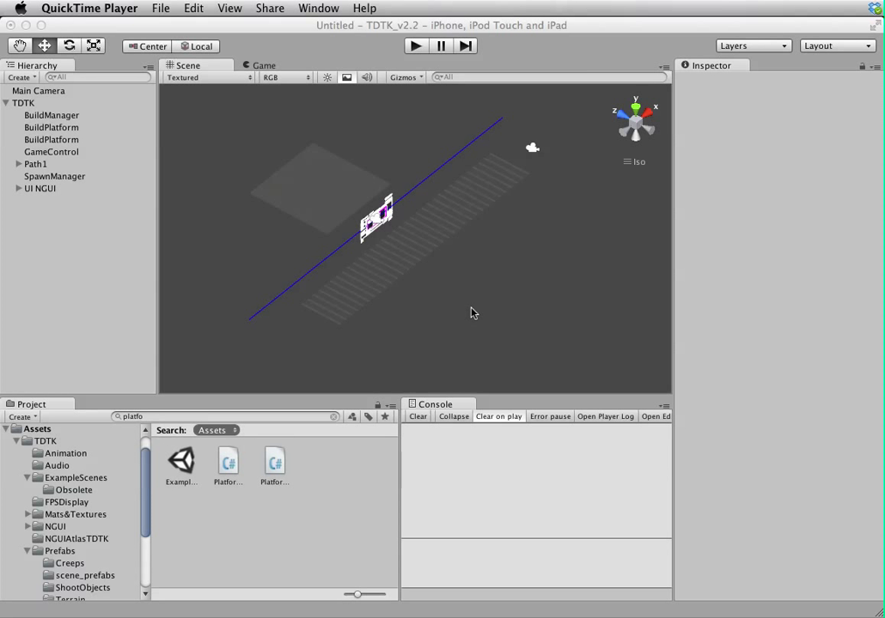
Select the second BuildPlatform to show its Platform TD settings with all four tower types enabled.
left_click(439, 249)
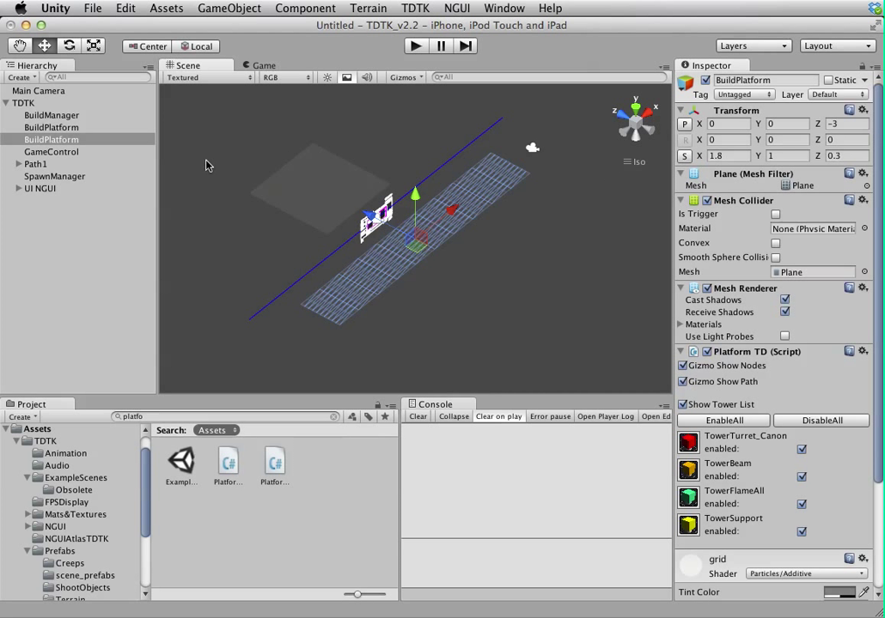
Move the long platform out to Z -4.16784, then play-test the small square platform.
left_click(99, 140)
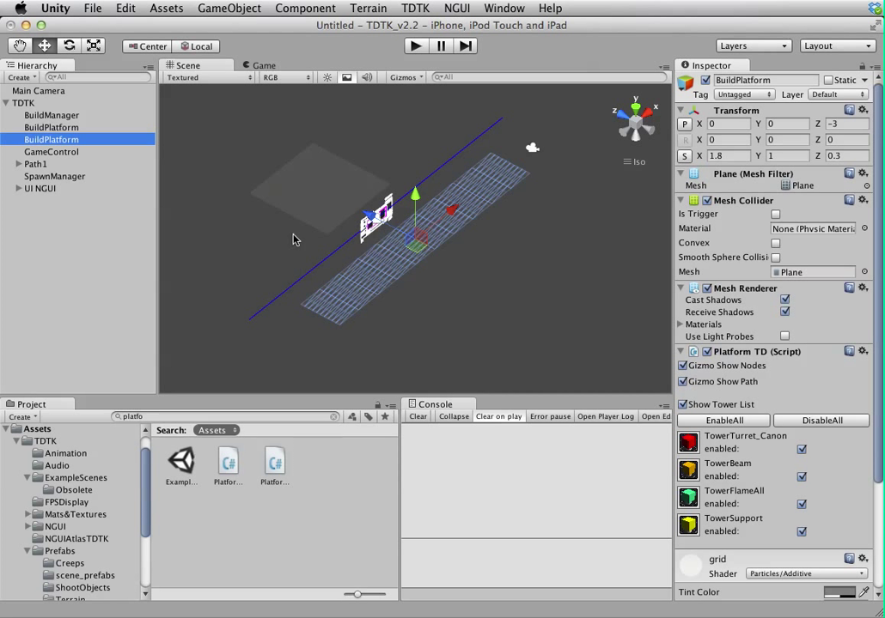
left_click_drag(368, 221, 432, 230)
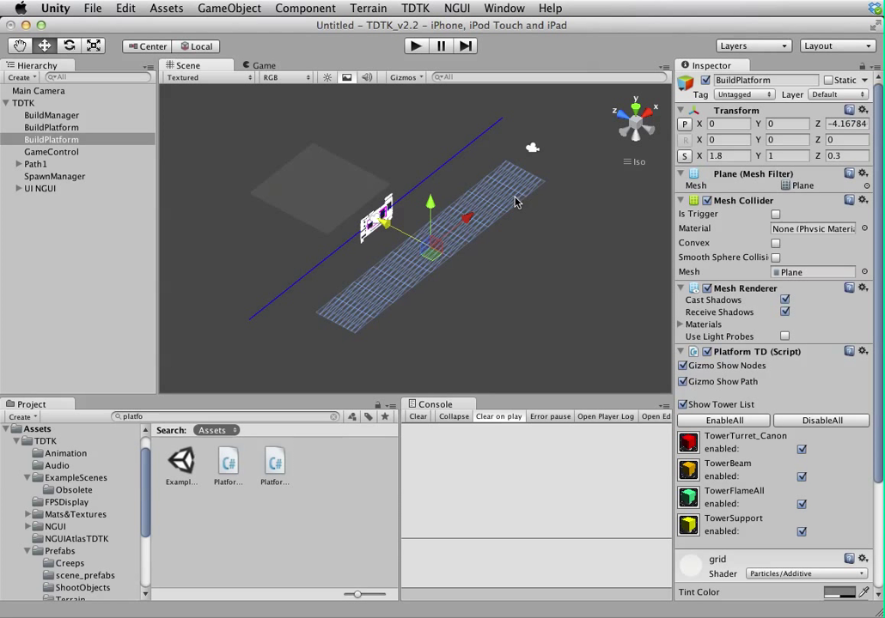
left_click(320, 179)
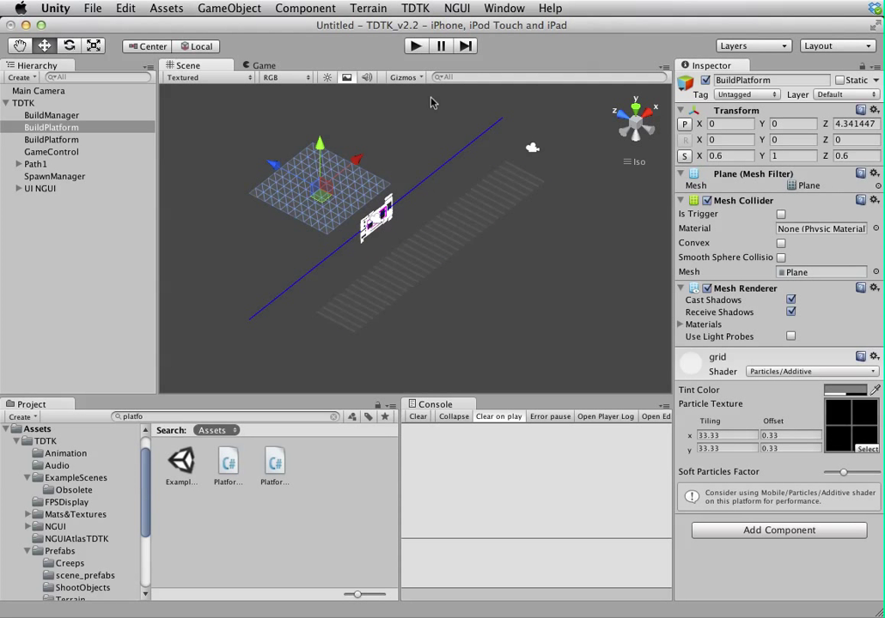
left_click(417, 47)
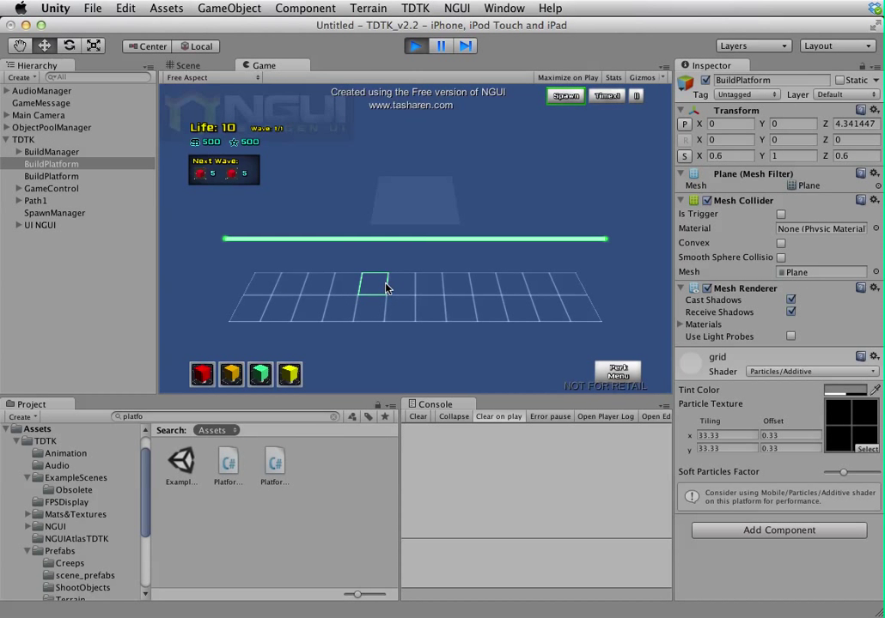
left_click(413, 209)
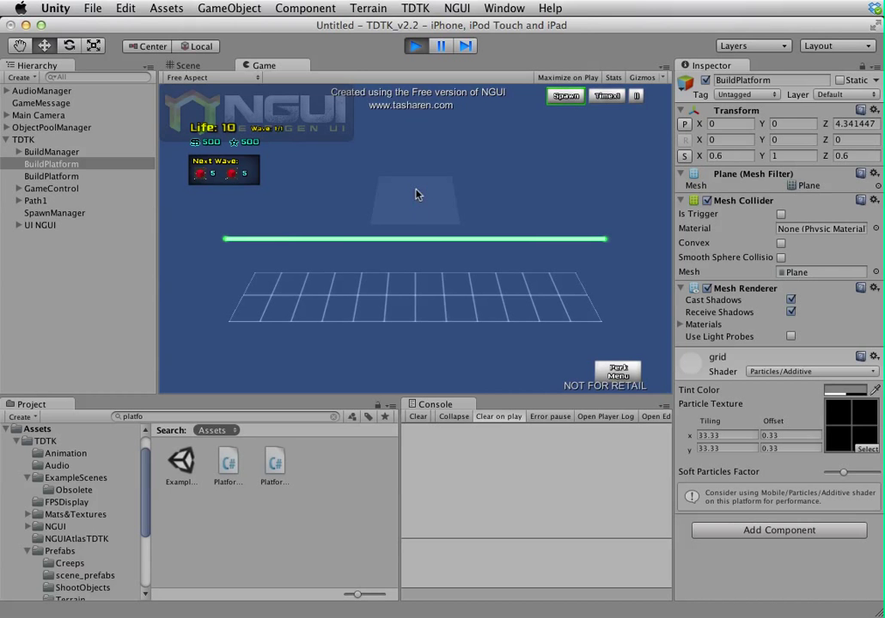
left_click(415, 47)
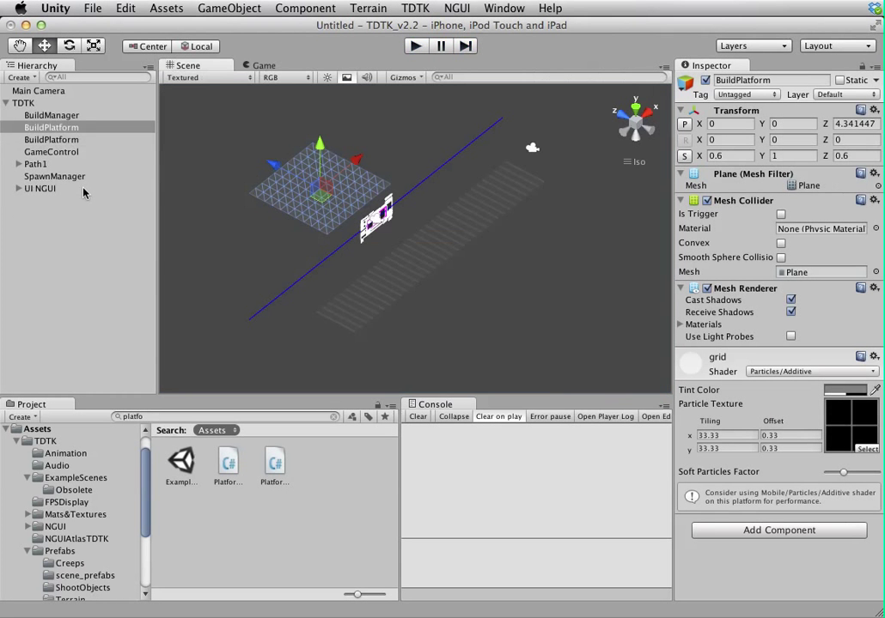
Check which platform the Build Manager's list references and locate the grid texture asset.
left_click(74, 139)
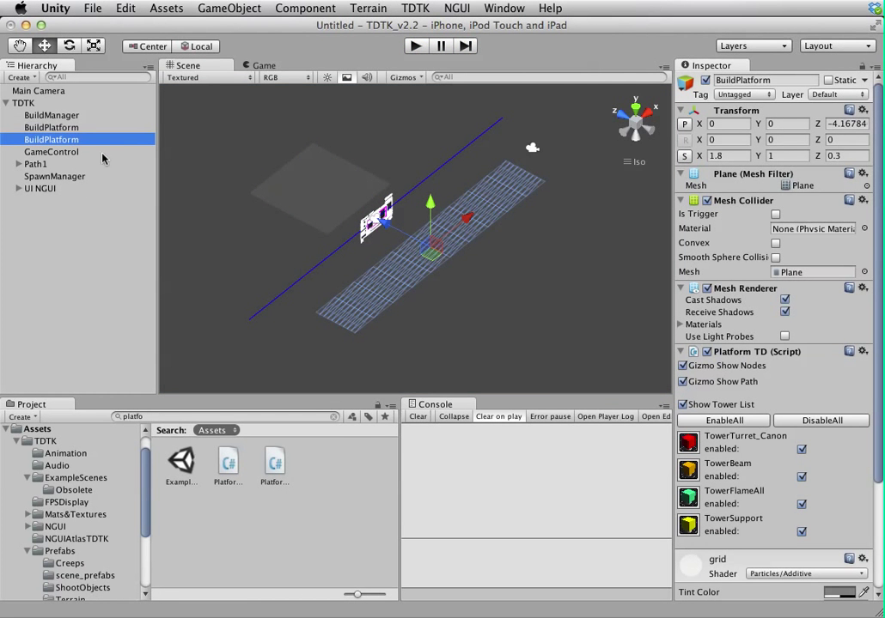
left_click(66, 116)
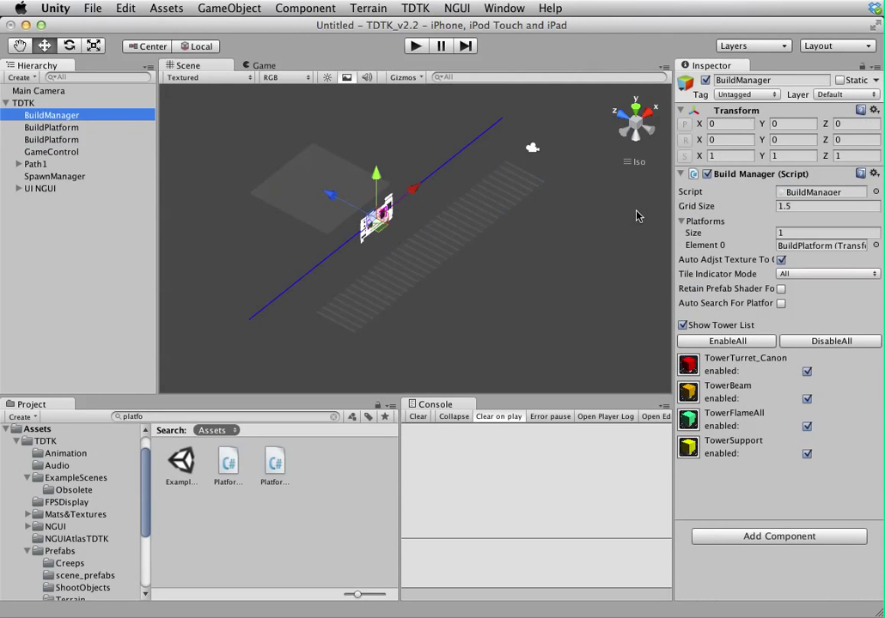
left_click(810, 246)
left_click(62, 128)
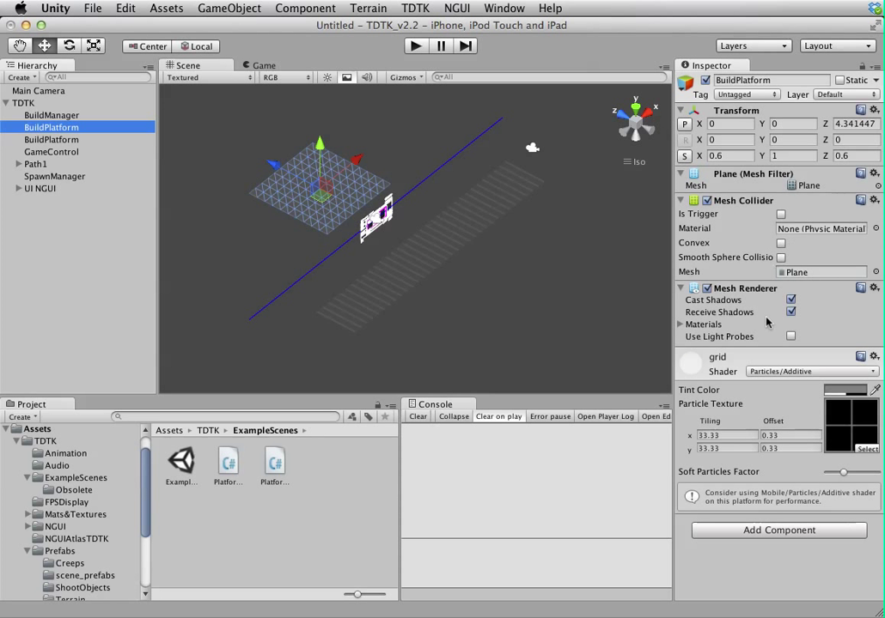
left_click(841, 421)
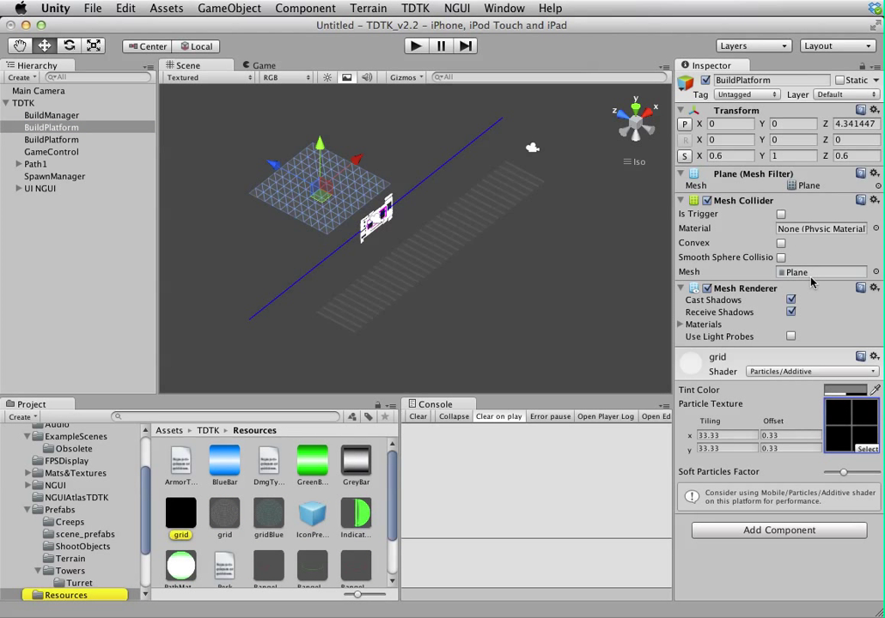
Set the Build Manager's Platforms size to 2 and drop the small platform into Element 1.
left_click(37, 118)
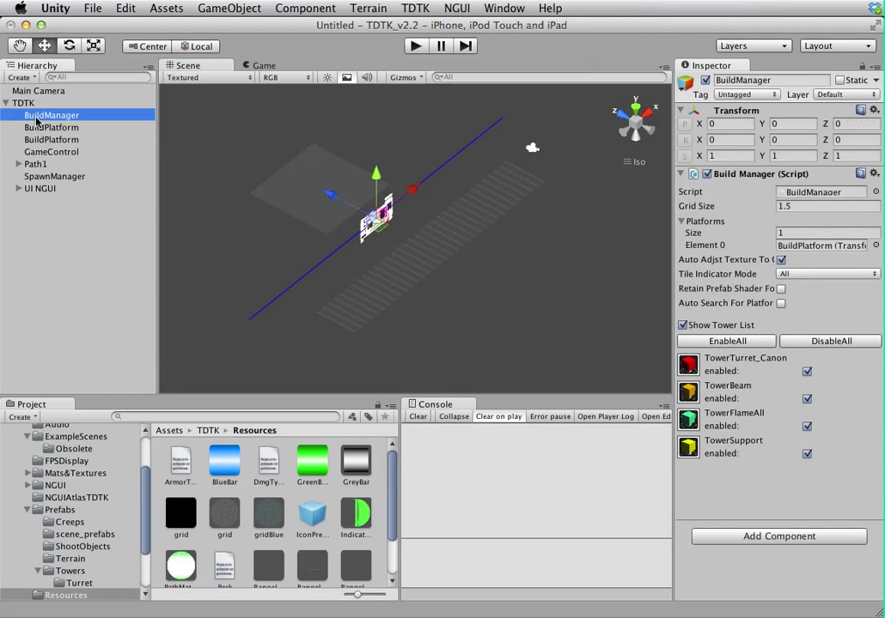
left_click(798, 232)
type("2")
key("Return")
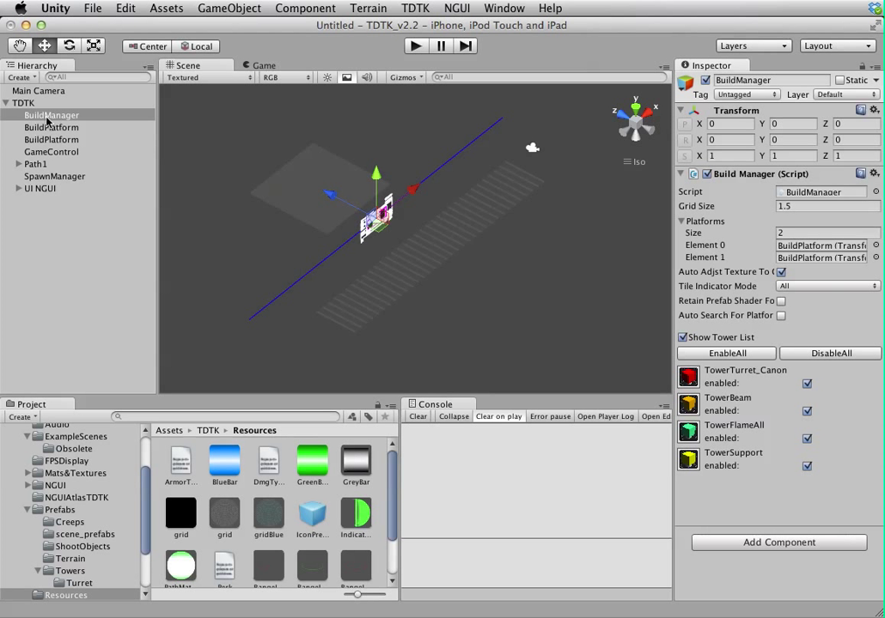
left_click_drag(47, 130, 791, 267)
Play the game, confirm the small platform's tiles are buildable, and view its settings.
left_click(415, 46)
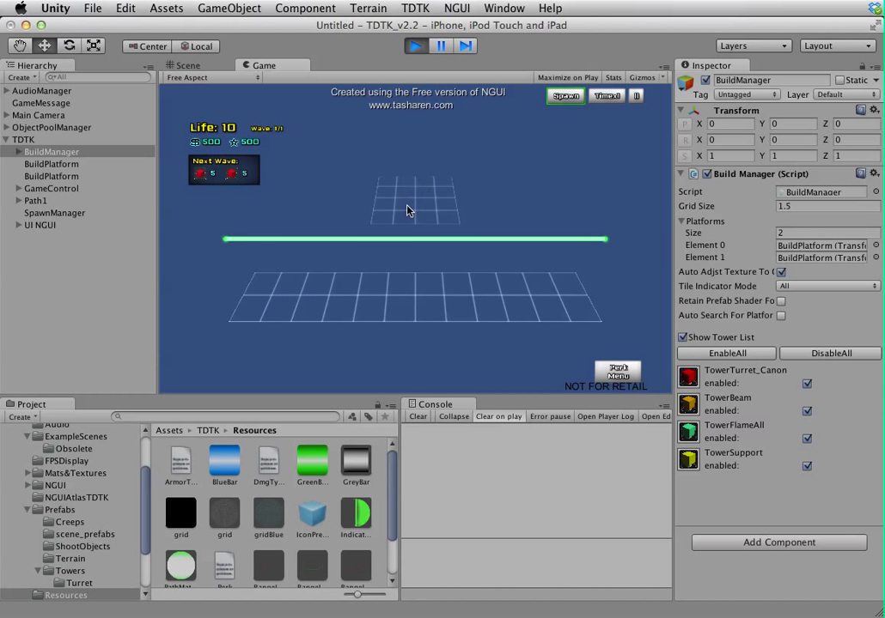
left_click(407, 208)
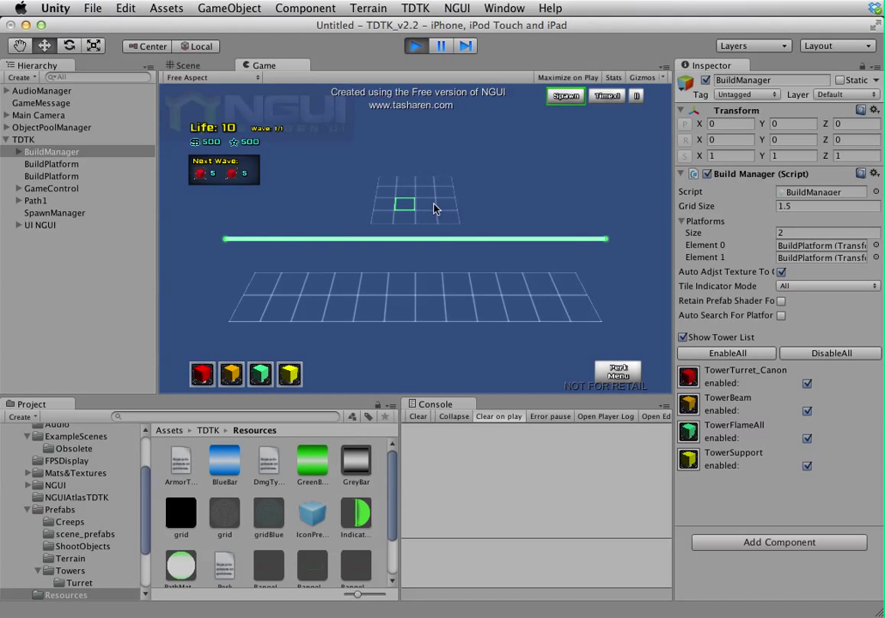
left_click(47, 165)
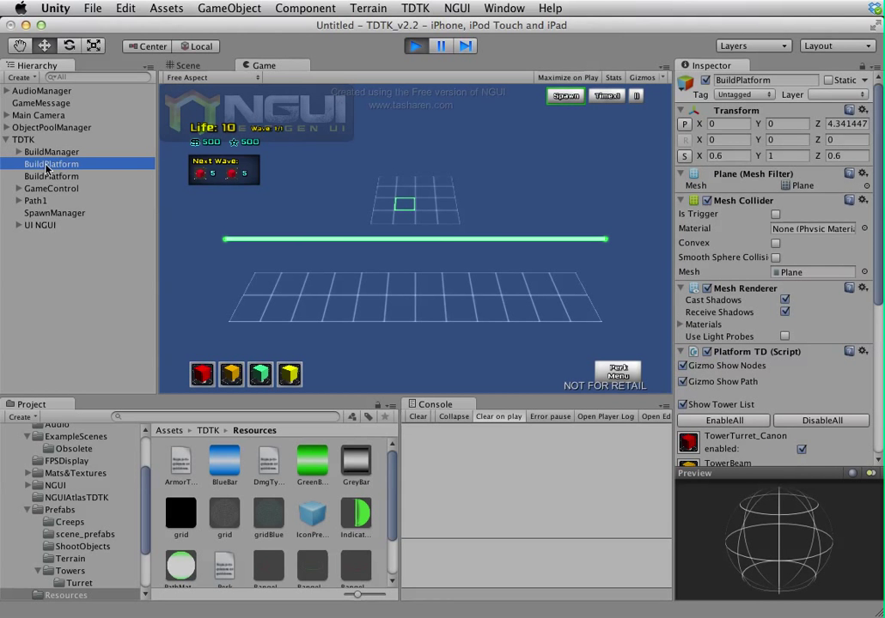
scroll(739, 298, "down", 5)
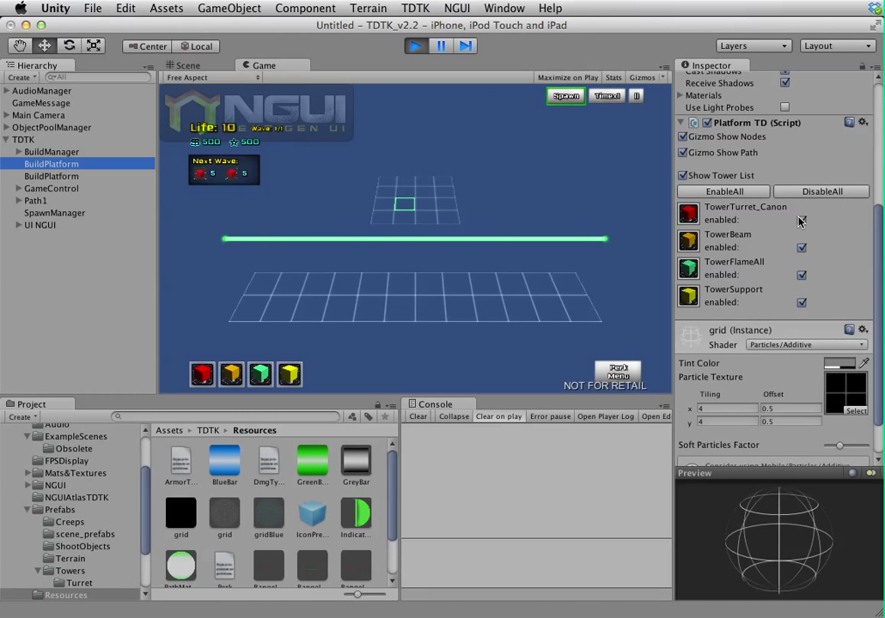
Stop play and rescale the small BuildPlatform to X 0.5 and Z 0.32.
left_click(418, 48)
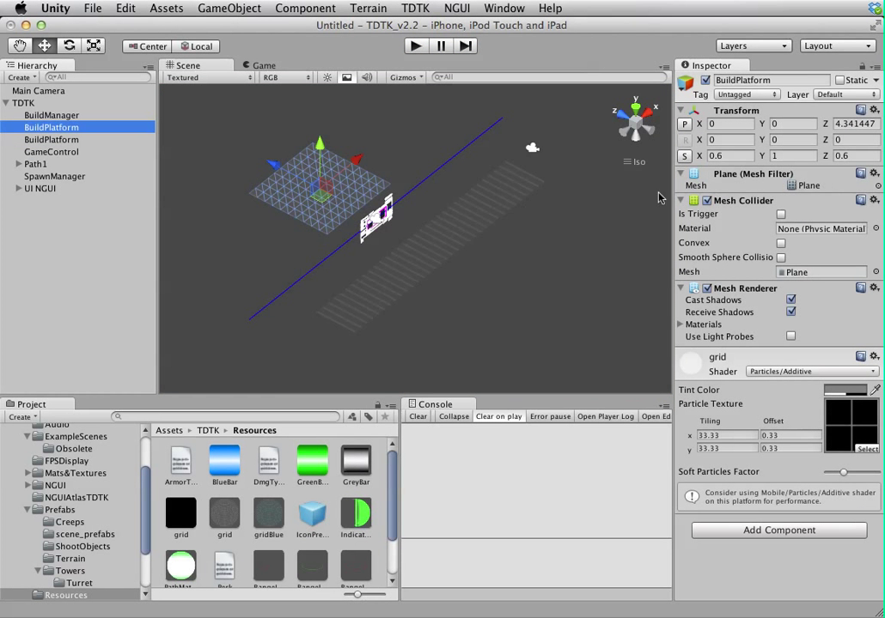
left_click(727, 155)
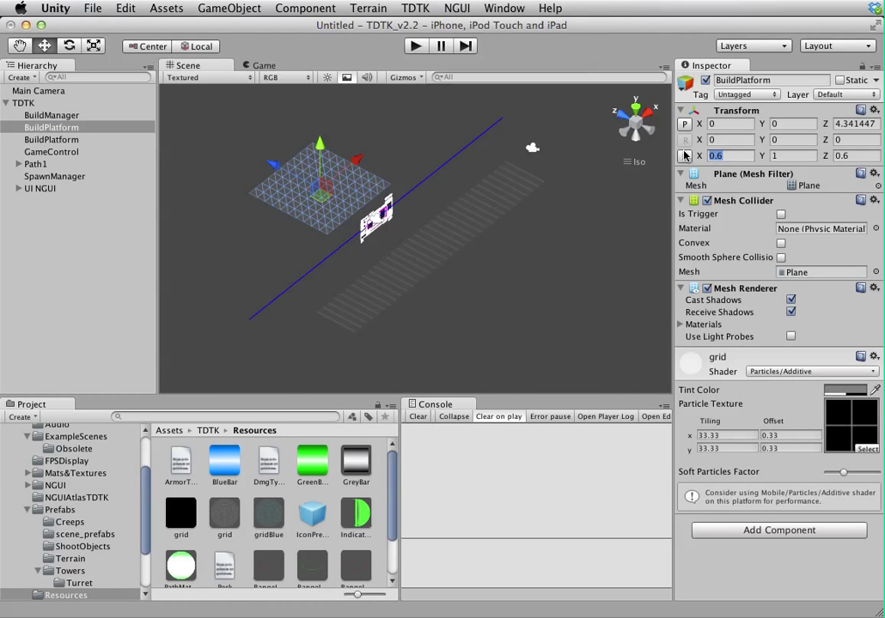
key("BackSpace")
type("0.5")
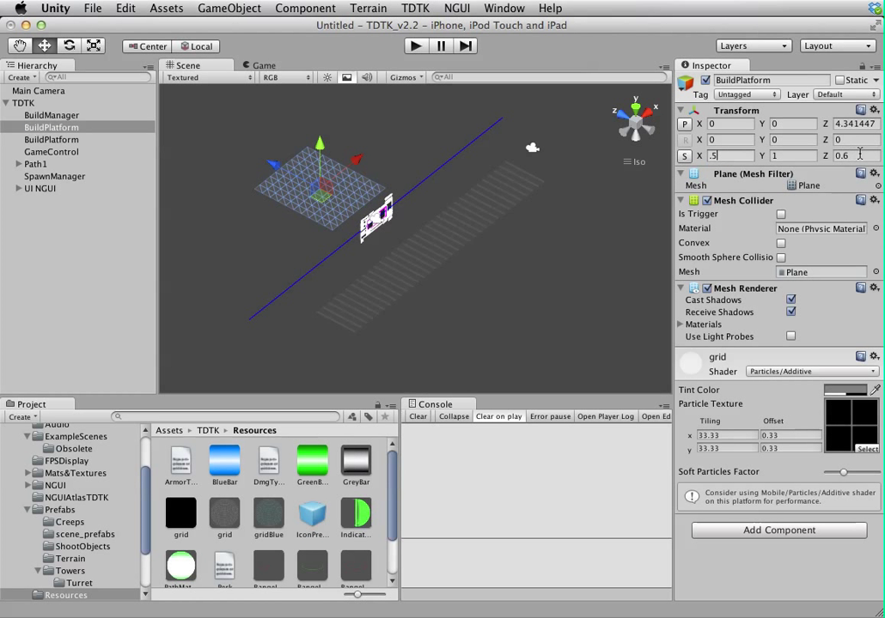
key("Tab")
key("Tab")
type(".5")
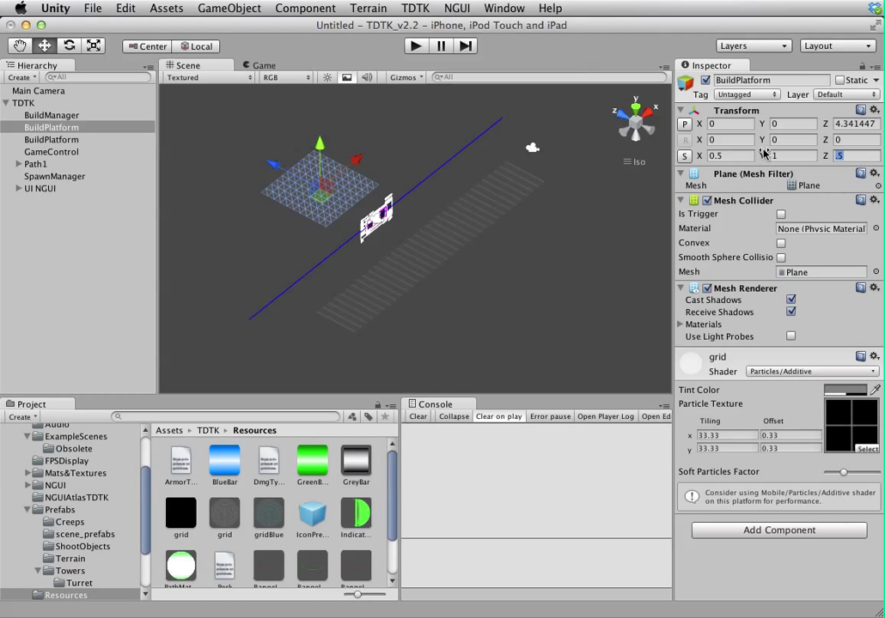
key("BackSpace")
type("32")
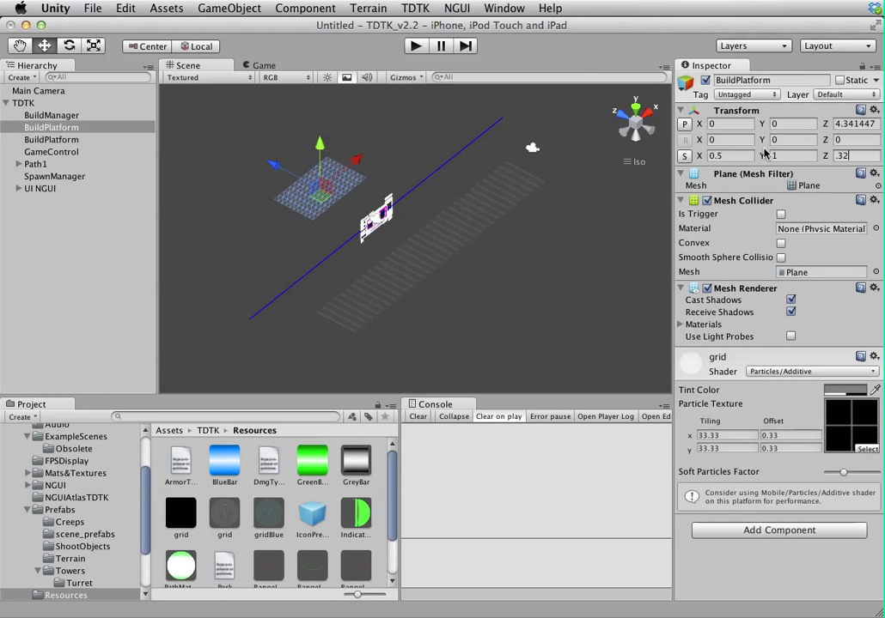
Check the Build Manager's Grid Size value, then reselect the small platform.
left_click(47, 116)
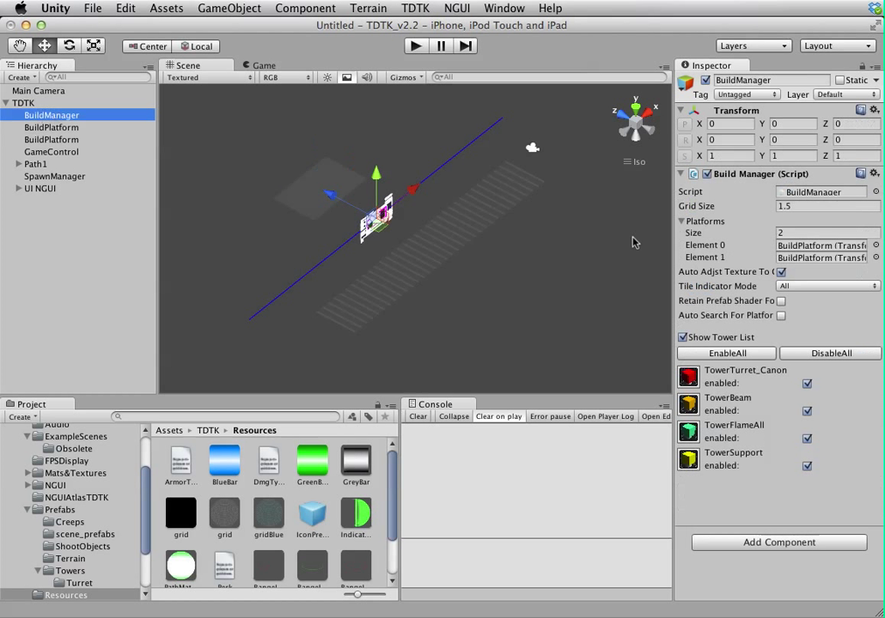
left_click(791, 207)
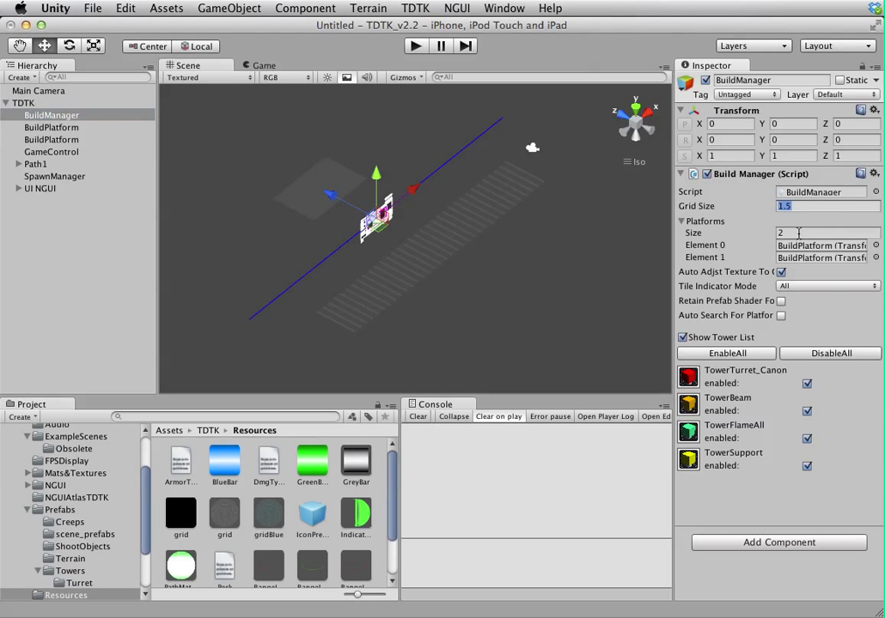
left_click(52, 127)
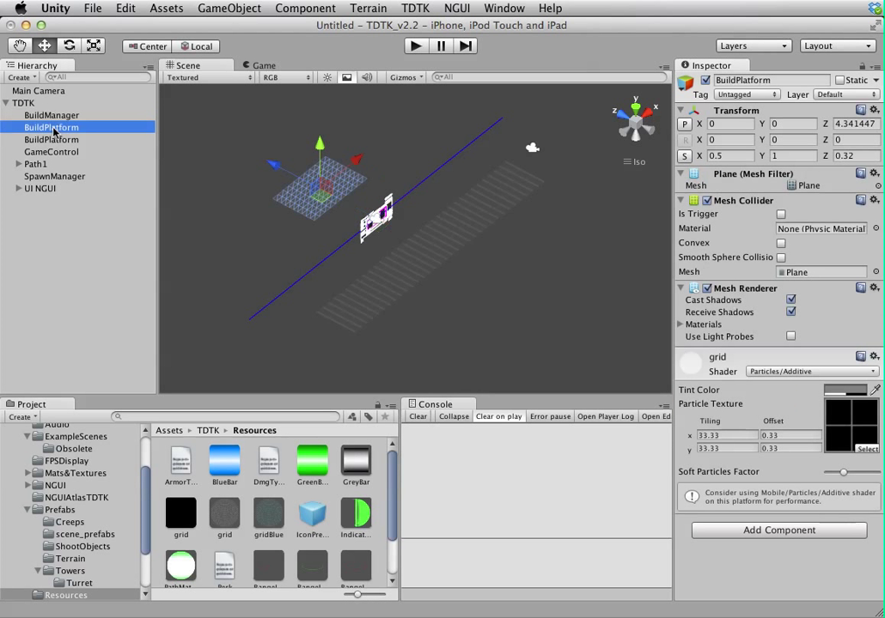
Play-test the resized platform's smaller tile grid, then stop the game.
left_click(413, 47)
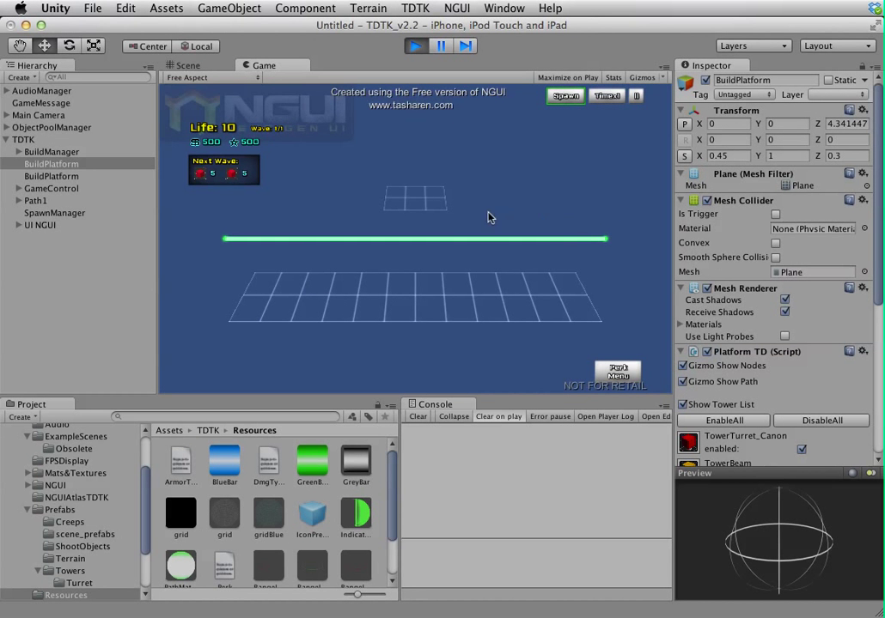
left_click(415, 204)
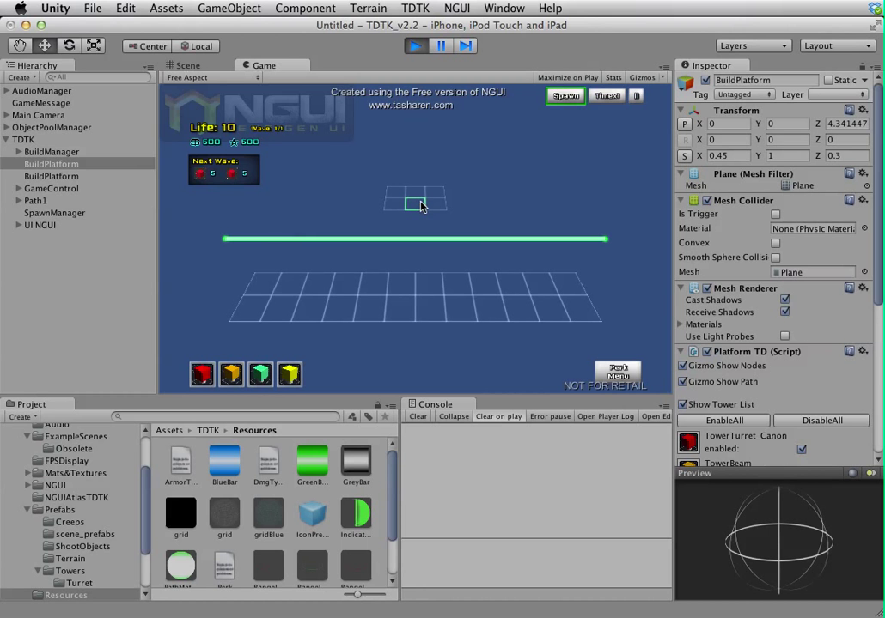
left_click(414, 48)
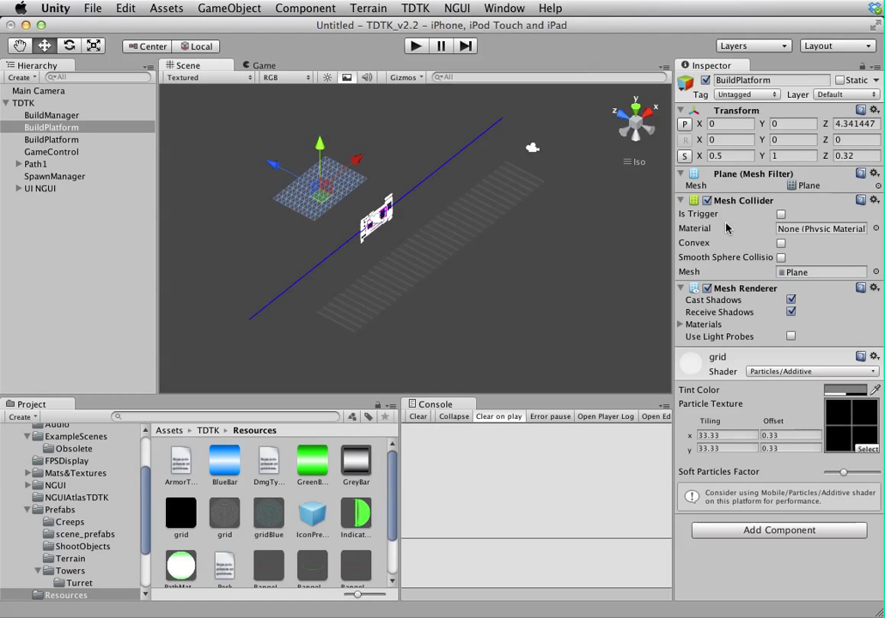
Re-enable BuildPlatform's Mesh Renderer, then play-test a tile's tower build options and stop.
left_click(706, 289)
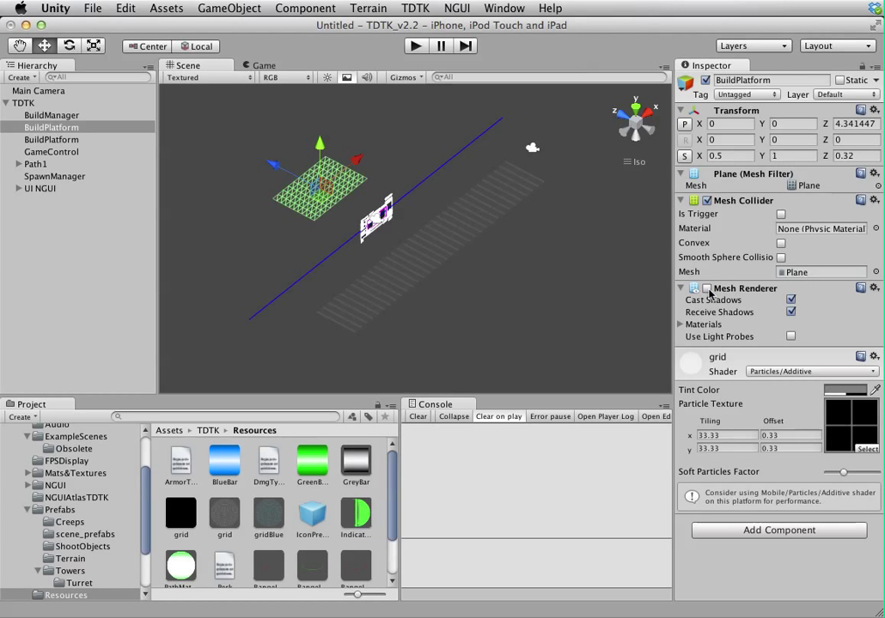
left_click(707, 289)
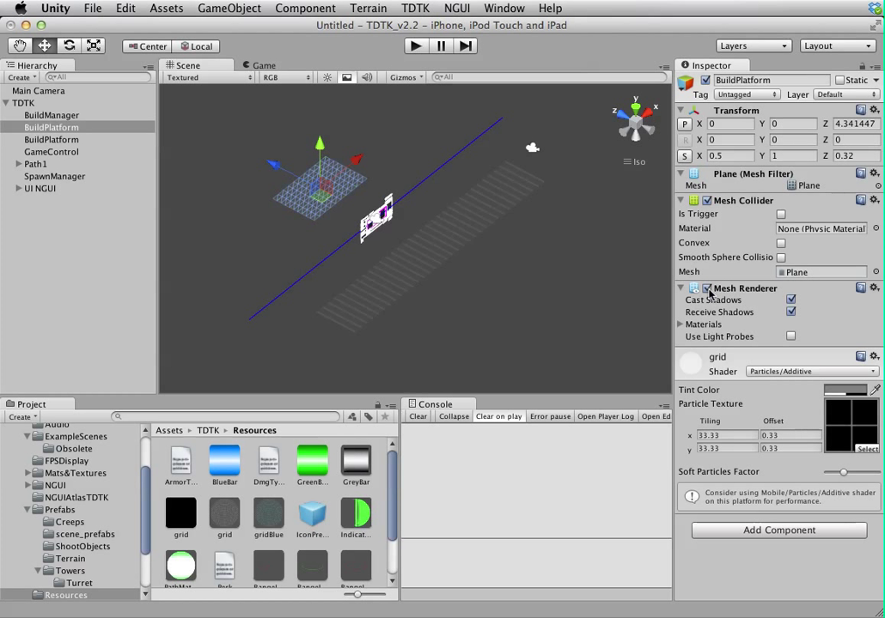
left_click(415, 46)
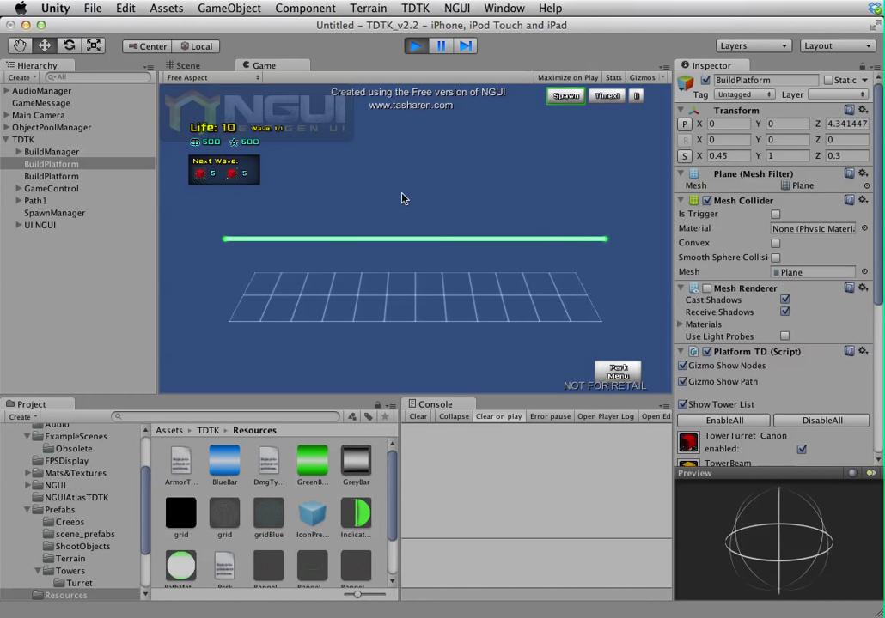
left_click(417, 206)
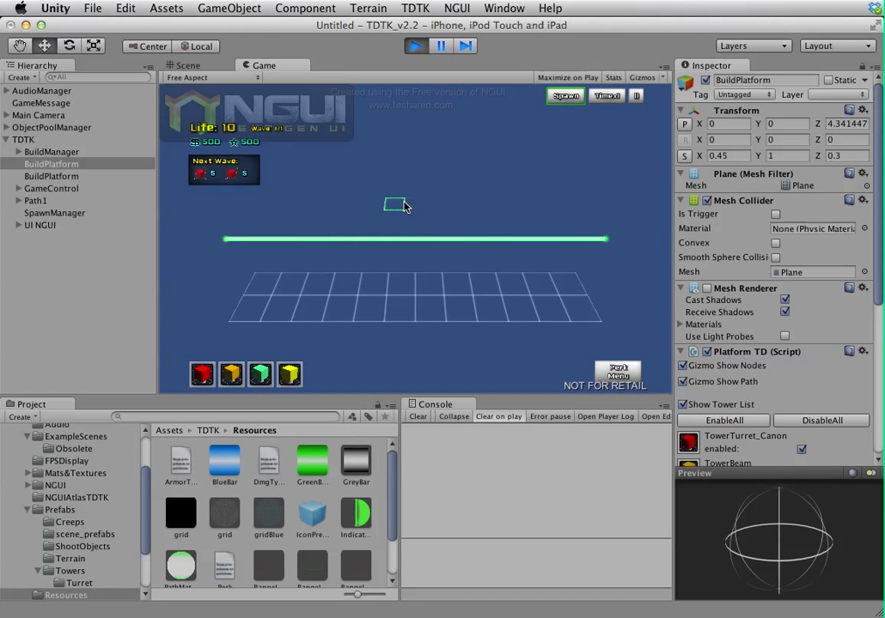
left_click(414, 47)
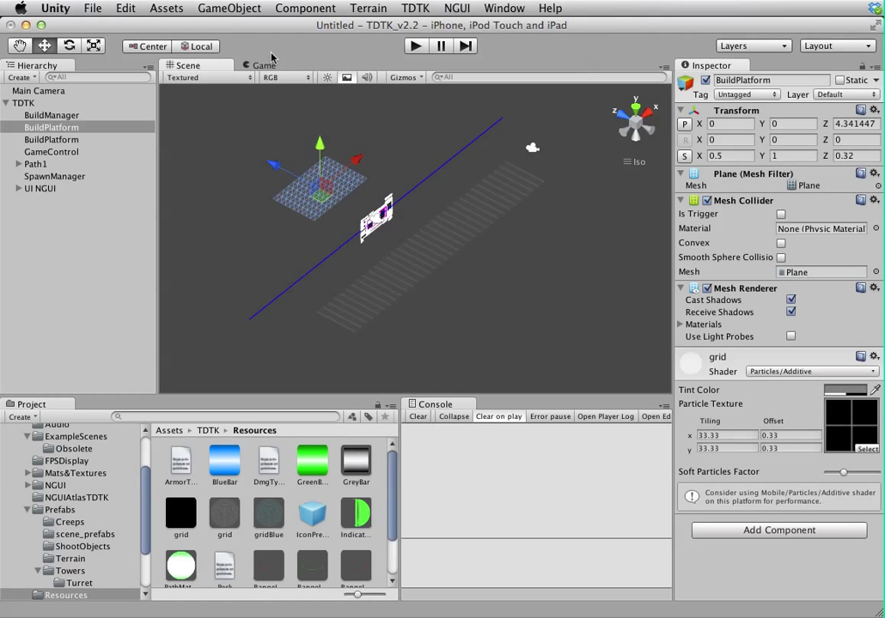
Create a Cube via GameObject > Create Other and parent it under BuildPlatform.
left_click(232, 12)
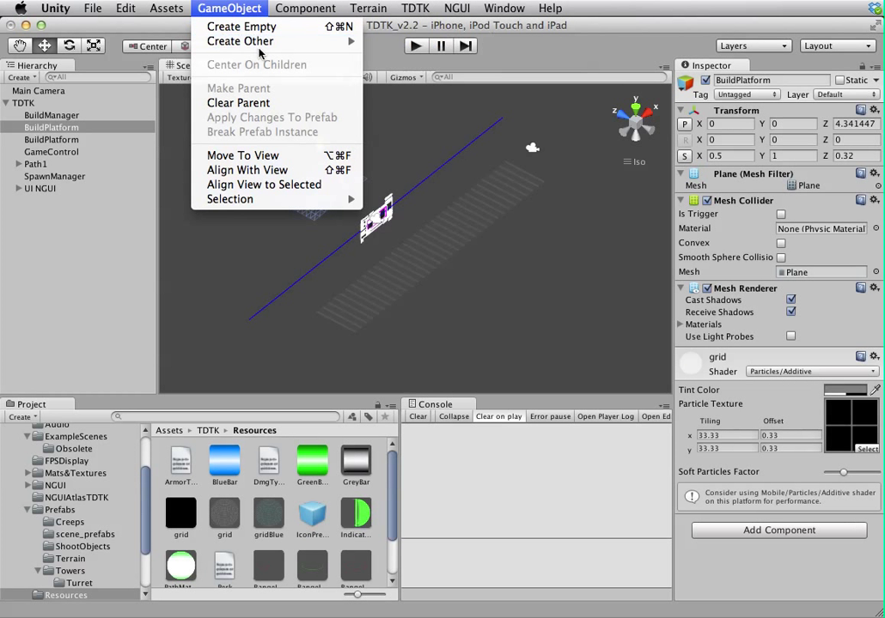
mouse_move(262, 49)
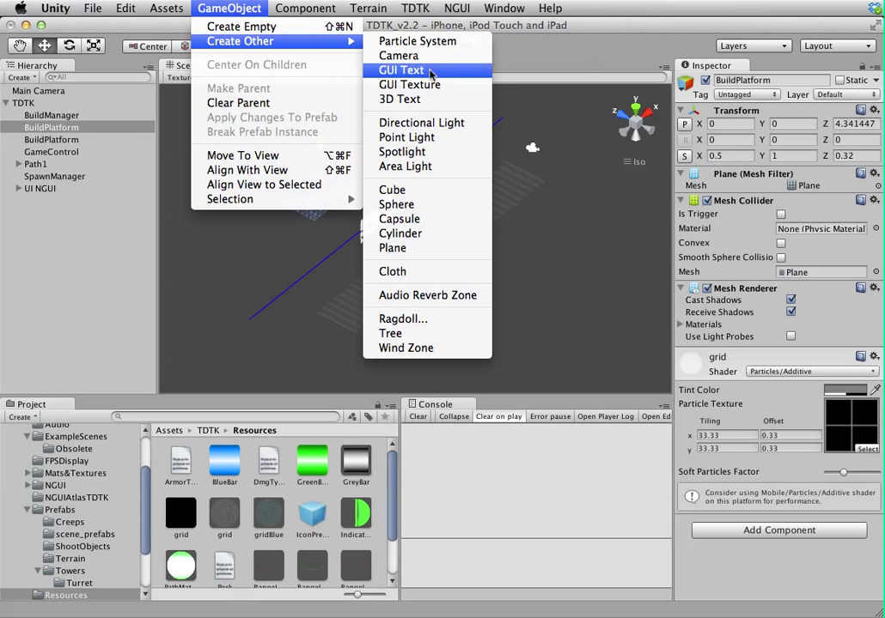
left_click(418, 190)
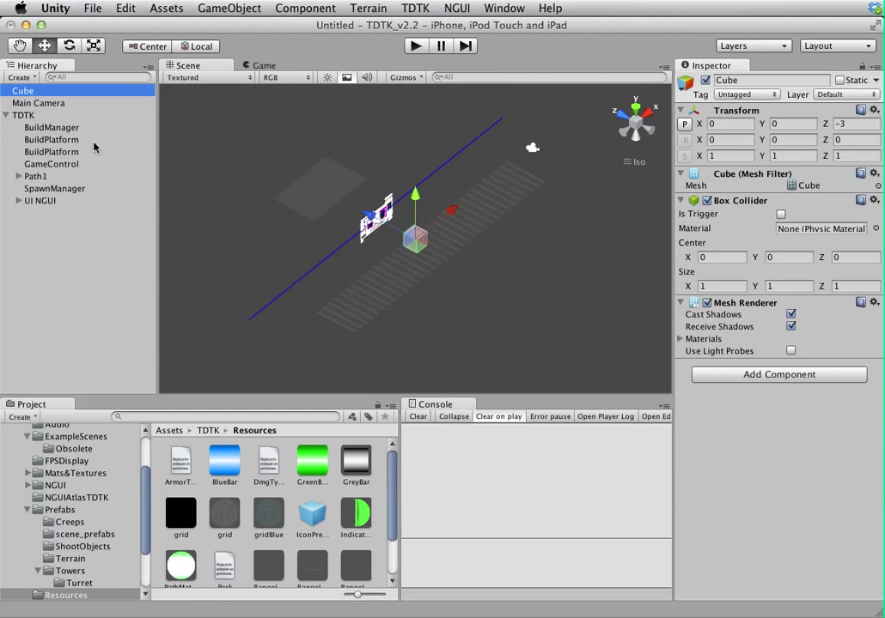
left_click_drag(61, 96, 94, 152)
Set the Cube to position Z 0, Y -0.5 and scale 10 × 1 × 10.
left_click(853, 126)
type("0")
left_click(849, 157)
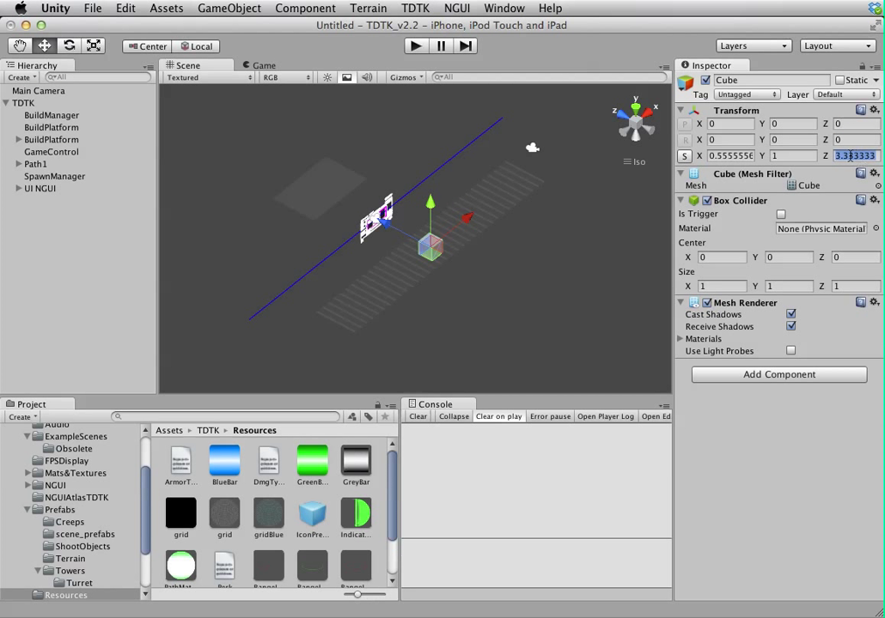
type("1")
left_click(739, 155)
type("1")
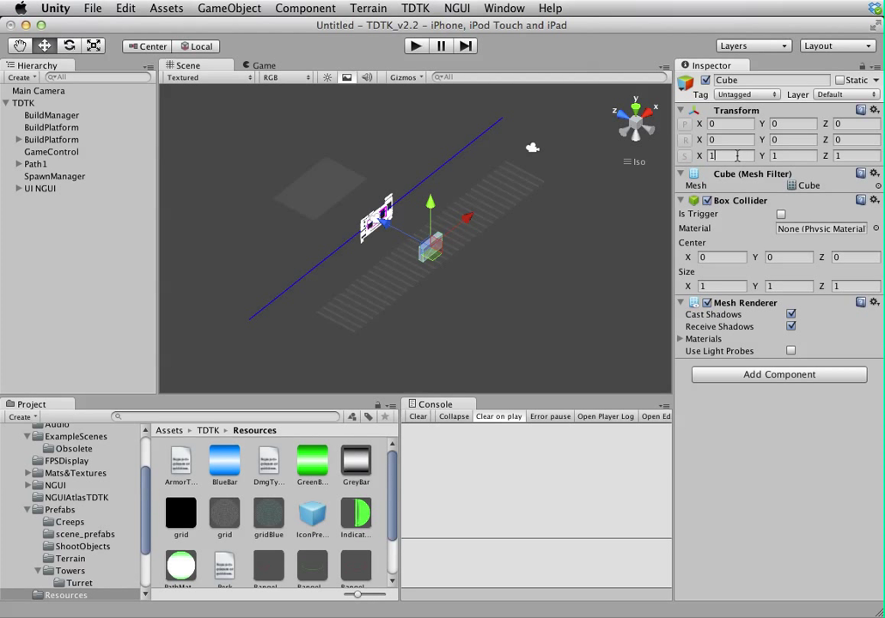
type("0")
left_click(845, 156)
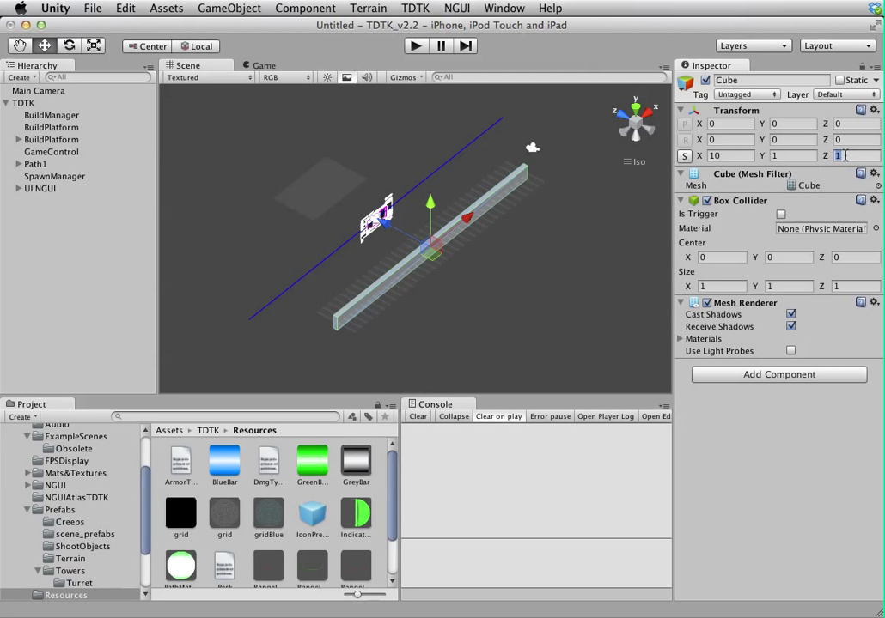
type("10")
left_click(795, 157)
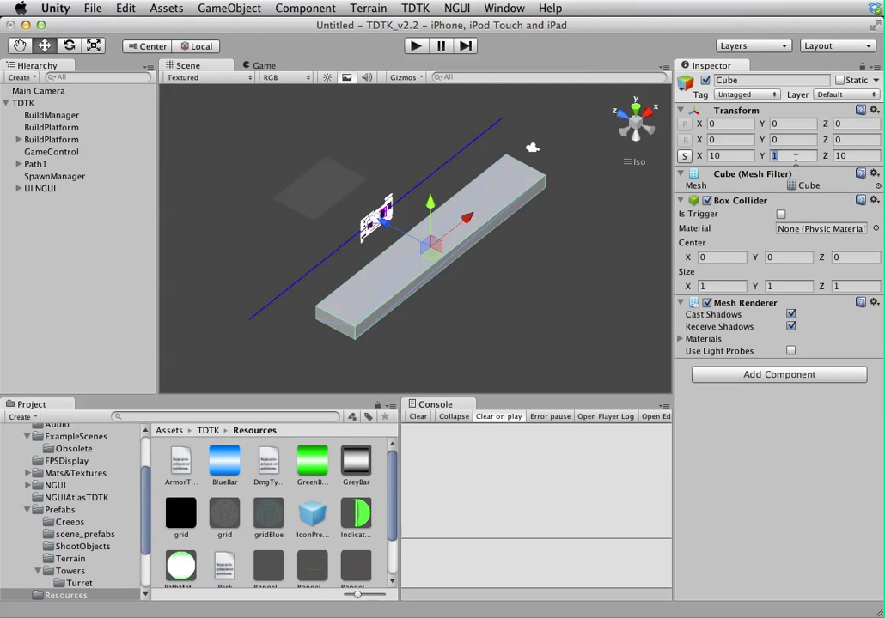
left_click(786, 124)
type(".5")
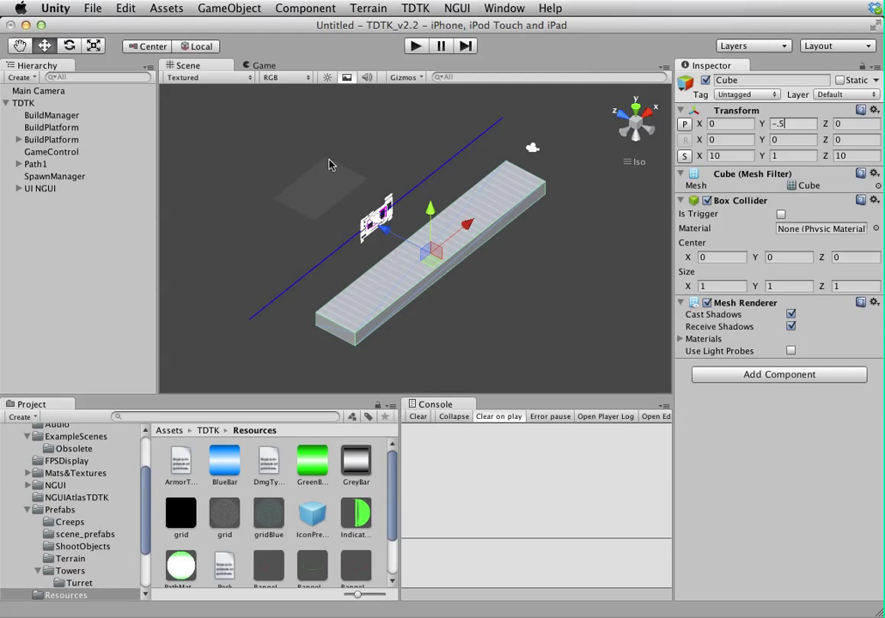
Remove the Box Collider component from the Cube under BuildPlatform.
left_click(19, 140)
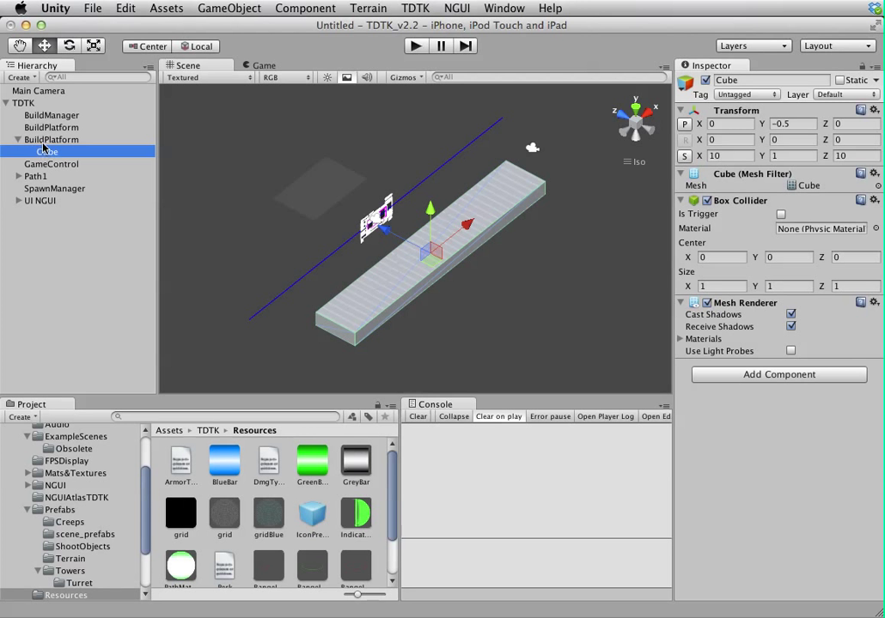
left_click(47, 140)
left_click(47, 153)
left_click(874, 201)
left_click(879, 238)
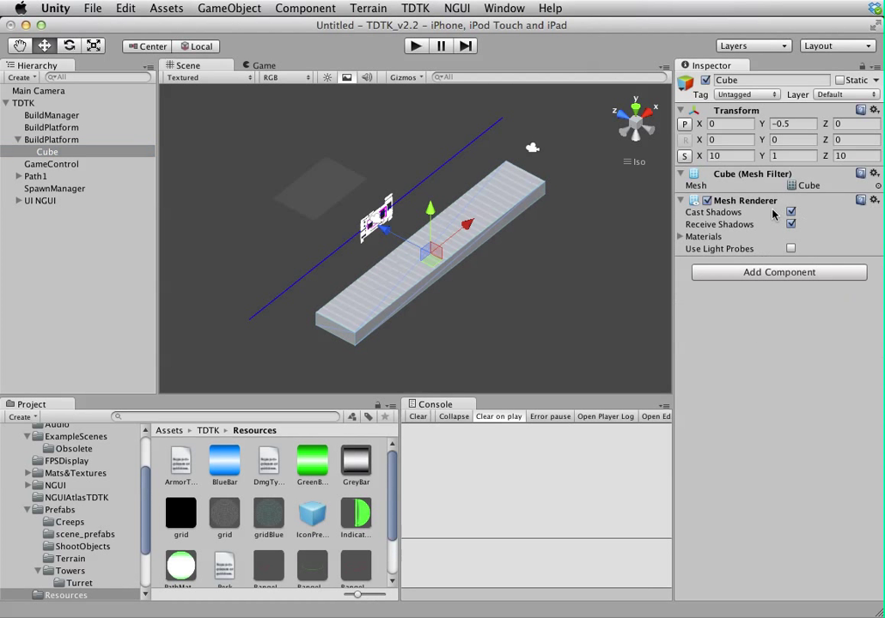
Play-test building tiles on the slab, adjusting the Cube's Y position during play, then stop.
left_click(414, 46)
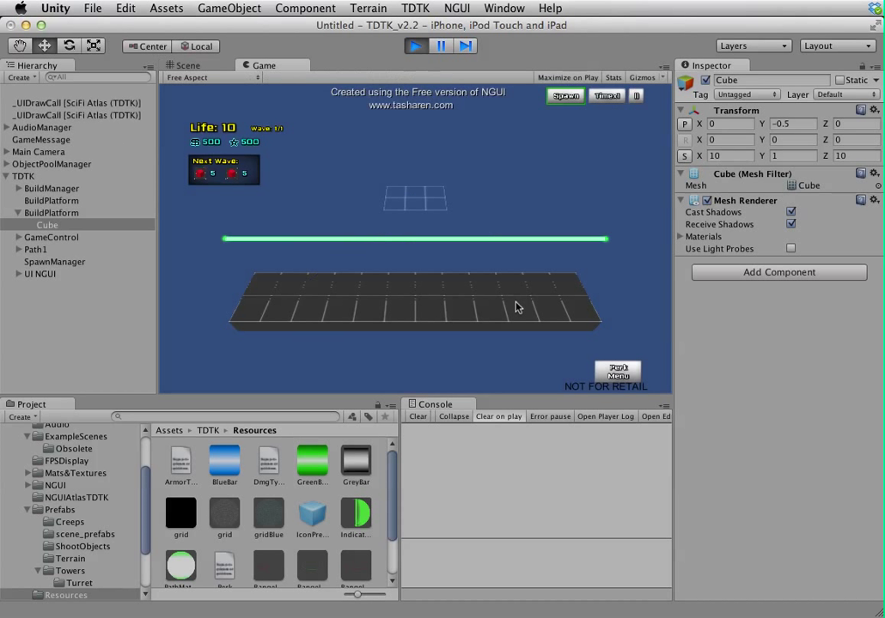
left_click(434, 308)
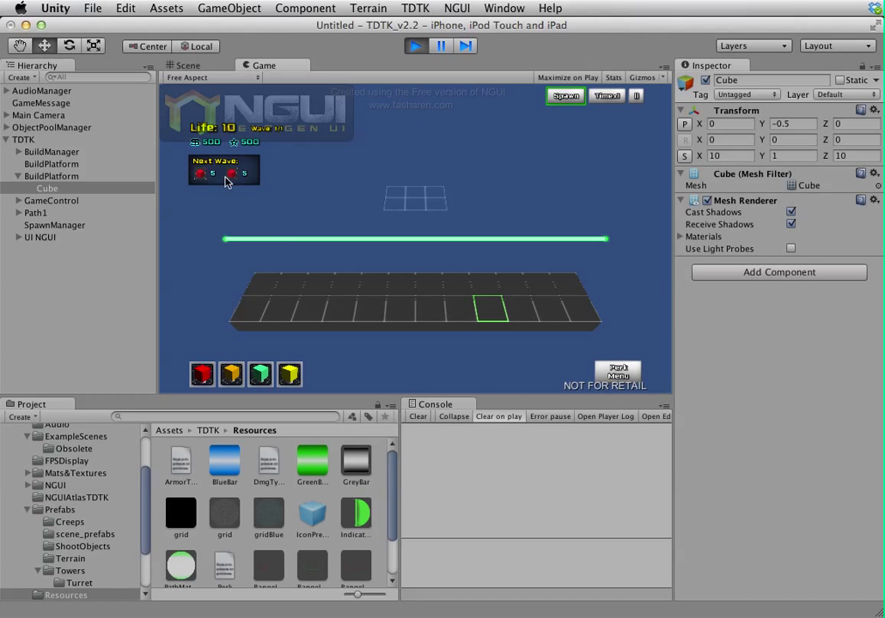
left_click(125, 190)
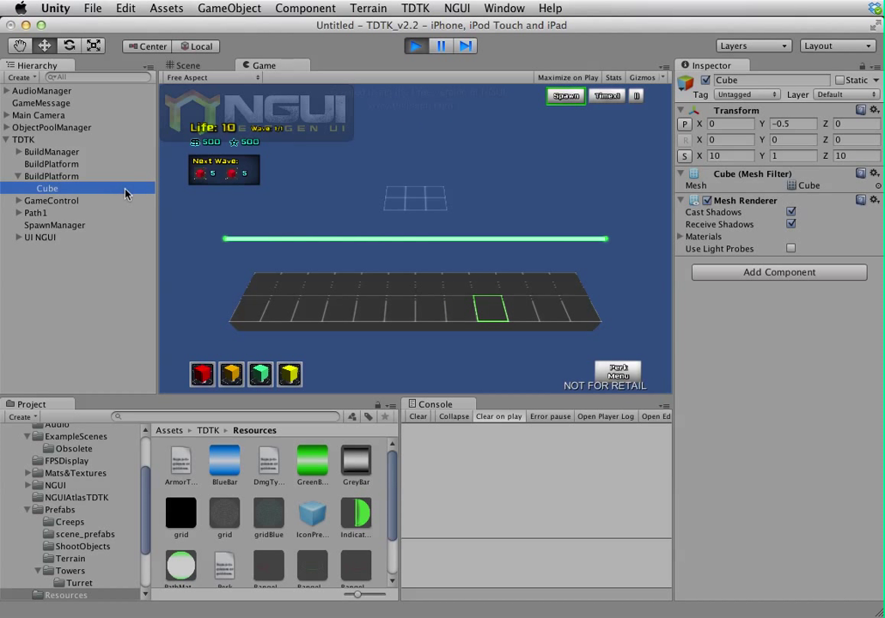
left_click(788, 124)
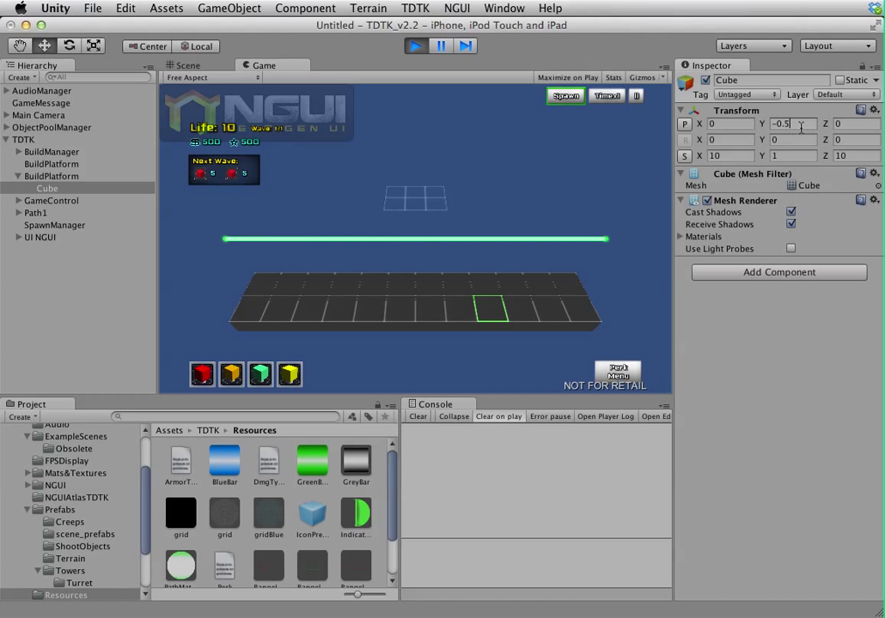
type("5")
key("Return")
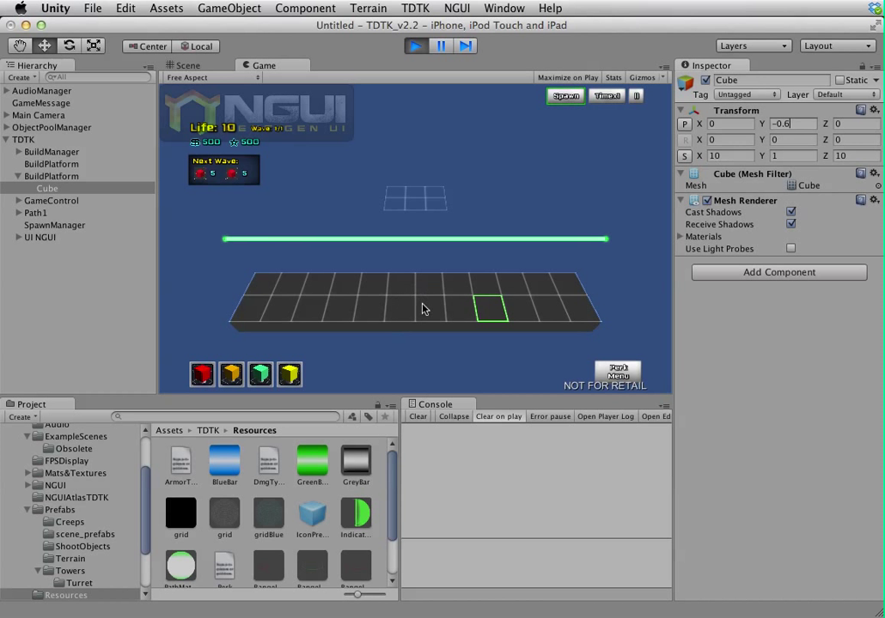
left_click(414, 49)
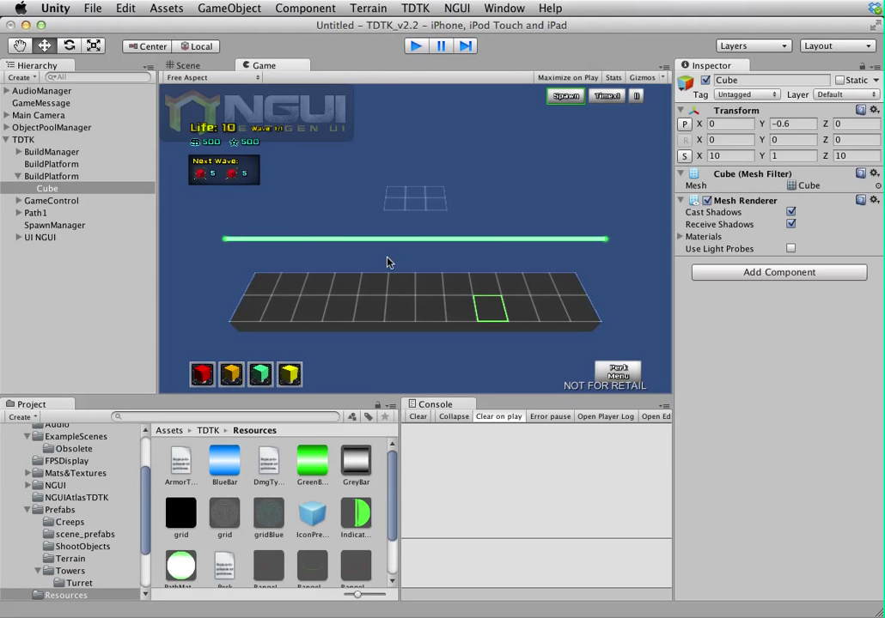
Open ExampleLinearSinglePath from ExampleScenes without saving the untitled scene, and view its path layout.
left_click(70, 534)
scroll(70, 537, "up", 2)
scroll(72, 538, "down", 4)
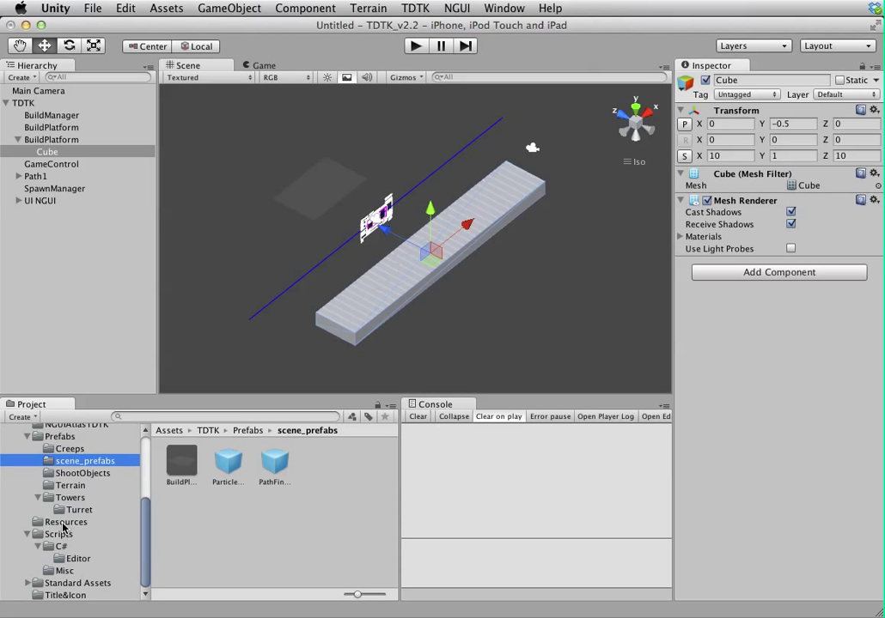
scroll(65, 520, "up", 1)
scroll(65, 489, "up", 3)
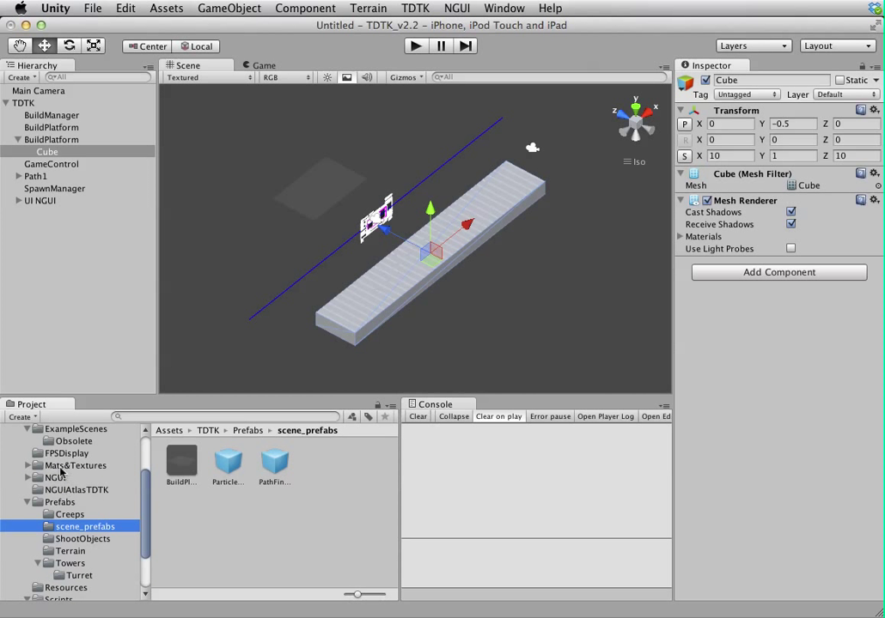
scroll(60, 471, "up", 1)
left_click(64, 446)
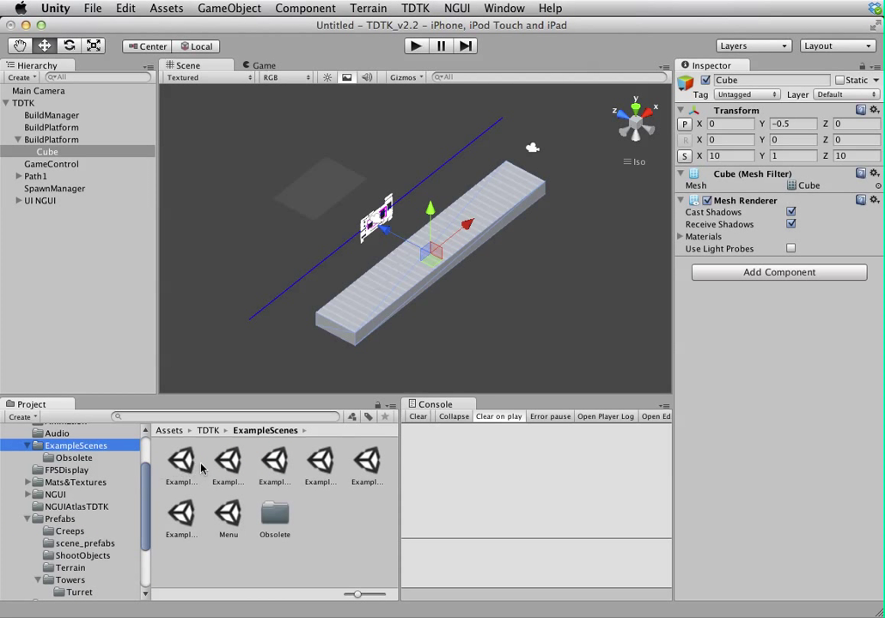
double_click(228, 462)
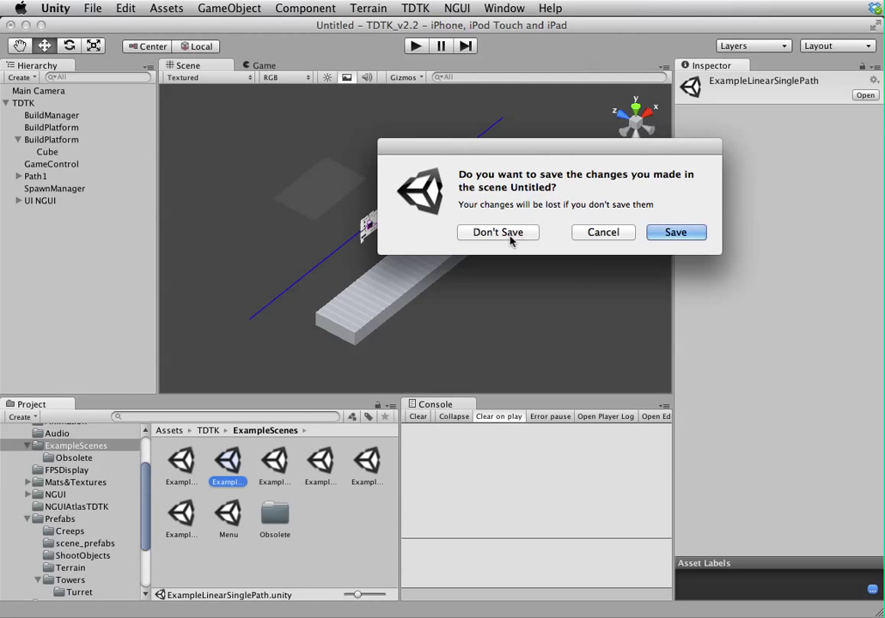
left_click(509, 235)
middle_click_drag(537, 173, 375, 304)
Drag the first Platform's child Cube lower below the platform, then open ExampleMazeMultiPath.
left_click(375, 305)
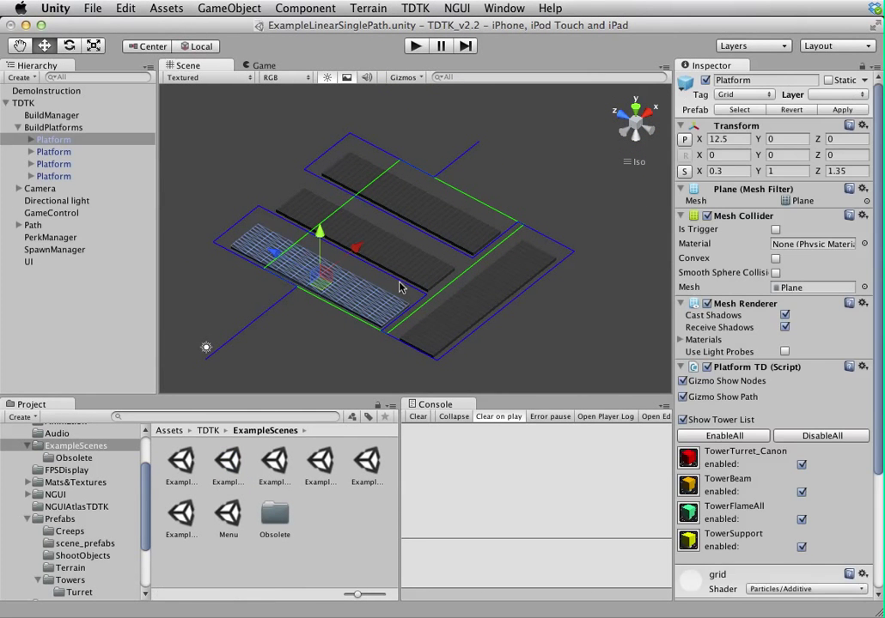
scroll(409, 266, "up", 2)
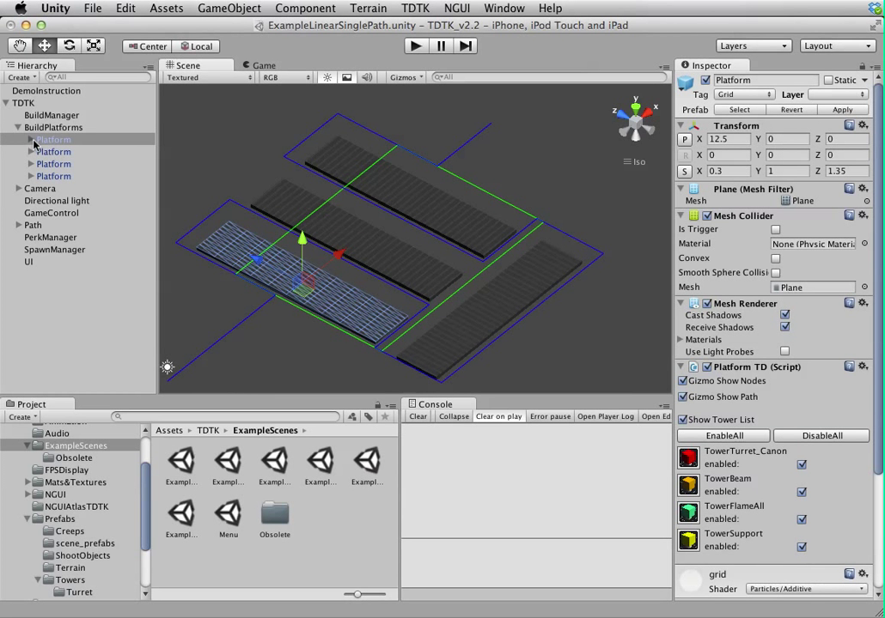
left_click(31, 140)
left_click(58, 152)
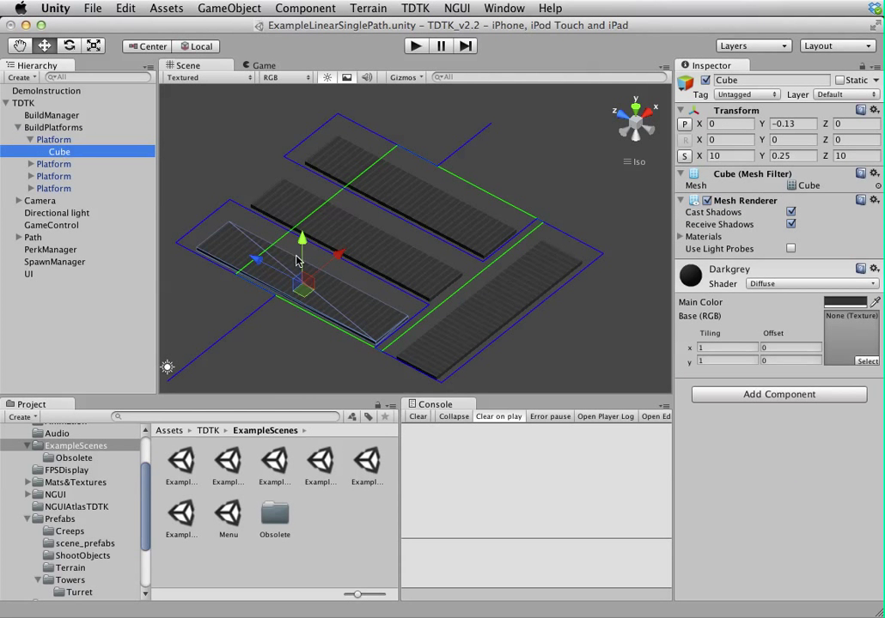
mouse_move(302, 243)
left_mouse_down()
mouse_move(302, 300)
mouse_move(297, 249)
mouse_move(299, 258)
left_mouse_up()
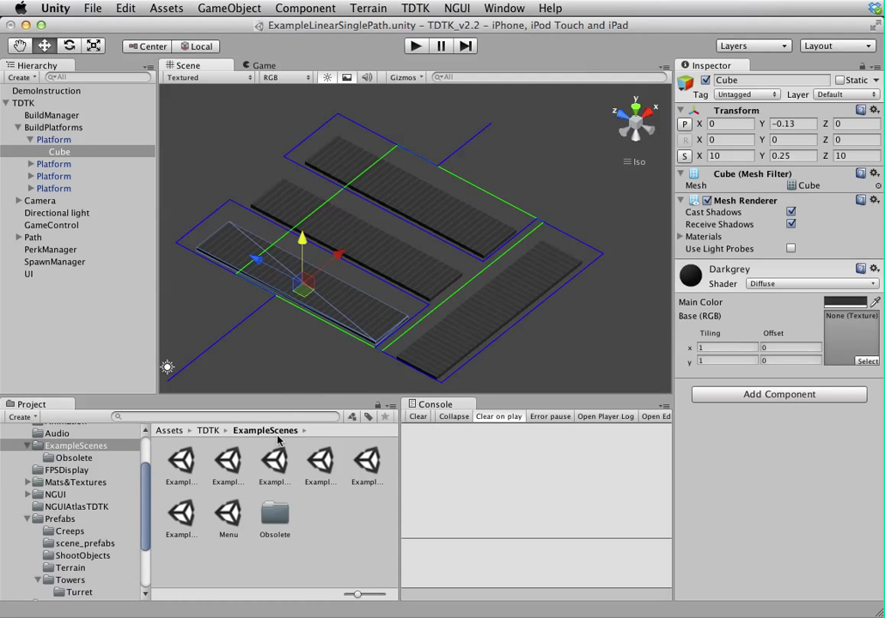
double_click(319, 467)
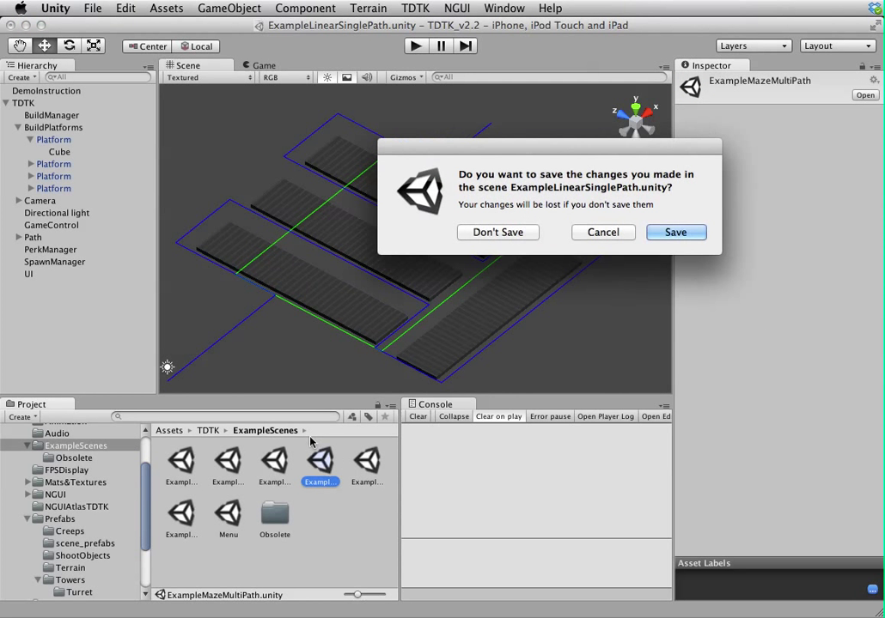
Load ExampleMazeMultiPath without saving, expand TDTK and select the Platform object.
left_click(483, 233)
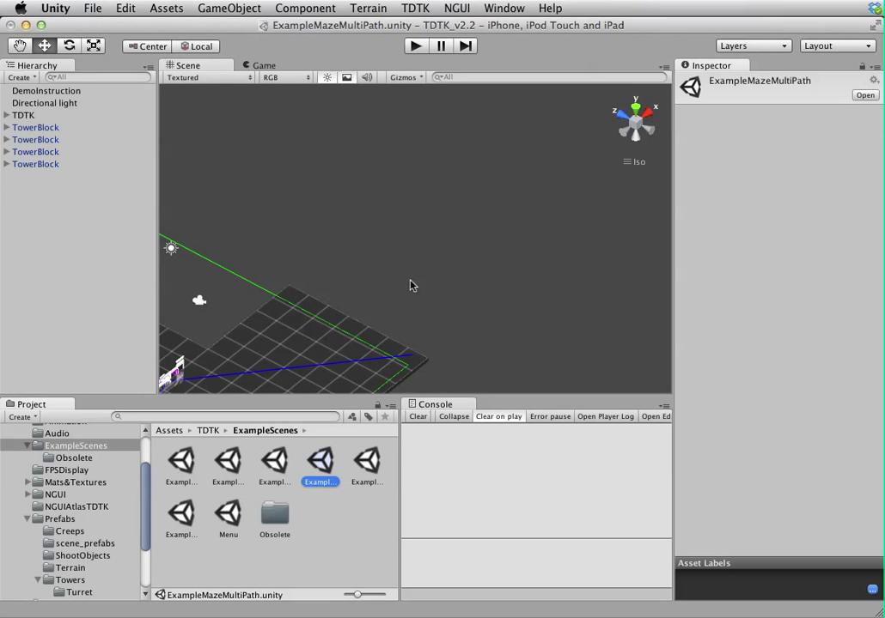
middle_click_drag(411, 286, 493, 155)
scroll(321, 219, "down", 3)
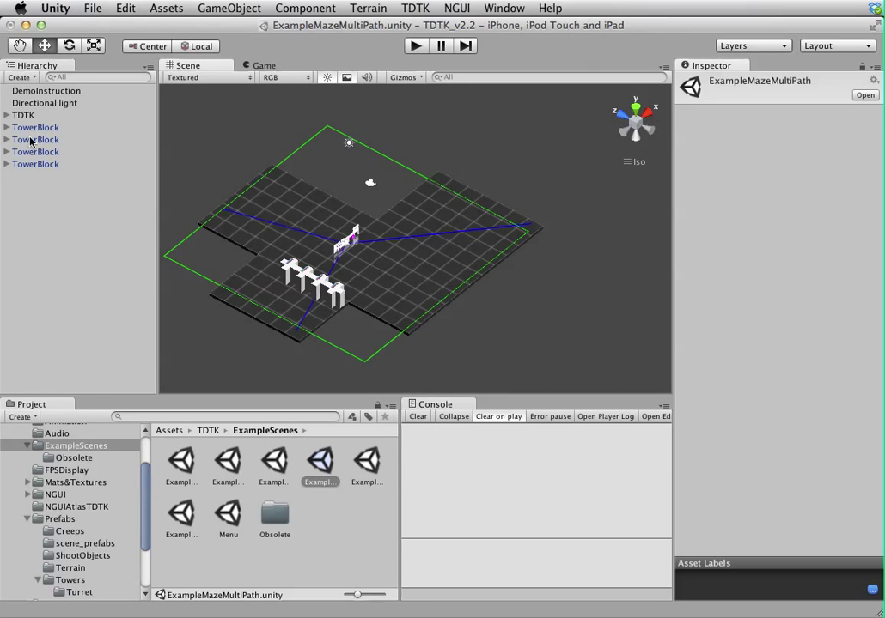
left_click(6, 115)
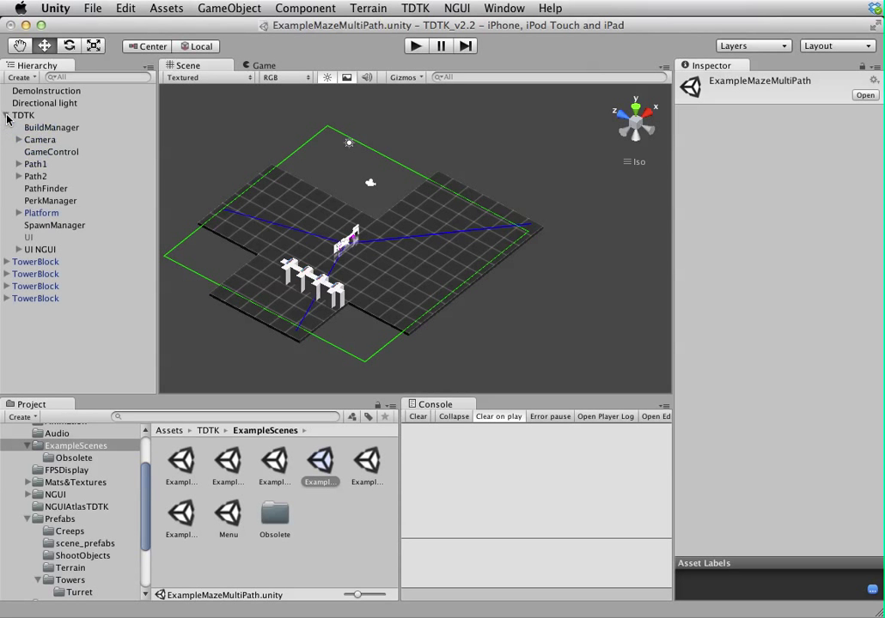
left_click(31, 214)
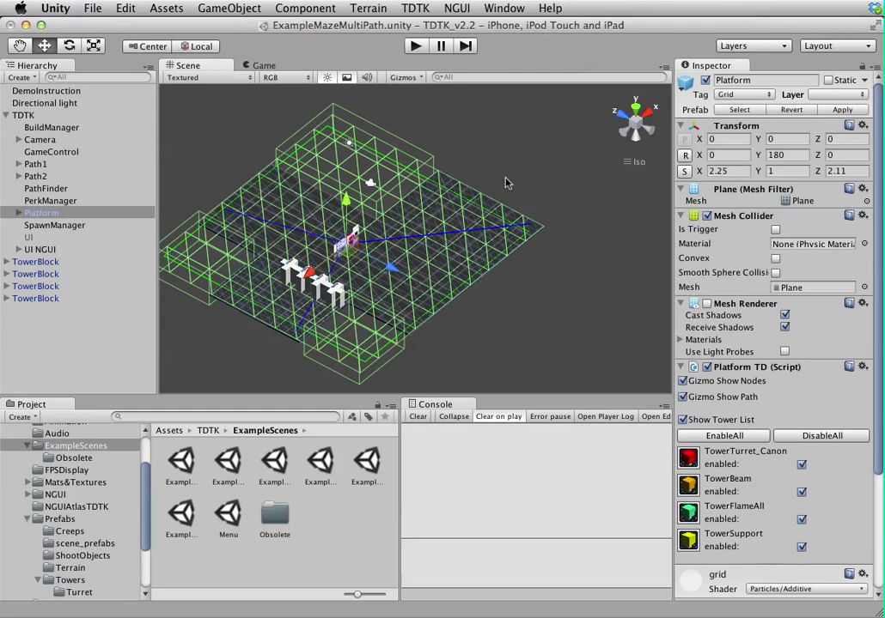
Orbit to a top-down view, delete Platform's six Block and child Platform objects, and reselect Platform.
key("alt")
left_click_drag(511, 170, 407, 162, "alt")
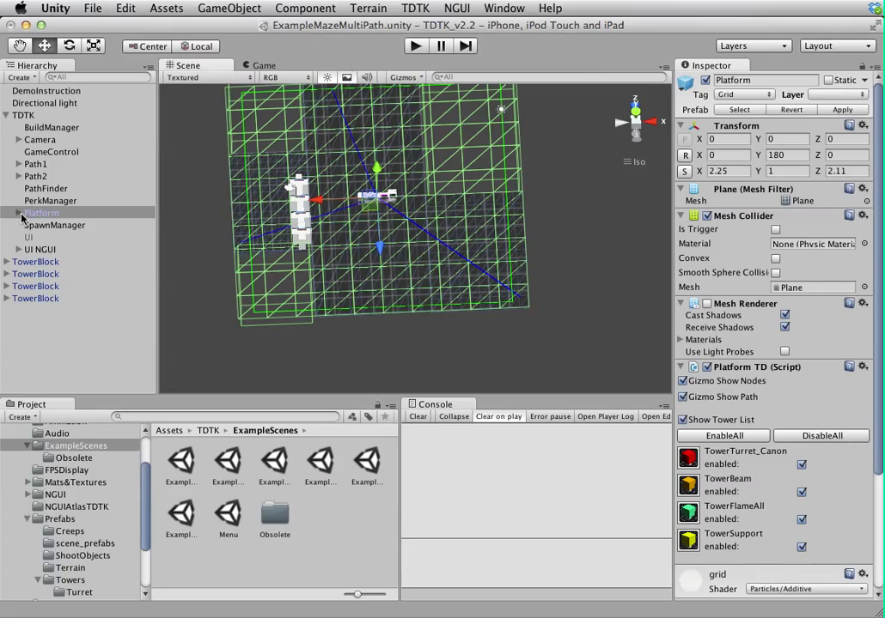
left_click(19, 213)
left_click(43, 260)
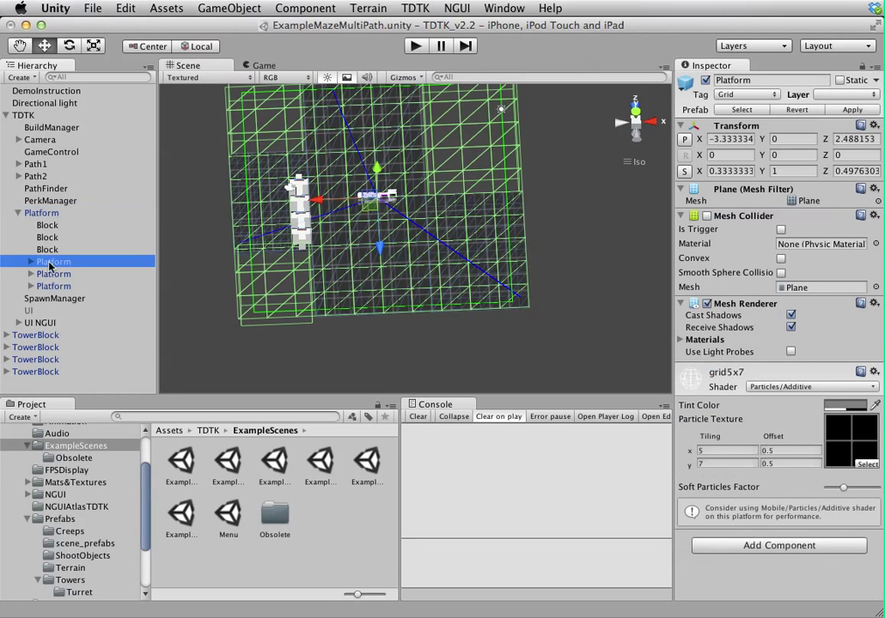
left_click(54, 285)
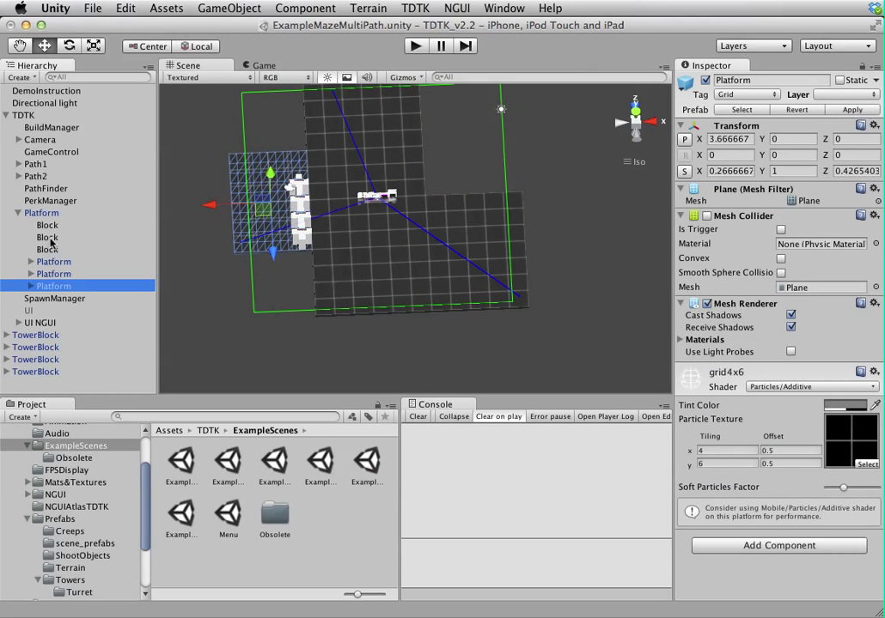
left_click(47, 225, "shift")
key("super+c")
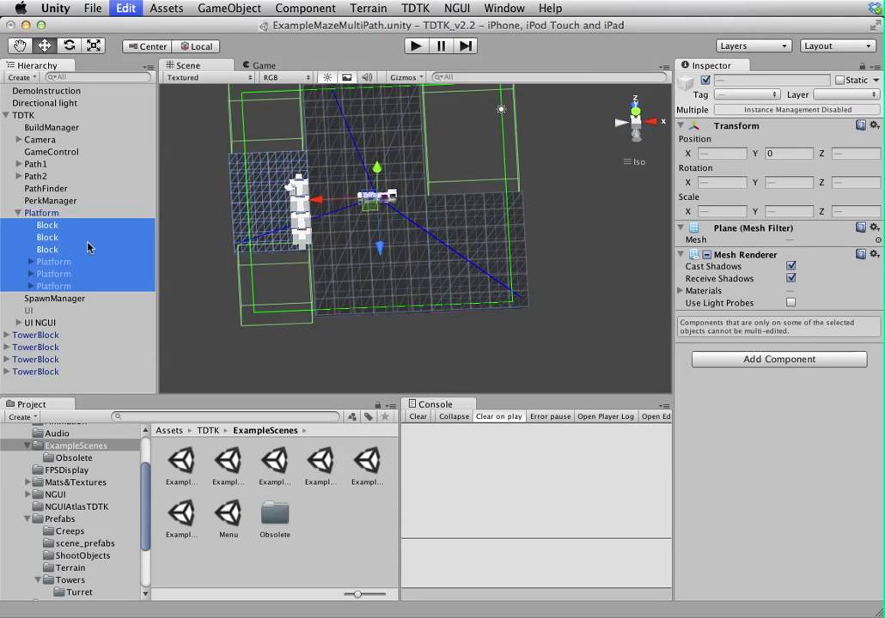
key("super+BackSpace")
left_click(45, 216)
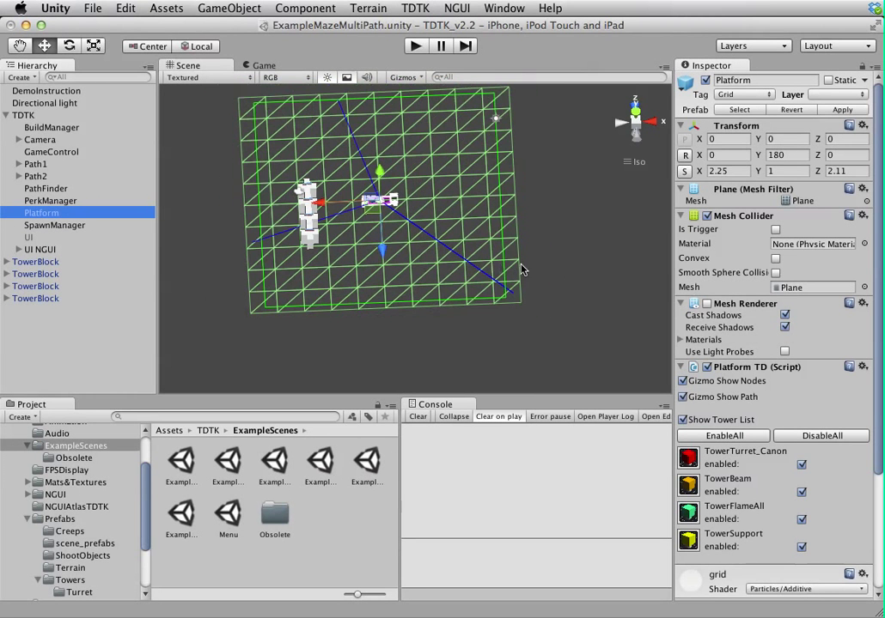
Enable Platform's Mesh Renderer, then play-test picking and cancelling a cannon tower on the grid.
left_click(707, 304)
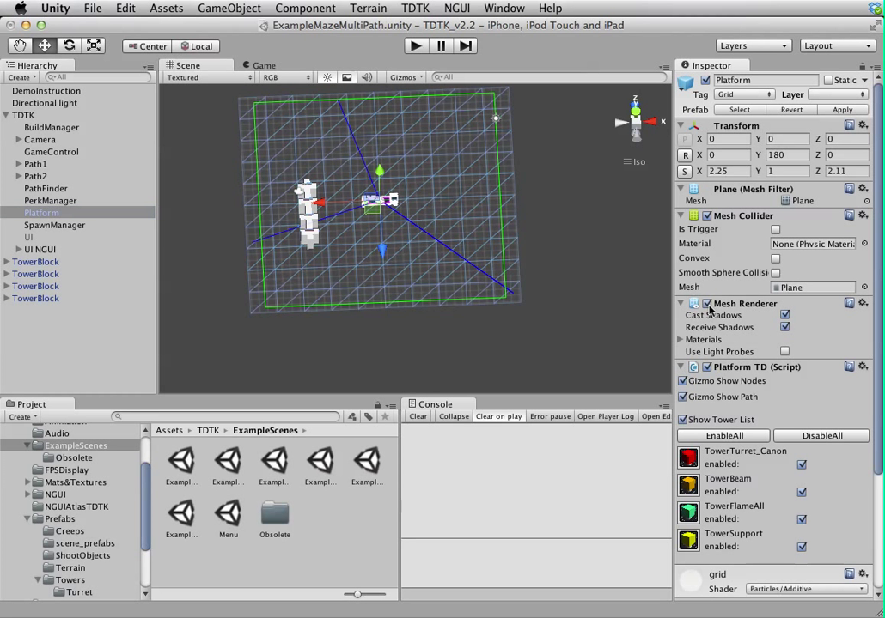
left_click(415, 45)
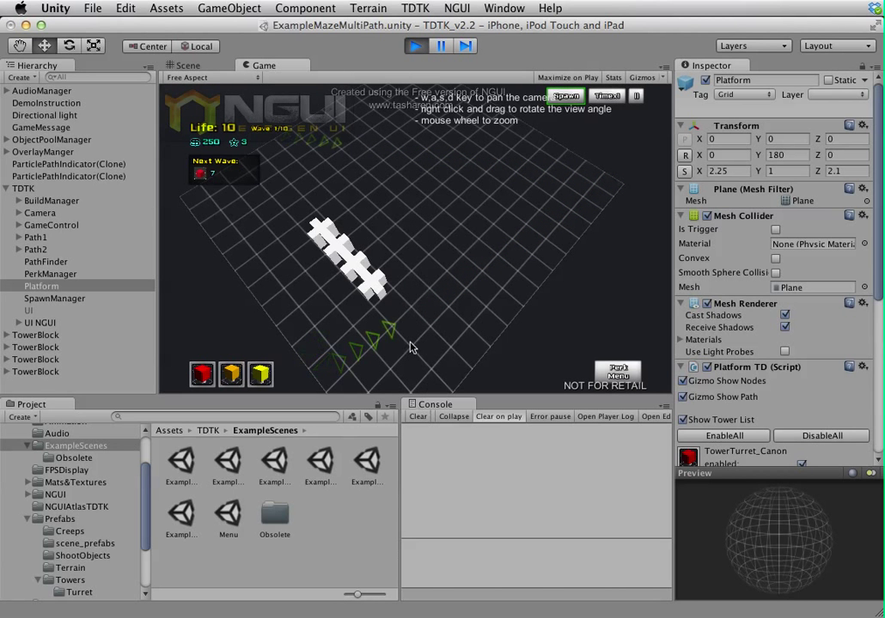
right_click_drag(379, 319, 349, 191)
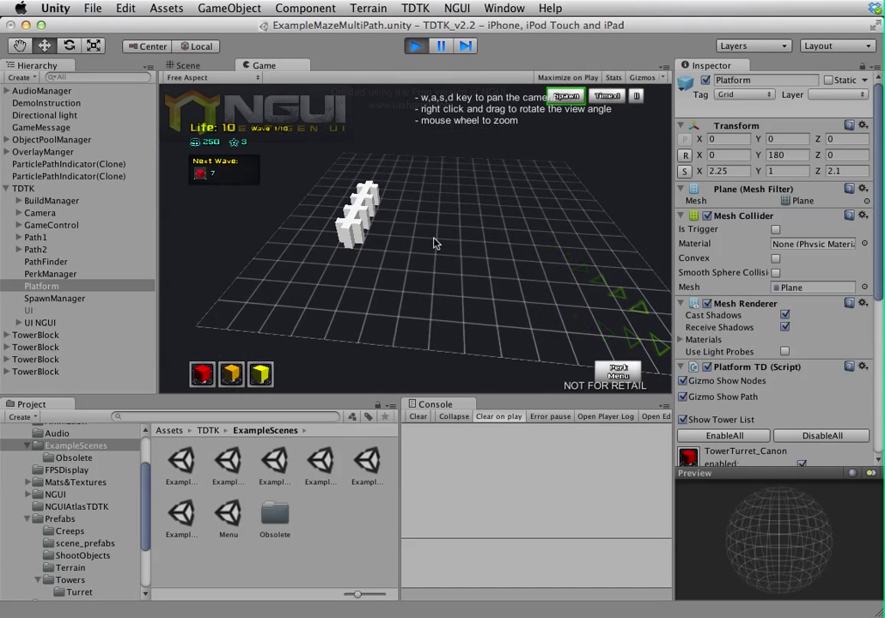
left_click(202, 374)
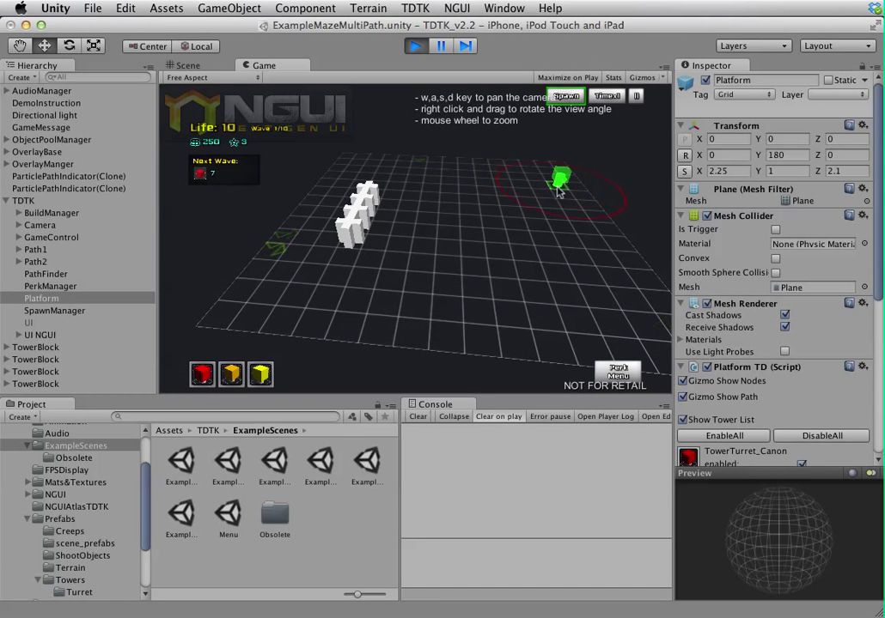
right_click(510, 188)
key("super+p")
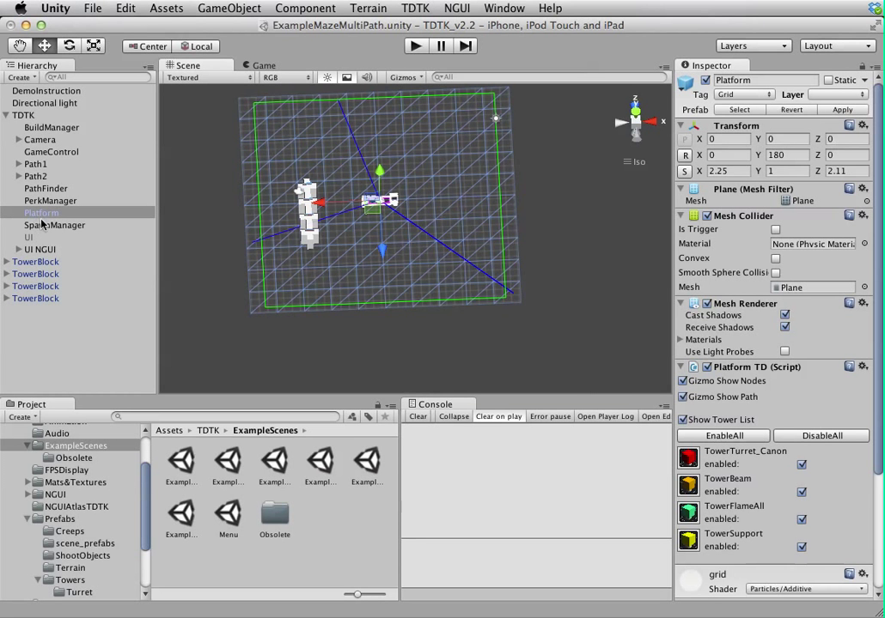
Undo the mesh change and deletion to restore Platform's three Blocks and child Platforms.
key("super+z")
key("super+z")
key("super+z")
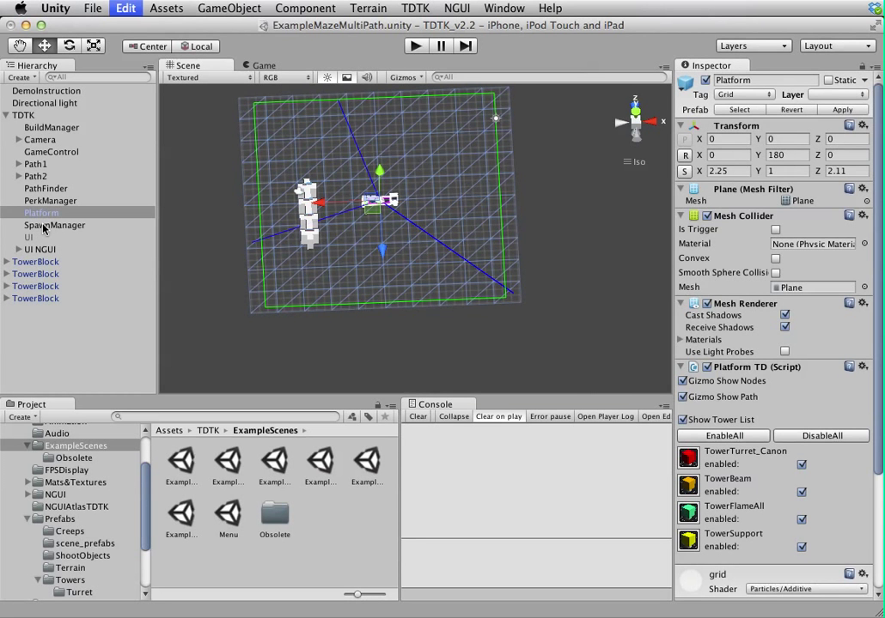
key("super+z")
key("super+z")
key("super+z")
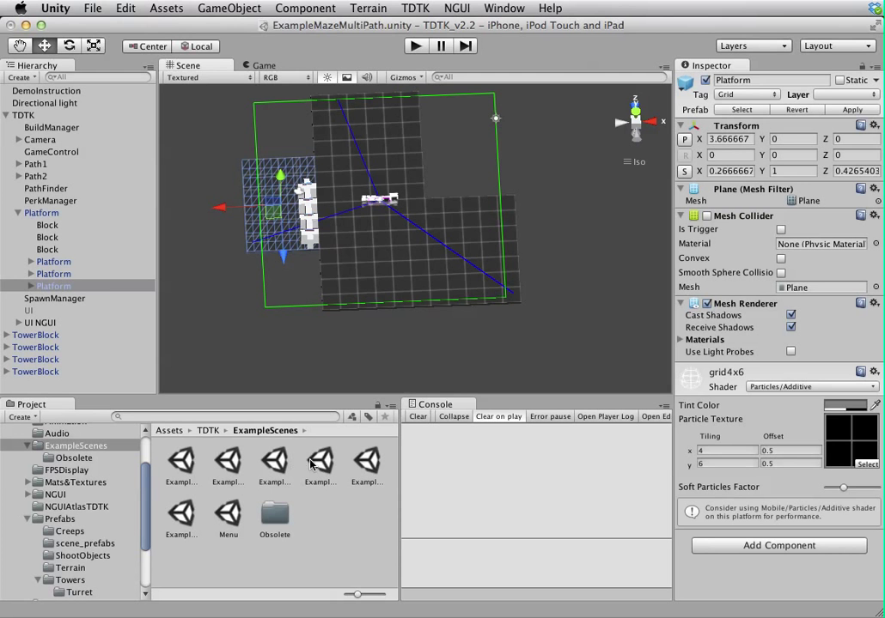
left_click(55, 250)
left_click(56, 240)
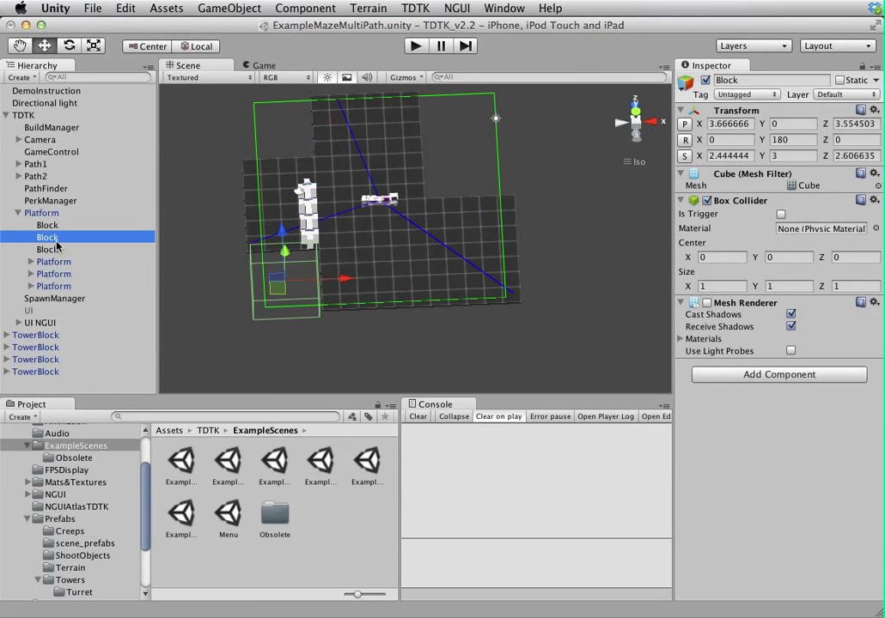
Play-test building a tower on the restored grid, then stop play mode.
left_click(416, 46)
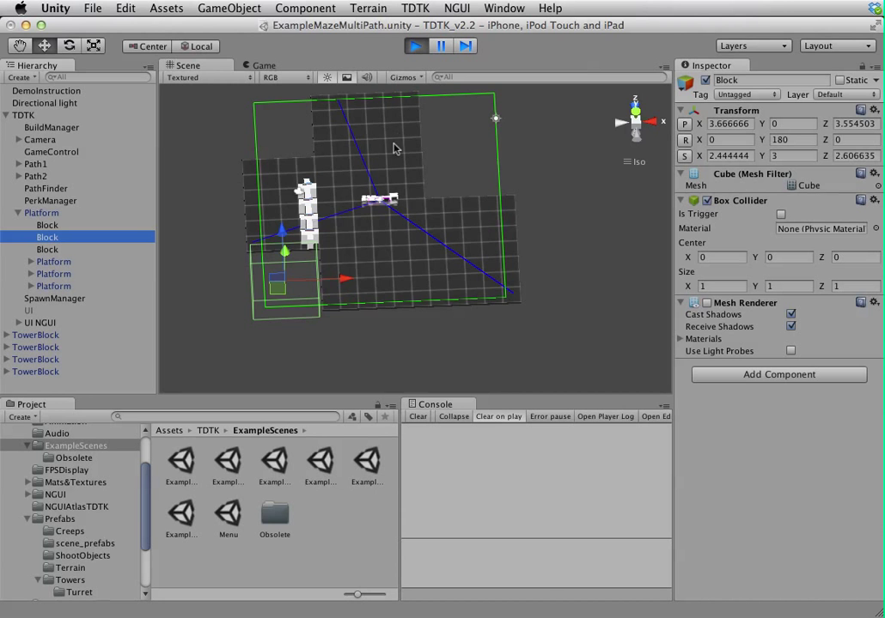
mouse_move(232, 371)
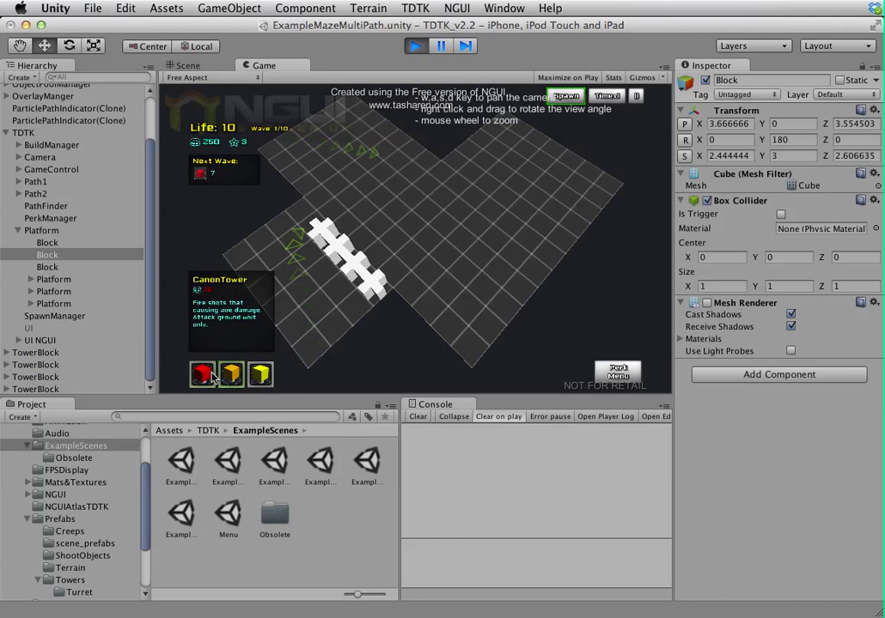
left_click(202, 374)
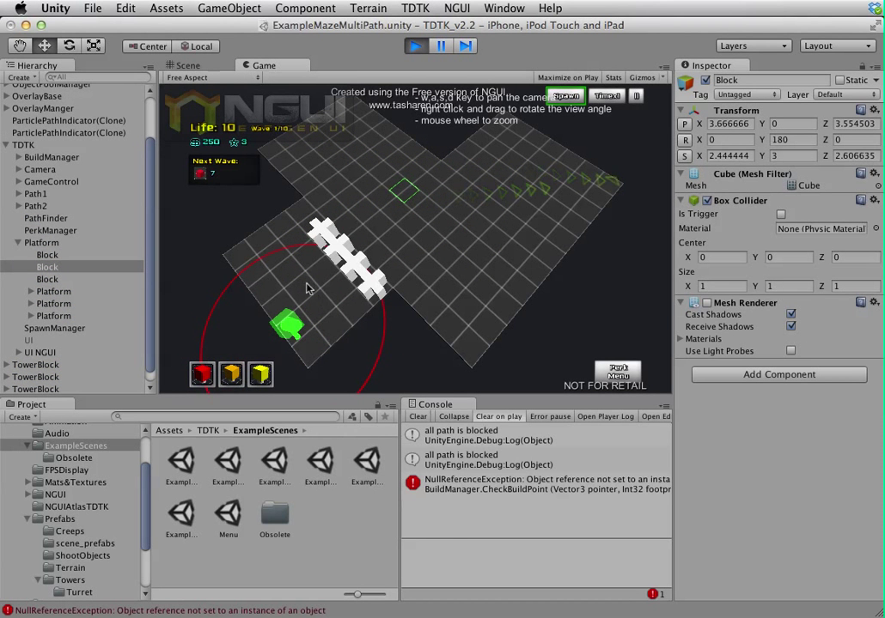
left_click(415, 45)
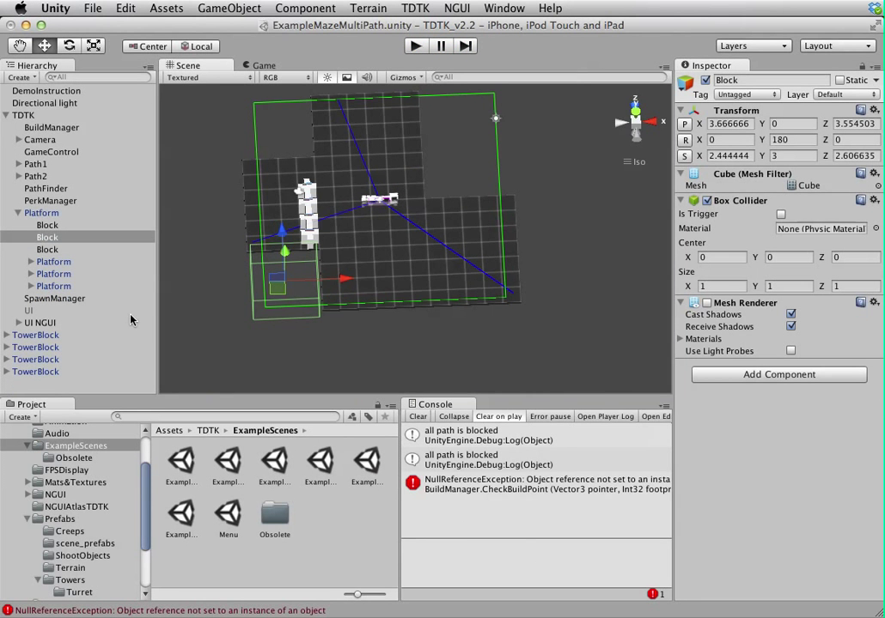
Inspect the parent Platform, child Platform and each Block from the Top view.
left_click(60, 262)
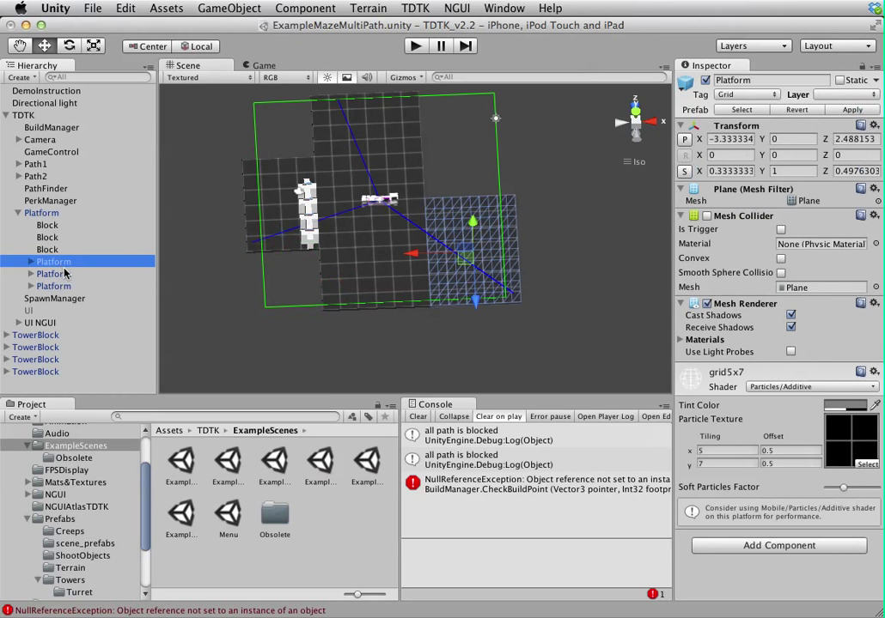
left_click(41, 212)
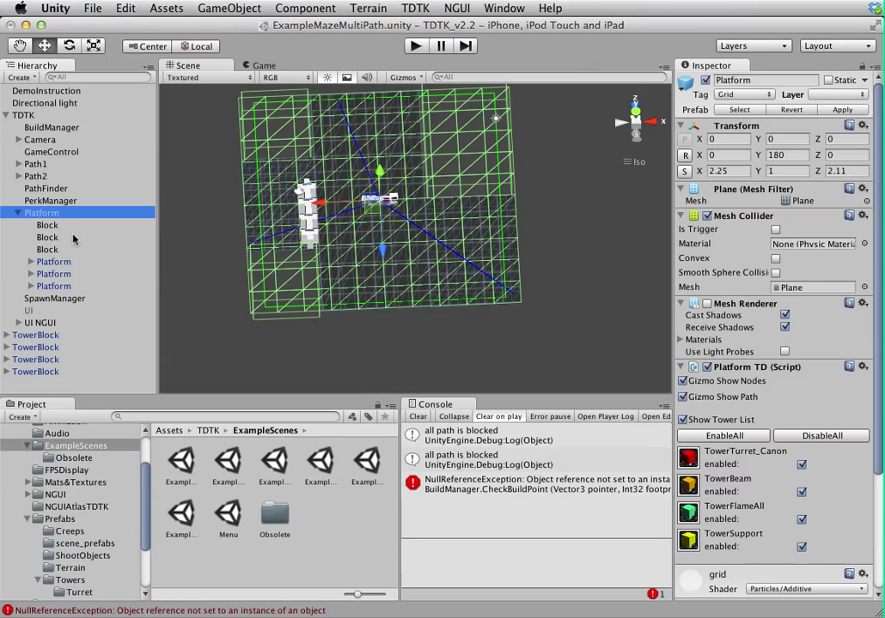
left_click(47, 228)
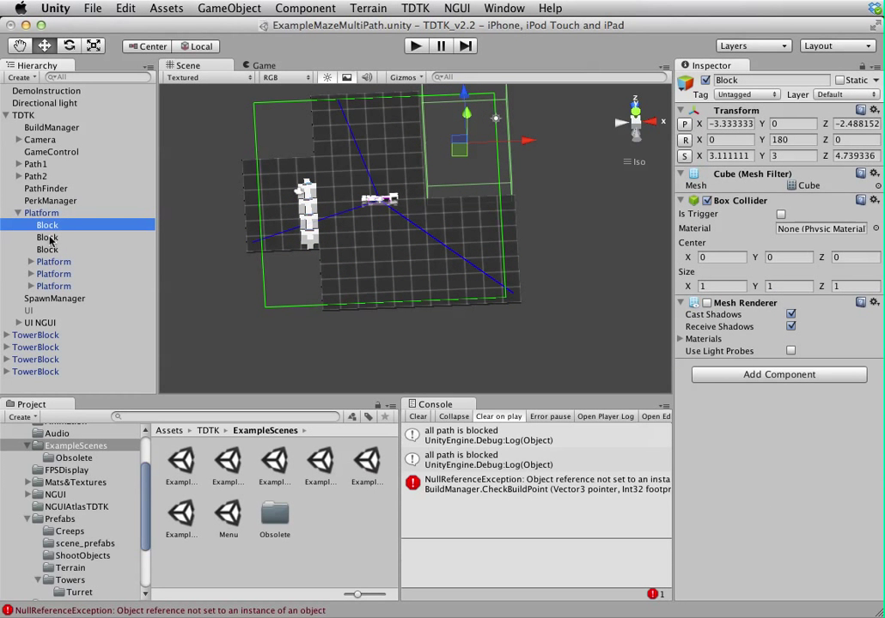
left_click(51, 238)
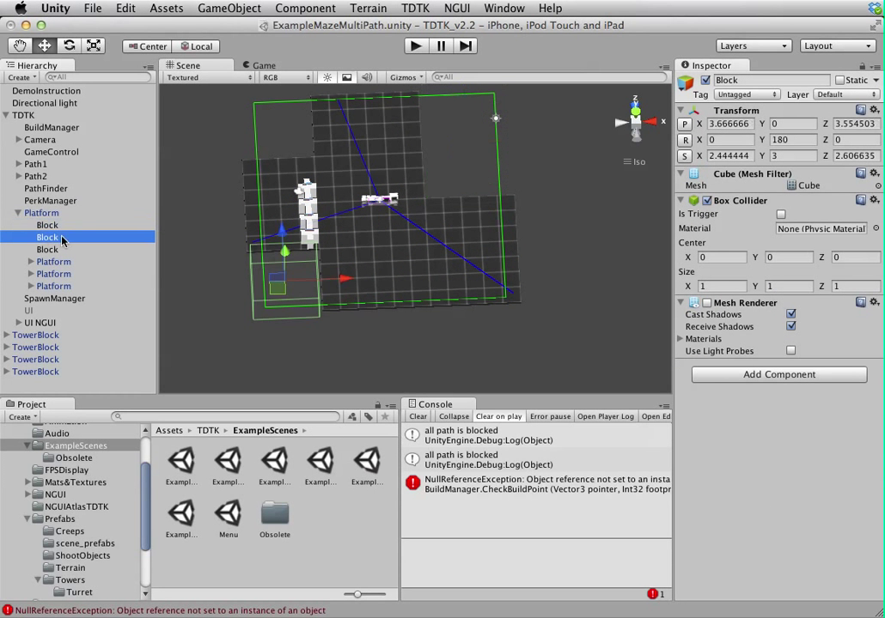
left_click(634, 111)
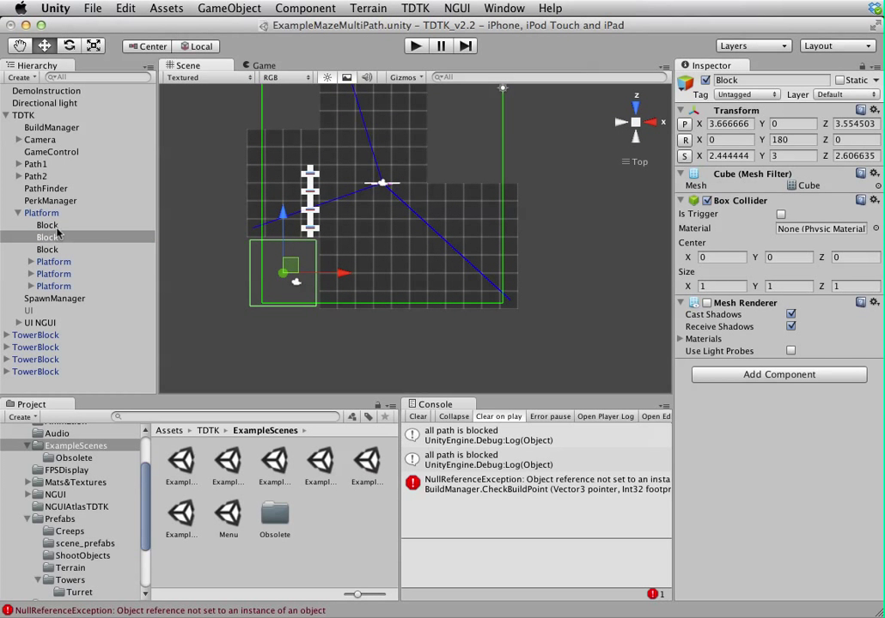
left_click(50, 225)
middle_click_drag(354, 184, 350, 197)
scroll(351, 197, "up", 3)
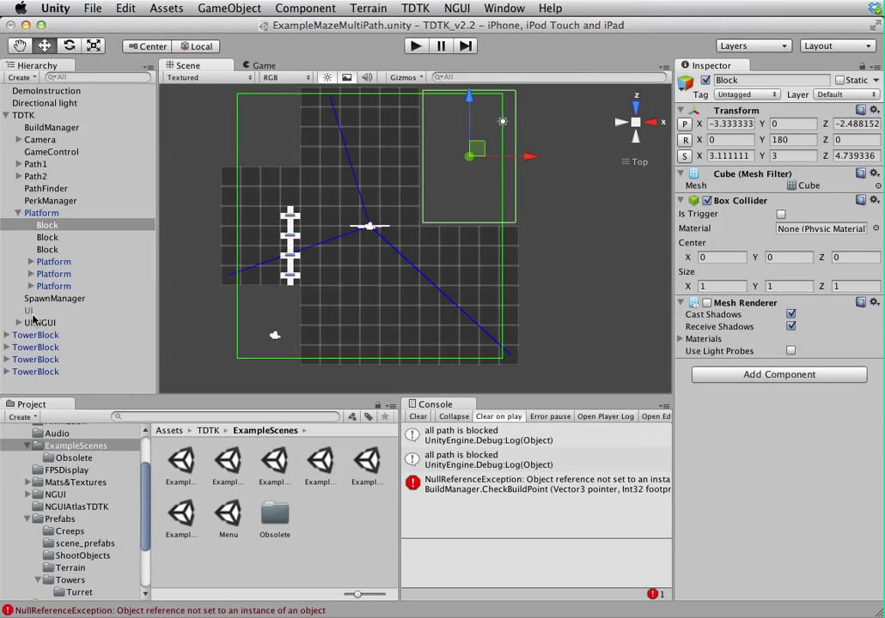
left_click(48, 250)
left_click(47, 237)
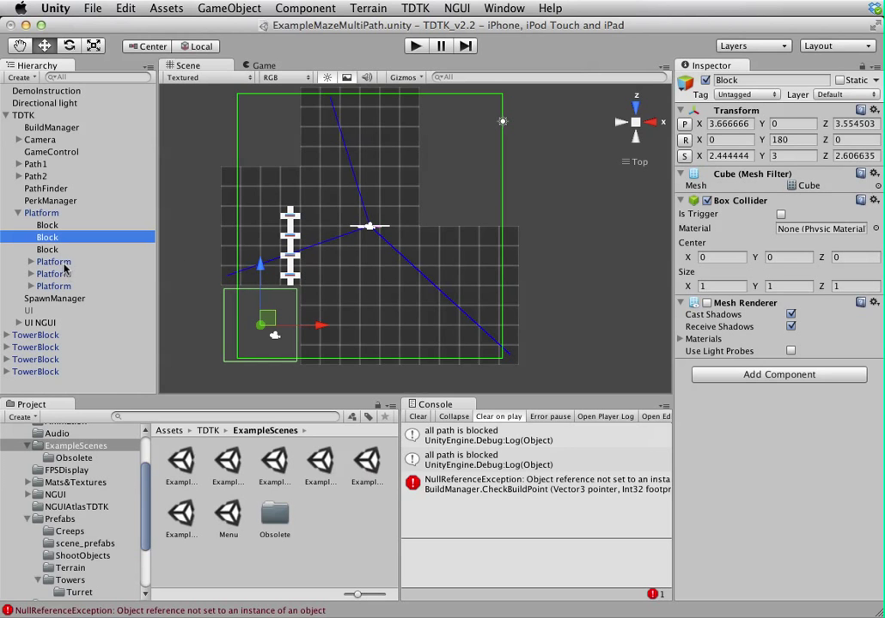
Hide the parent Platform's mesh and review its child grids and BuildManager's platform list.
left_click(42, 213)
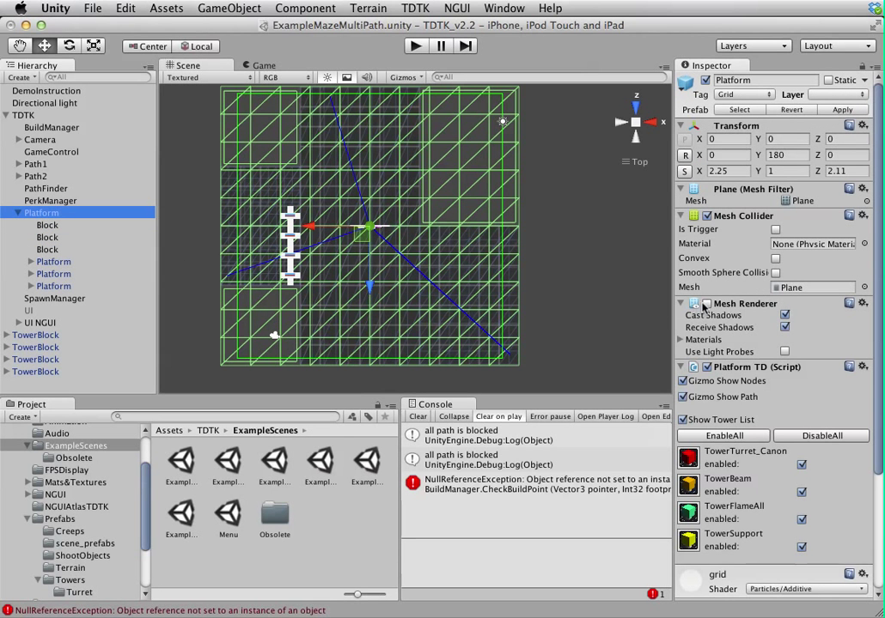
left_click(706, 304)
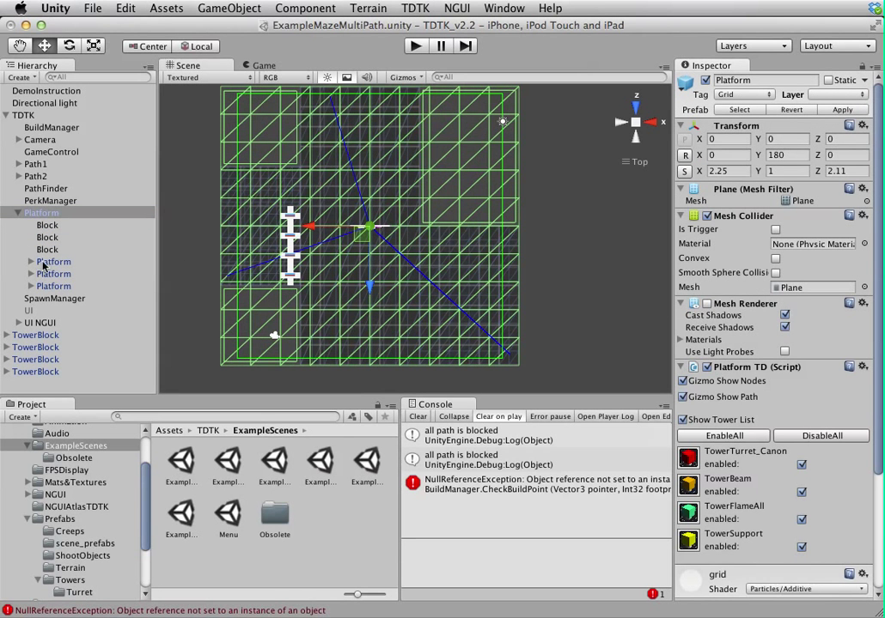
left_click(41, 263)
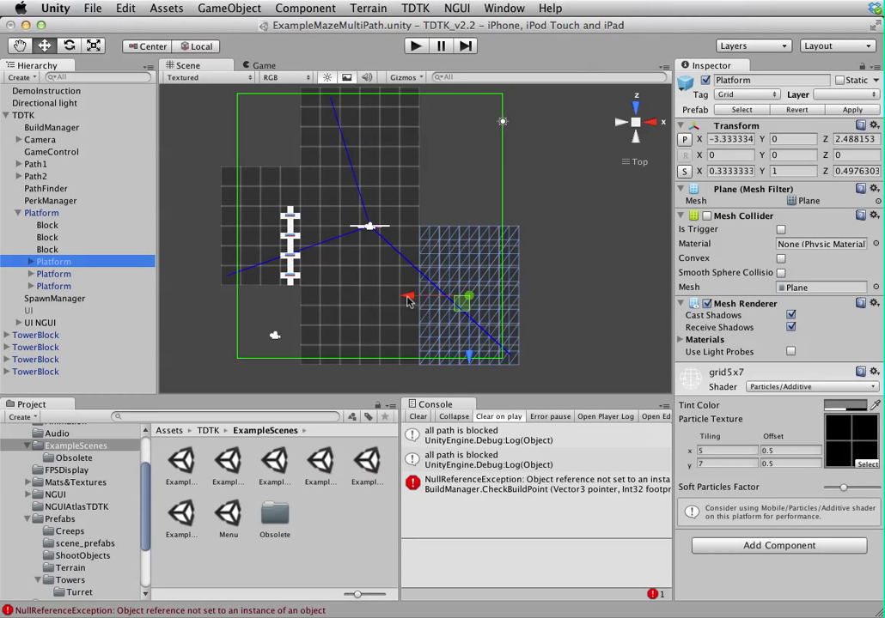
left_click(322, 204)
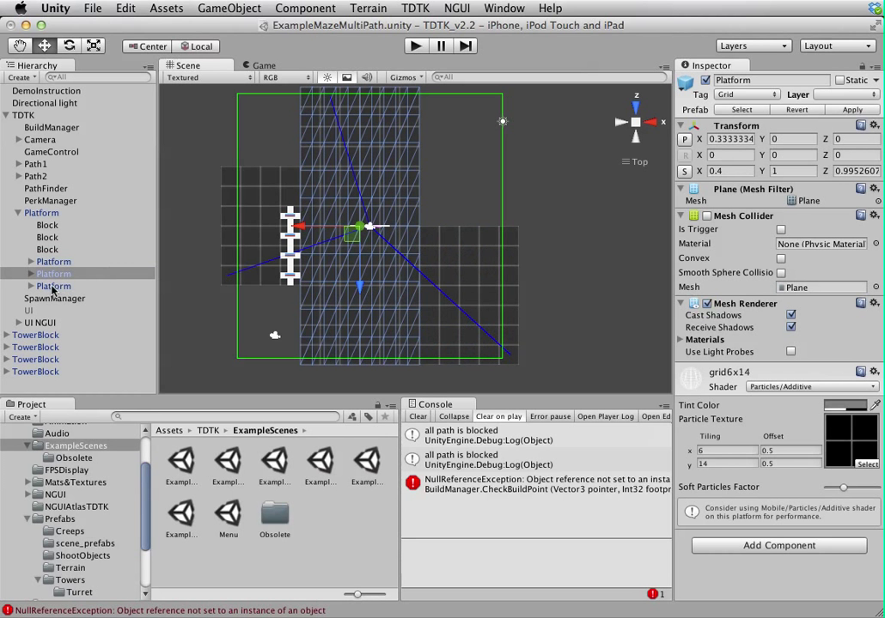
left_click(39, 213)
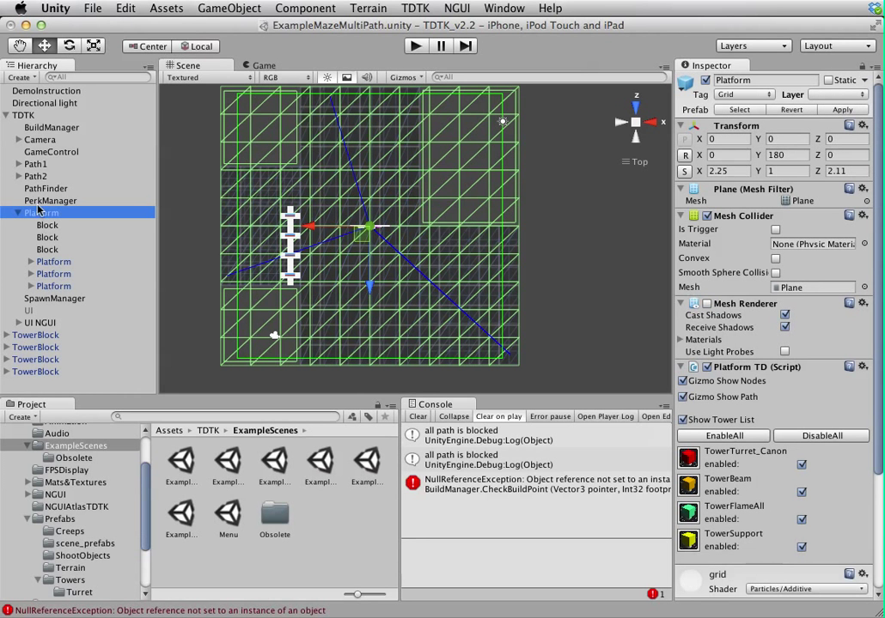
left_click(47, 128)
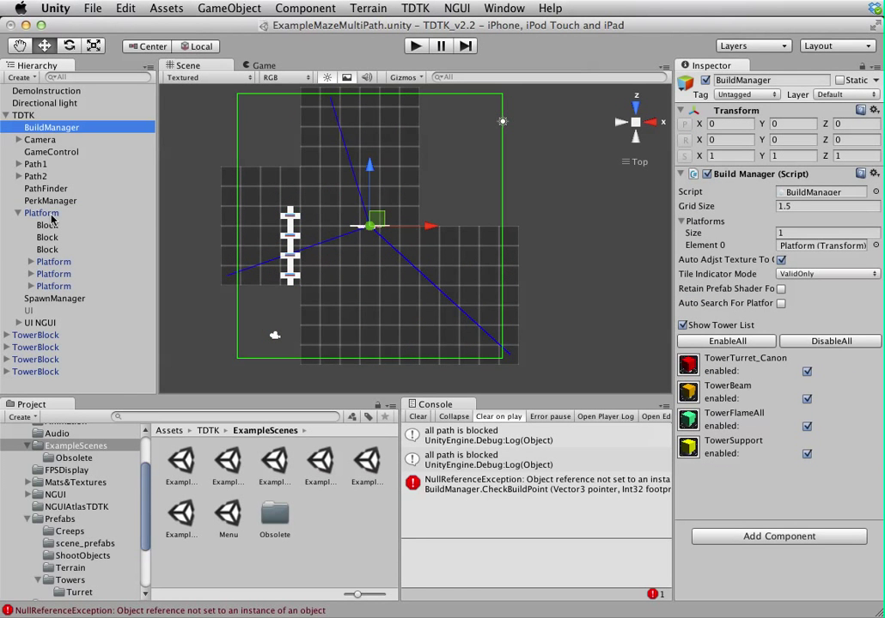
left_click(50, 215)
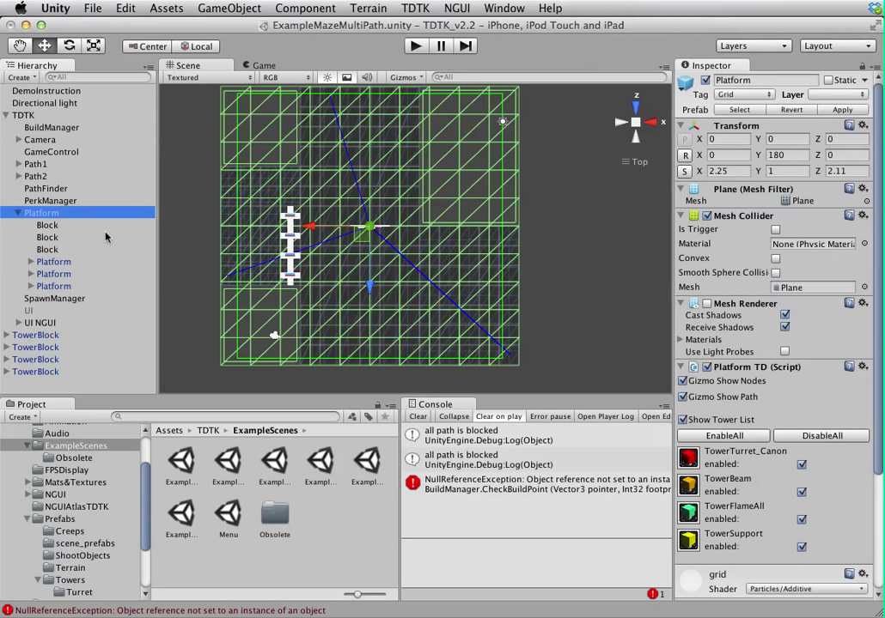
Ping Platform's grid material (Element 0) in the TDTK Resources folder.
left_click(700, 339)
left_click(799, 364)
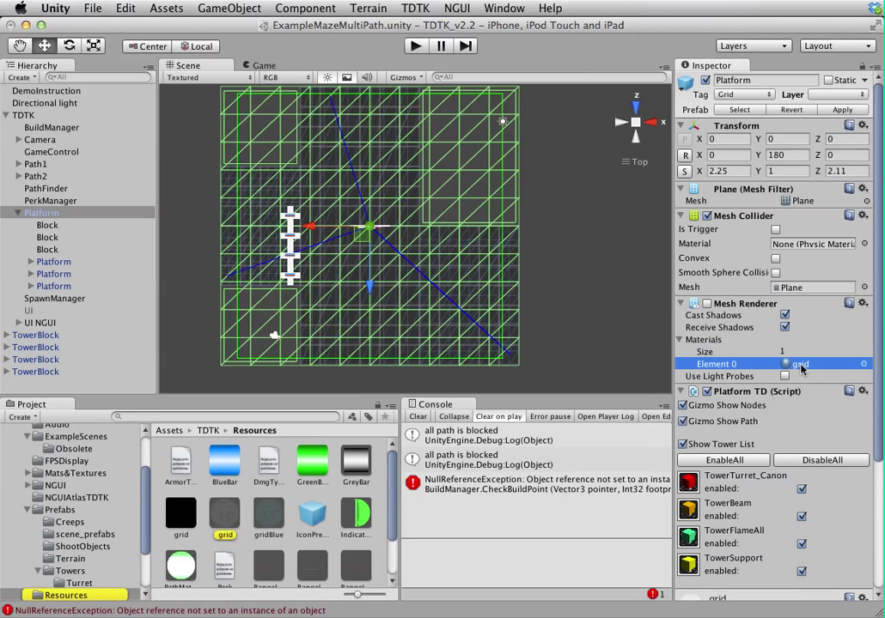
scroll(782, 362, "down", 5)
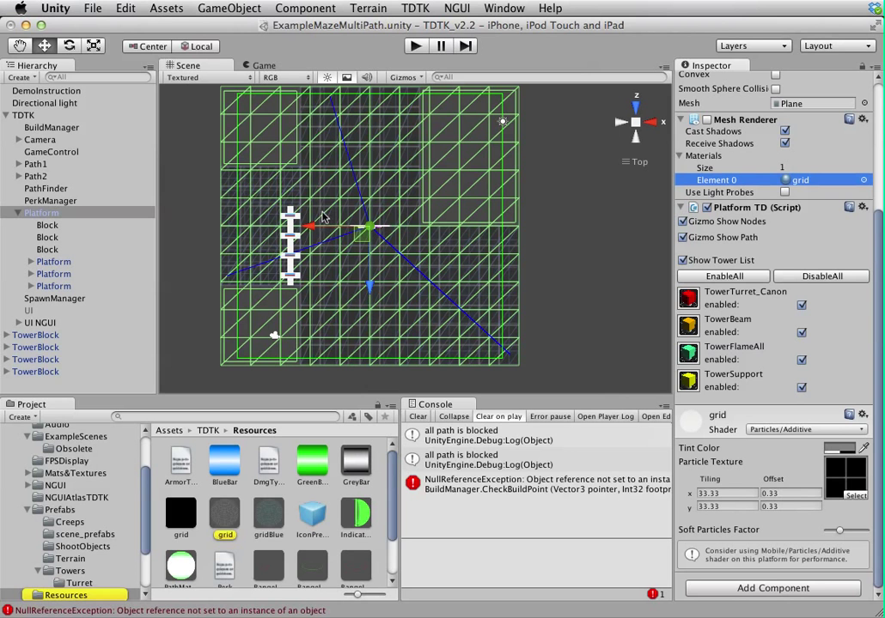
left_click(53, 264)
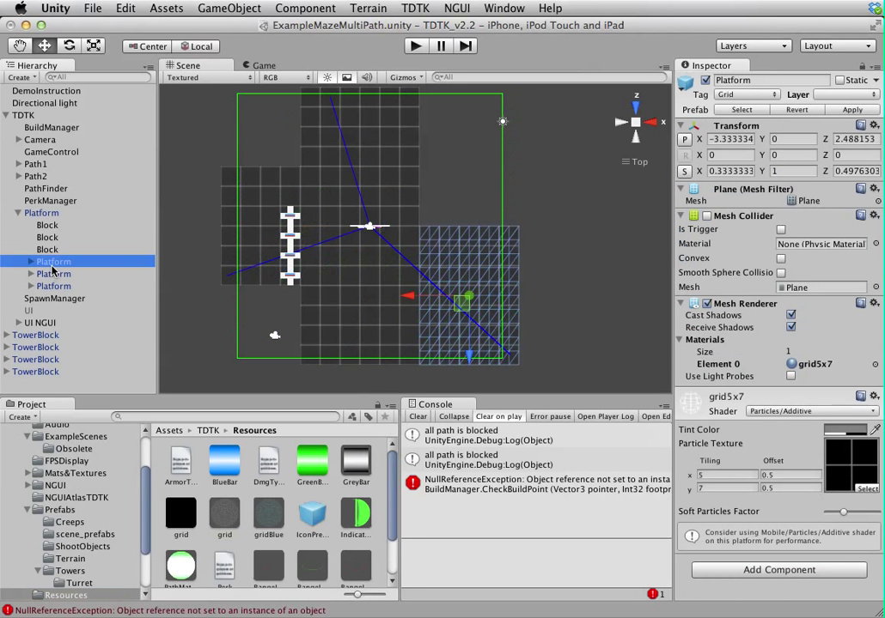
left_click(54, 274)
left_click(59, 286)
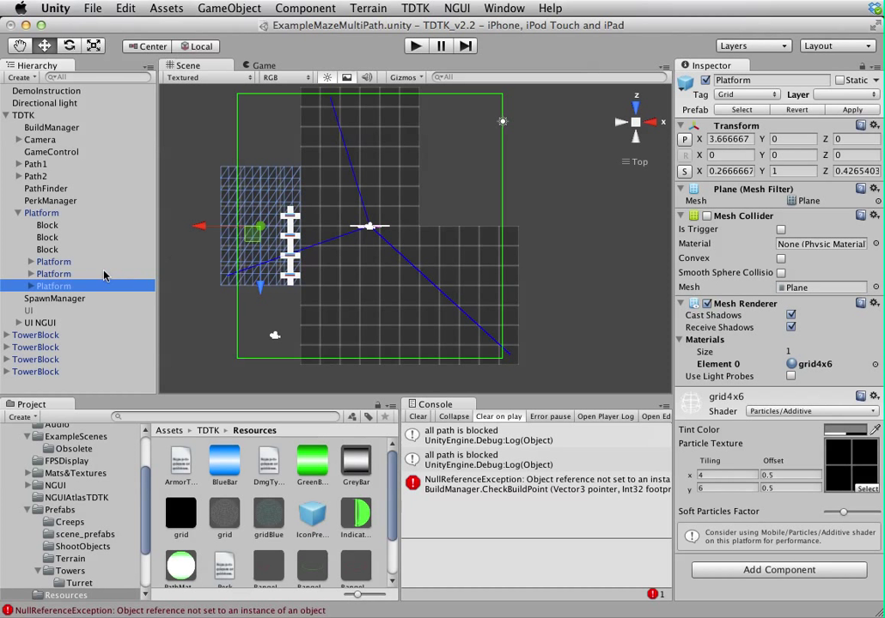
left_click(73, 275)
left_click(60, 261)
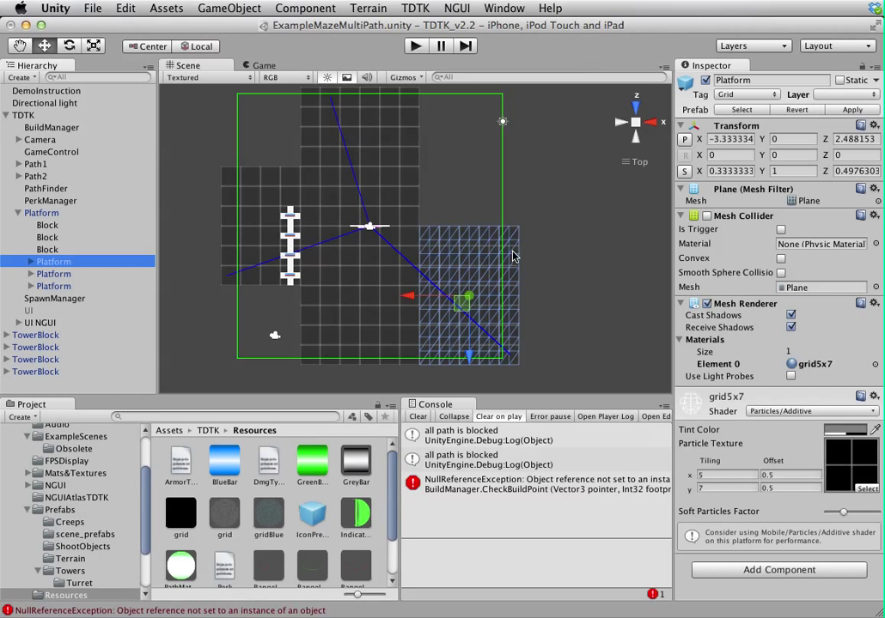
left_click_drag(411, 298, 601, 297)
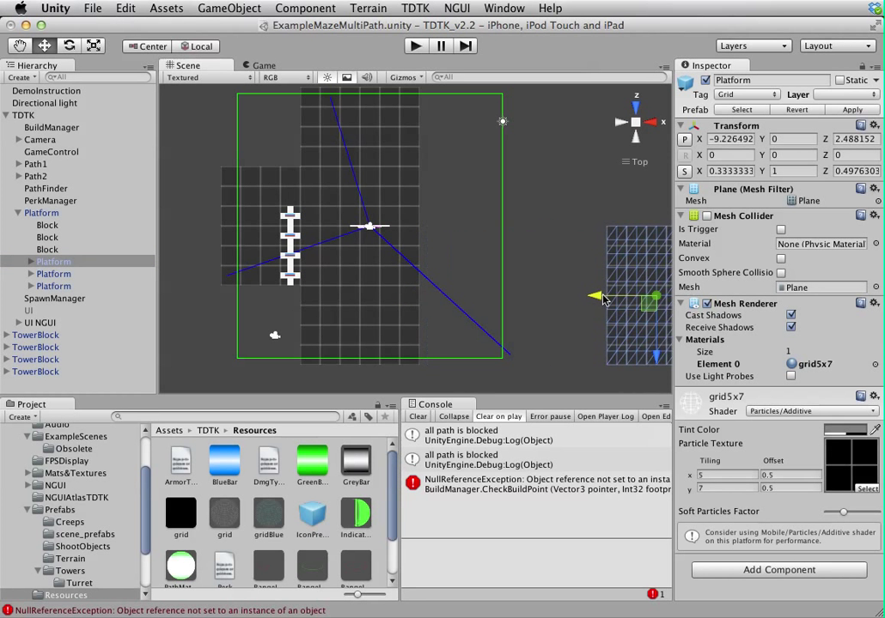
left_click(407, 209)
left_click(634, 288)
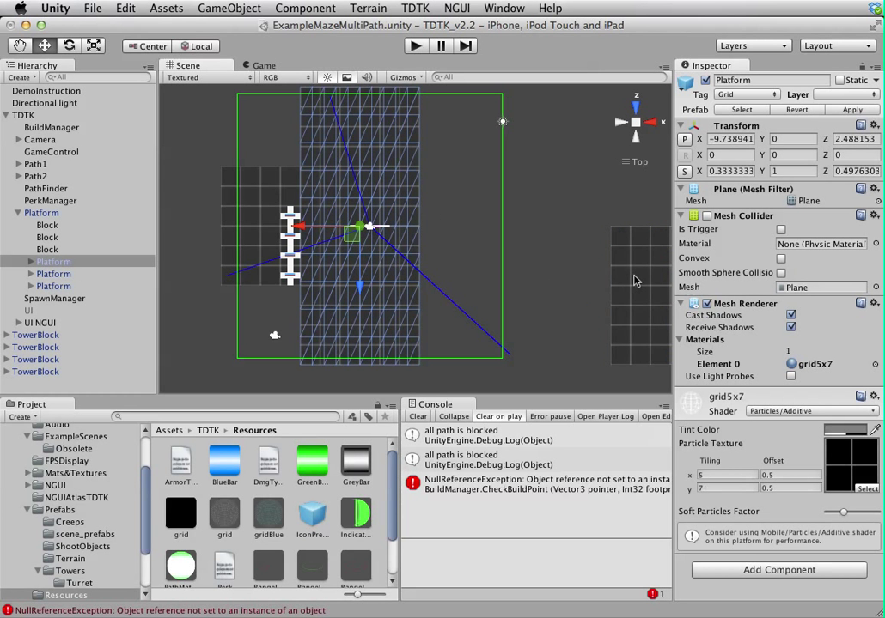
left_click_drag(620, 301, 397, 294)
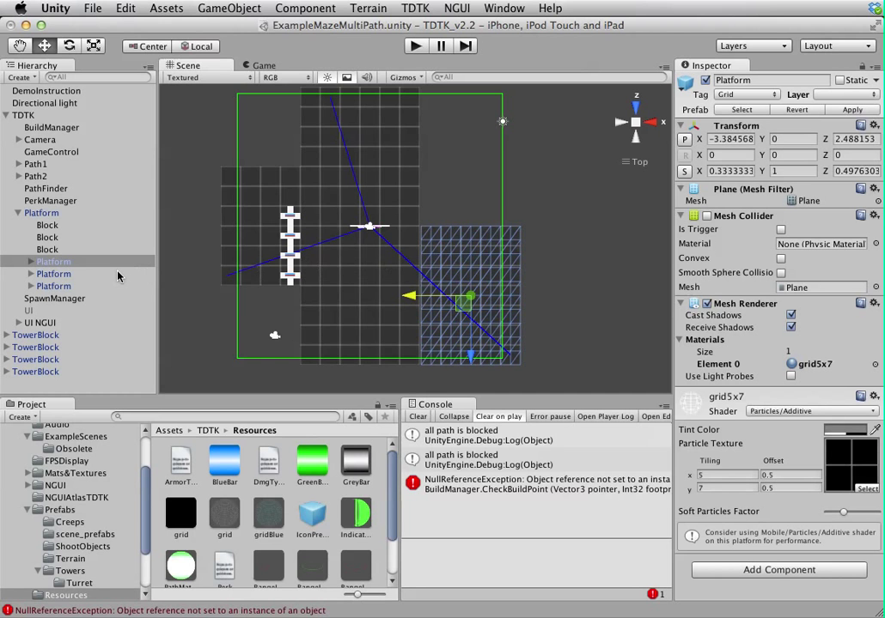
left_click(56, 249)
left_click(48, 237)
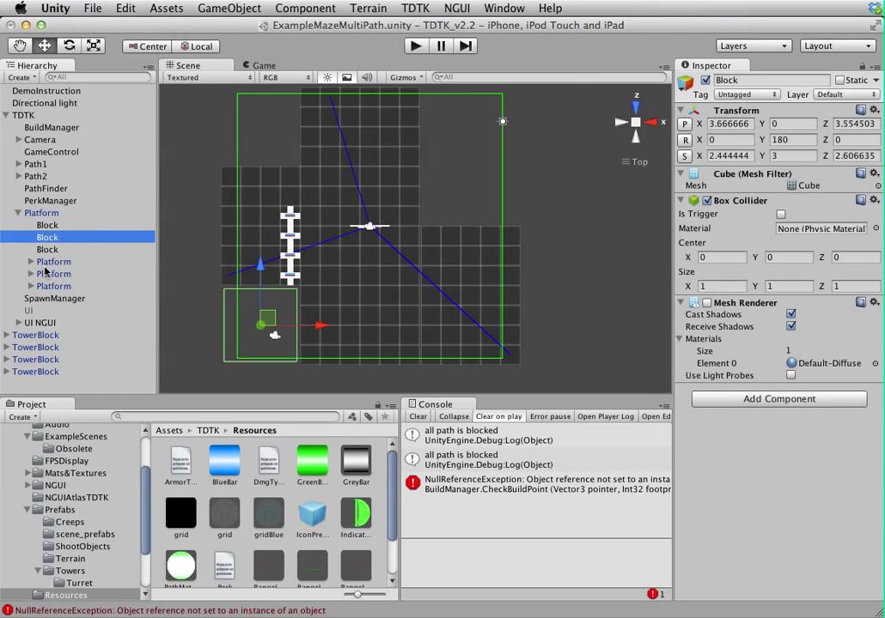
left_click(53, 262)
left_click(53, 273)
left_click(53, 286)
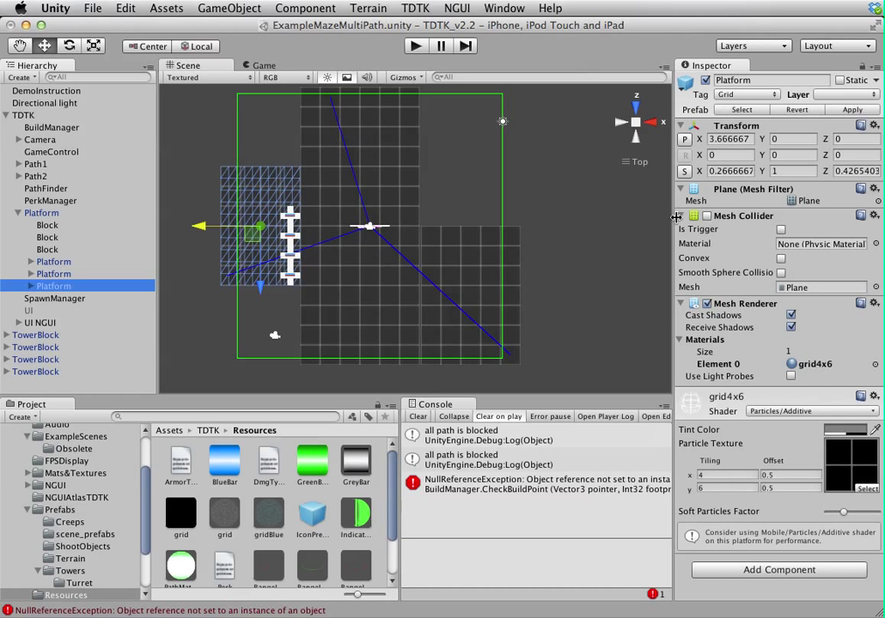
left_click(475, 256)
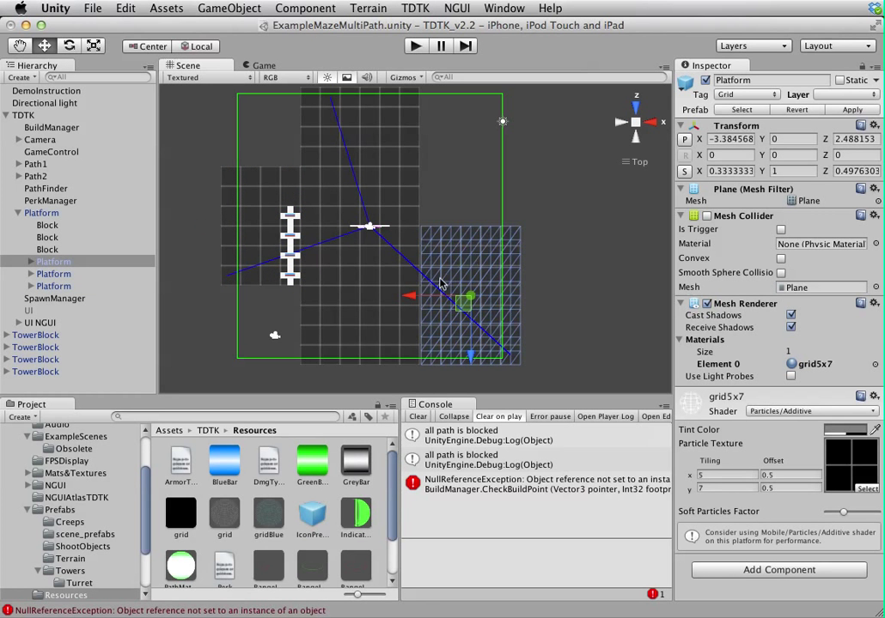
left_click_drag(412, 298, 411, 298)
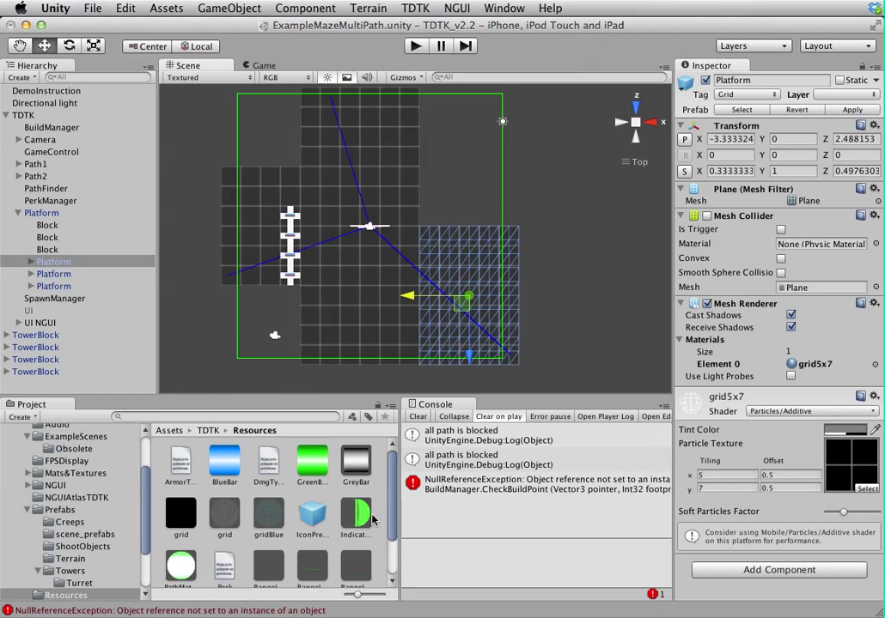
Open ExampleMazeTerrain without saving, orbit toward the terrain and select a grid platform.
left_click(75, 436)
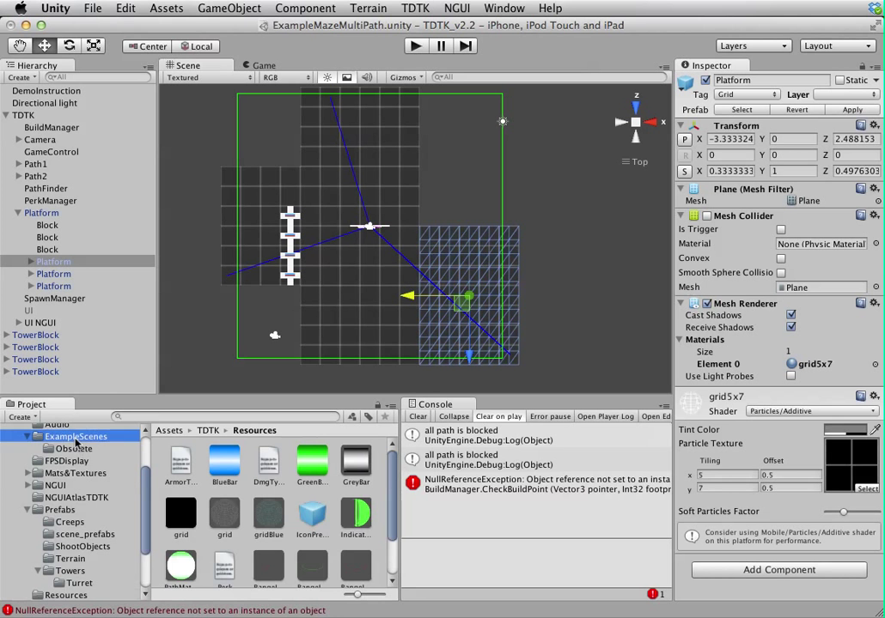
double_click(182, 513)
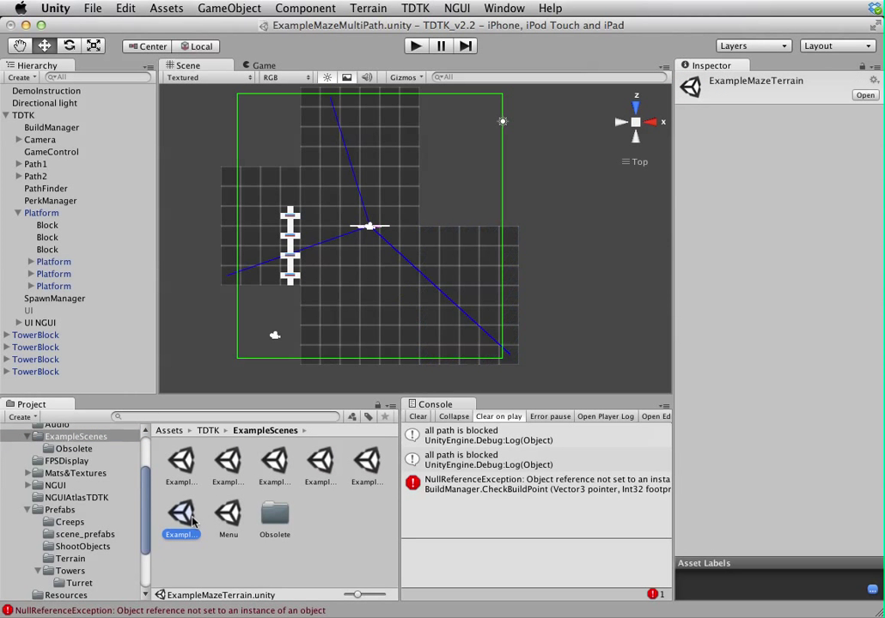
left_click(509, 232)
scroll(481, 257, "up", 3)
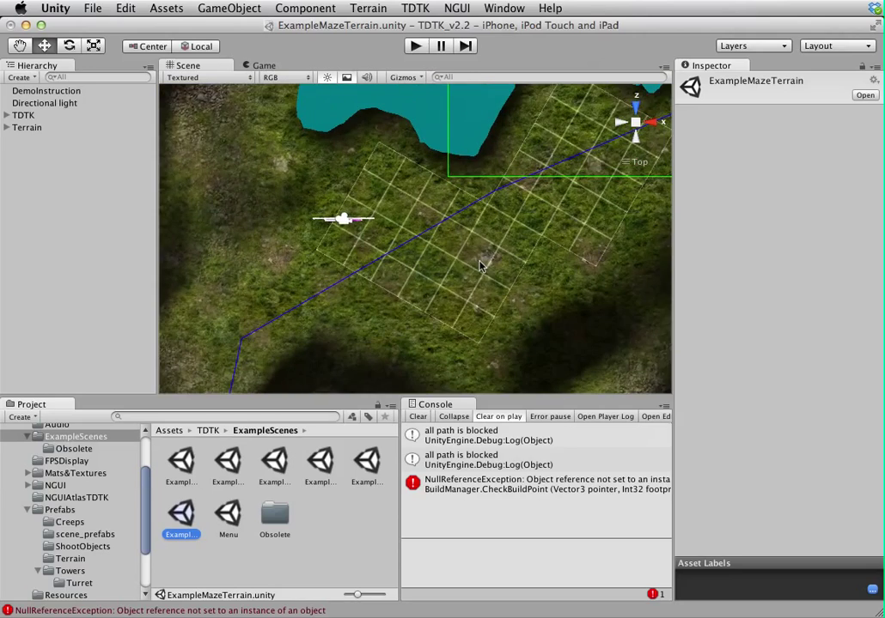
left_click_drag(479, 267, 414, 243, "alt")
right_click_drag(415, 243, 394, 289, "alt")
left_click(411, 275)
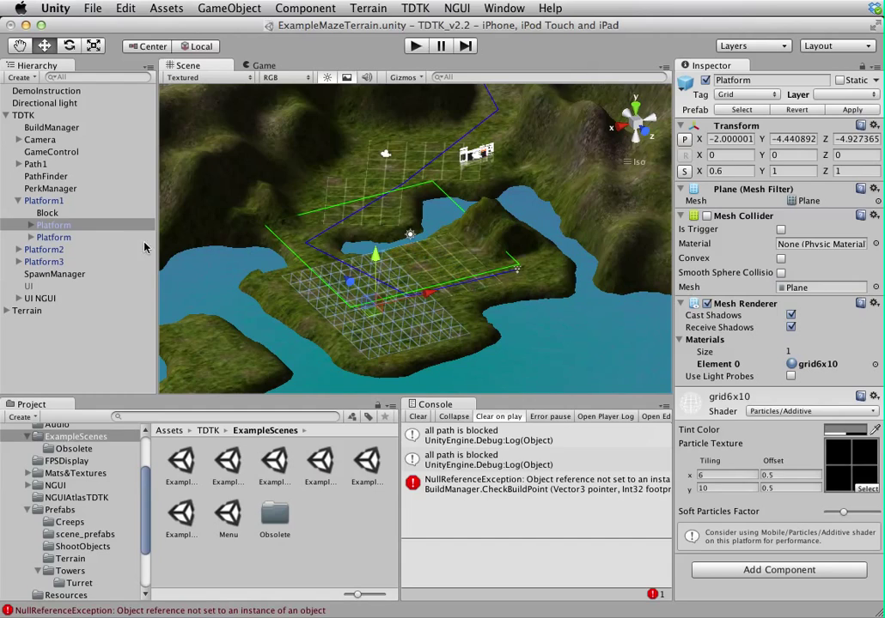
Inspect Platform1, its Block, tower list and child platforms such as grid6x10.
left_click(47, 212)
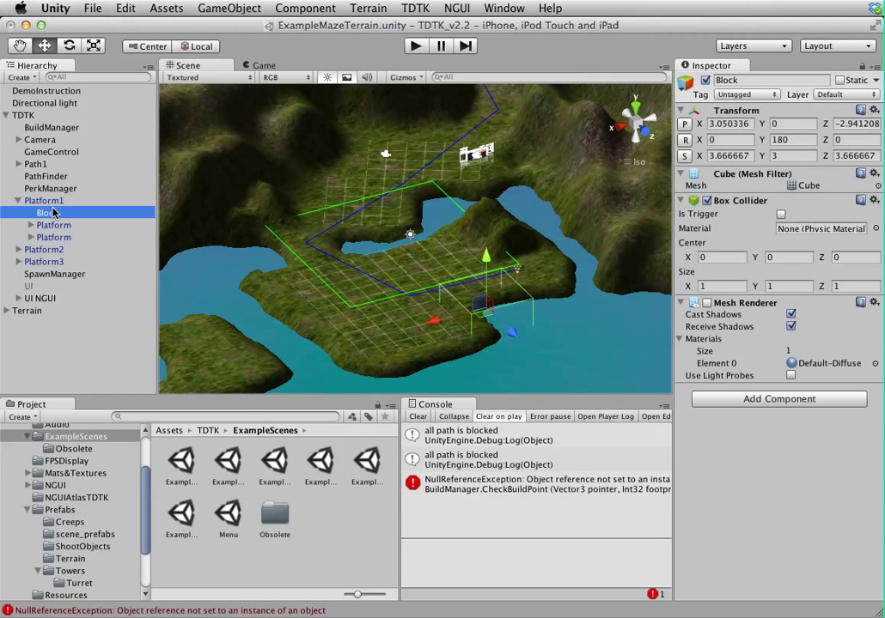
key("Up")
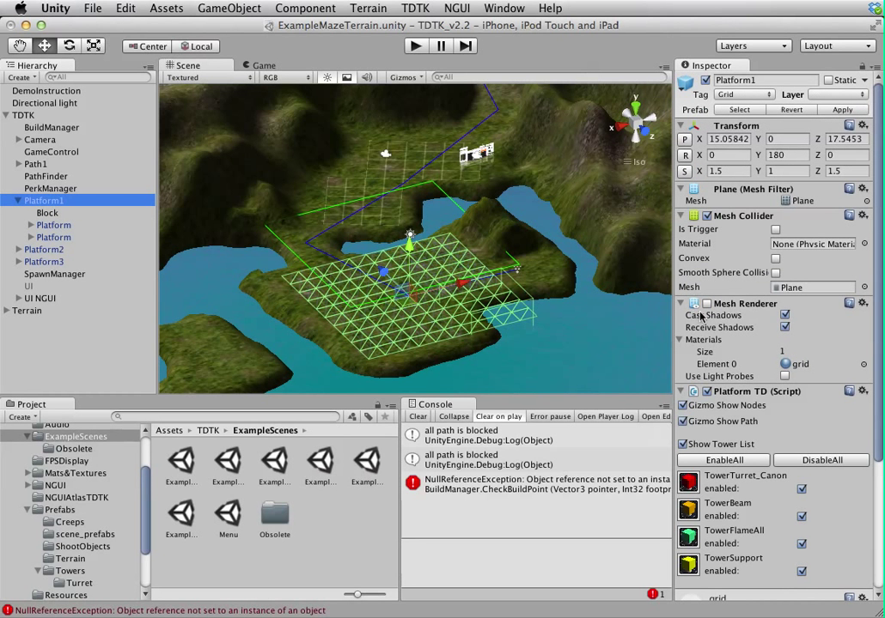
left_click(56, 226)
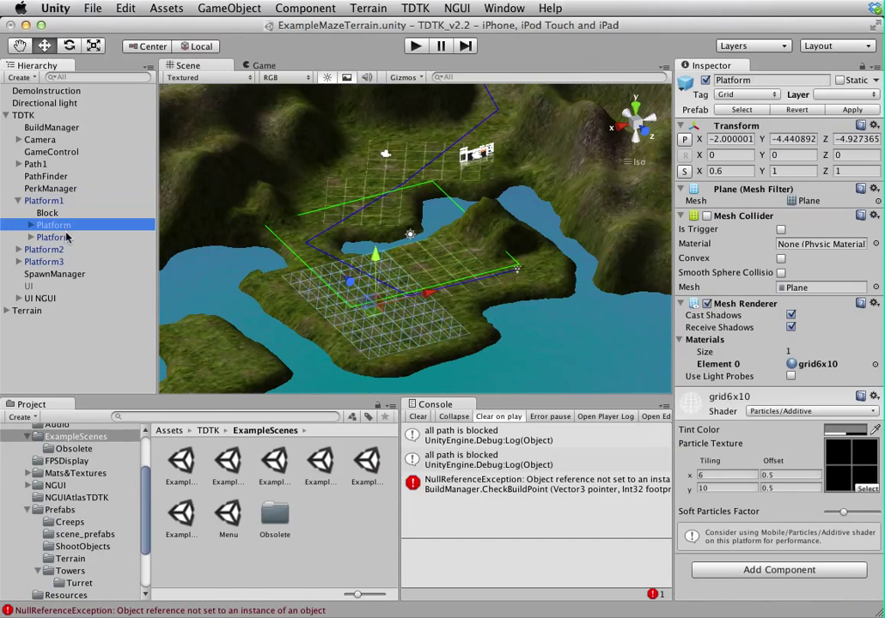
left_click(67, 237)
key("Up")
key("Up")
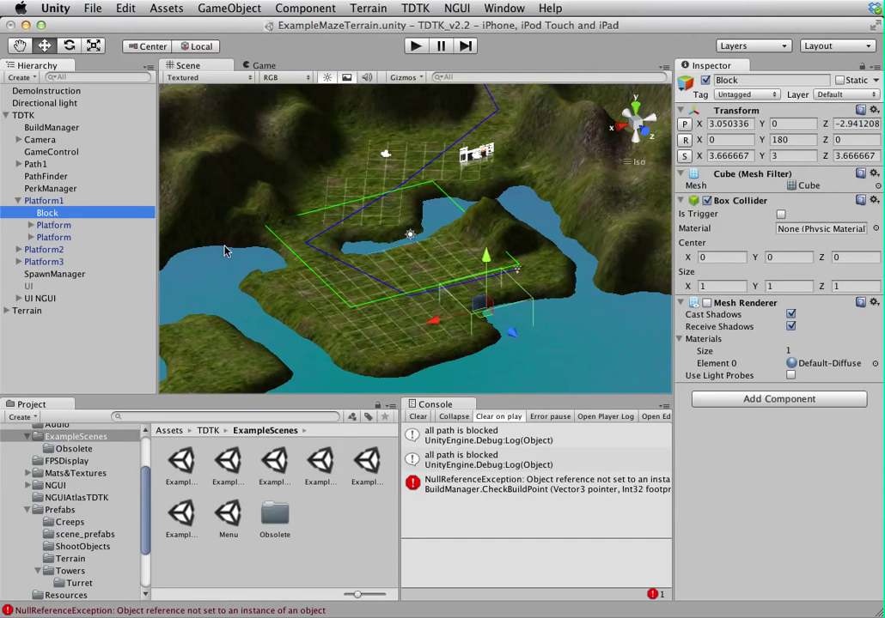
left_click_drag(467, 321, 452, 305, "alt")
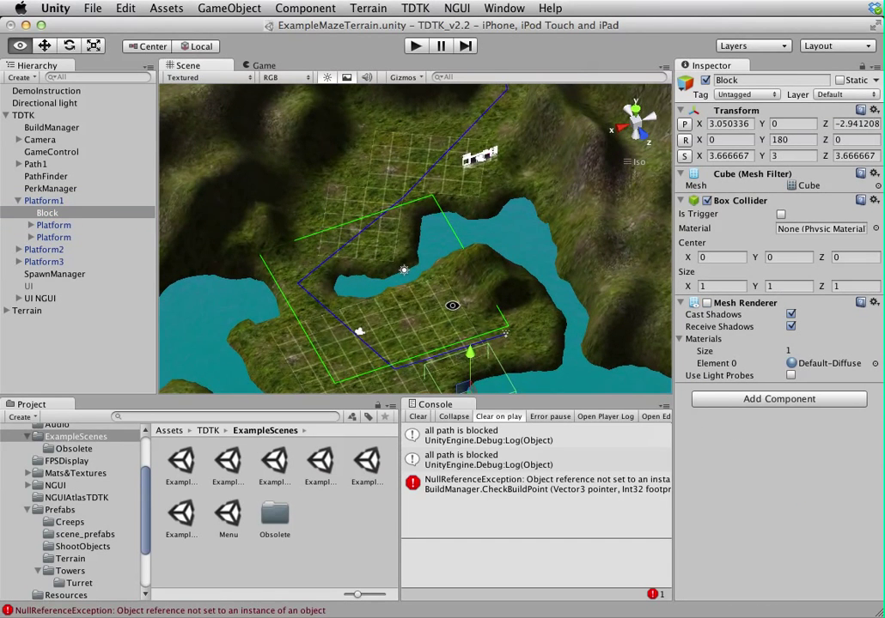
key("Down")
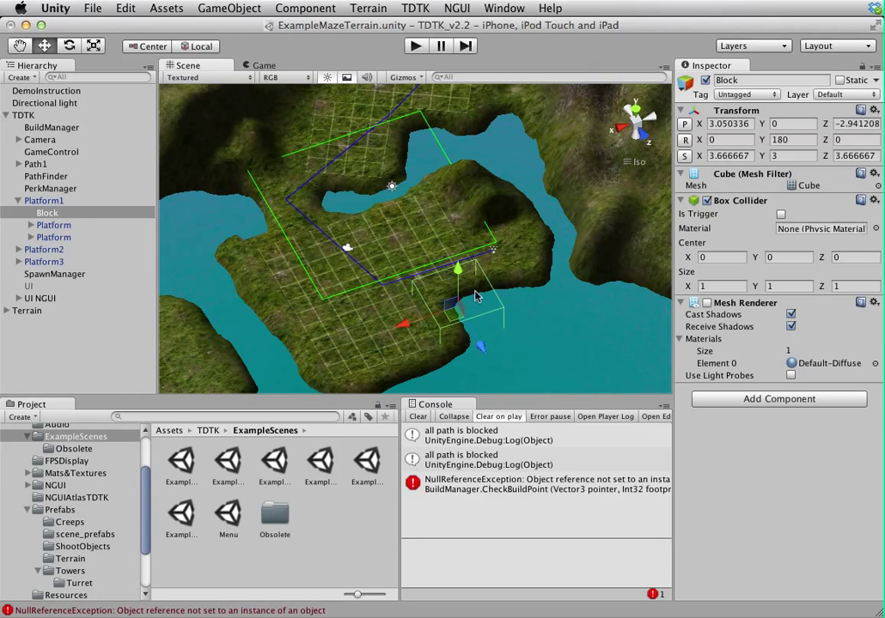
Select the first child platform's Cube and toggle its Mesh Renderer on and back off.
left_click(30, 226)
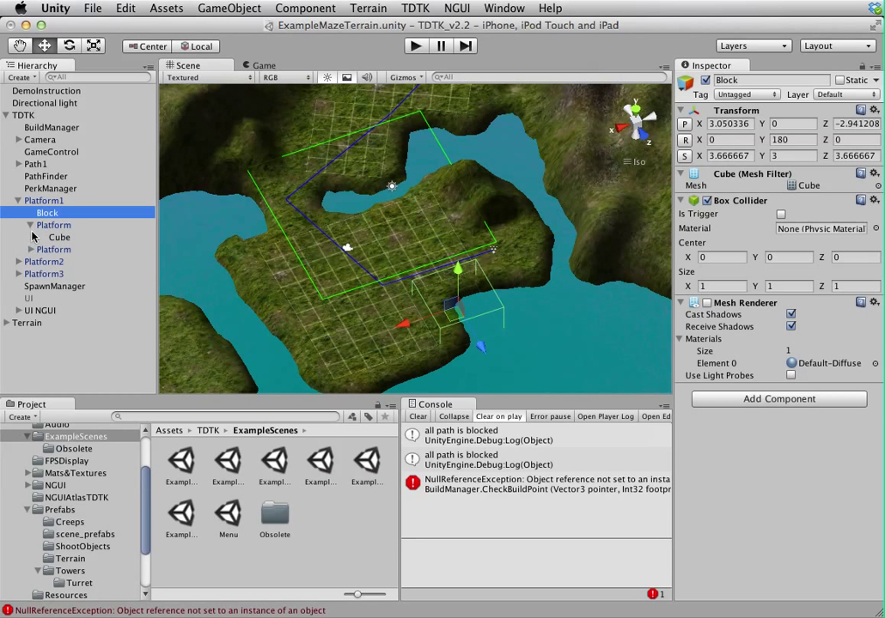
left_click(30, 250)
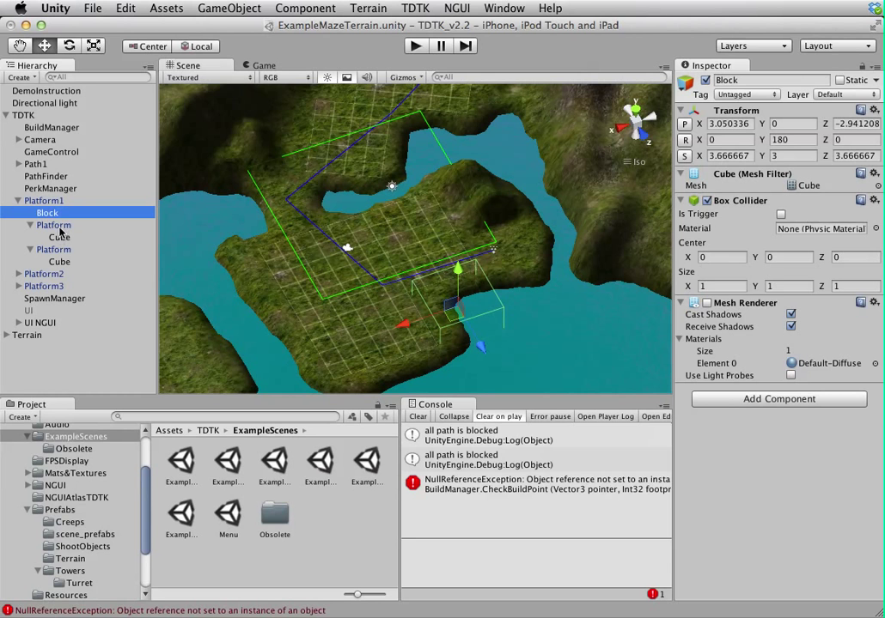
left_click(56, 226)
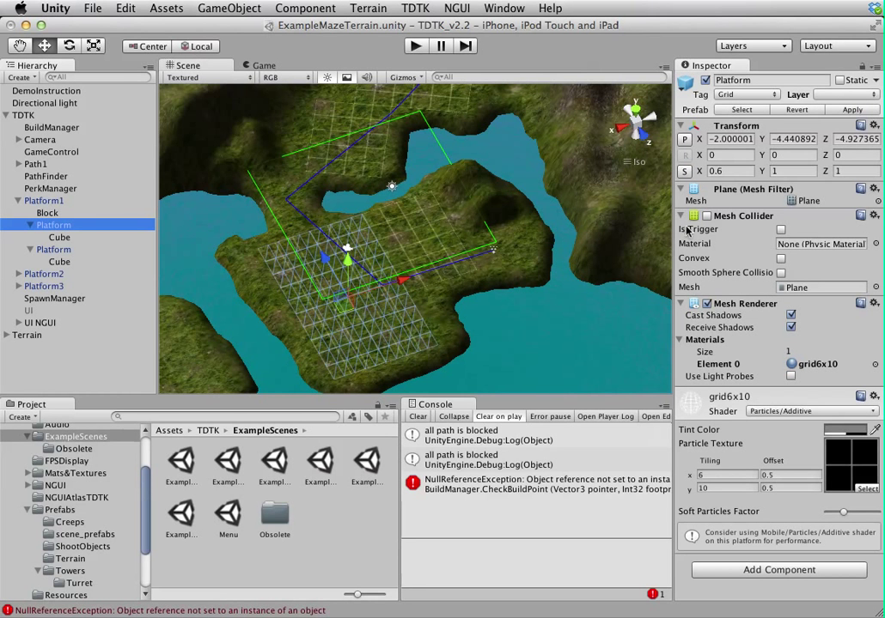
left_click(65, 239)
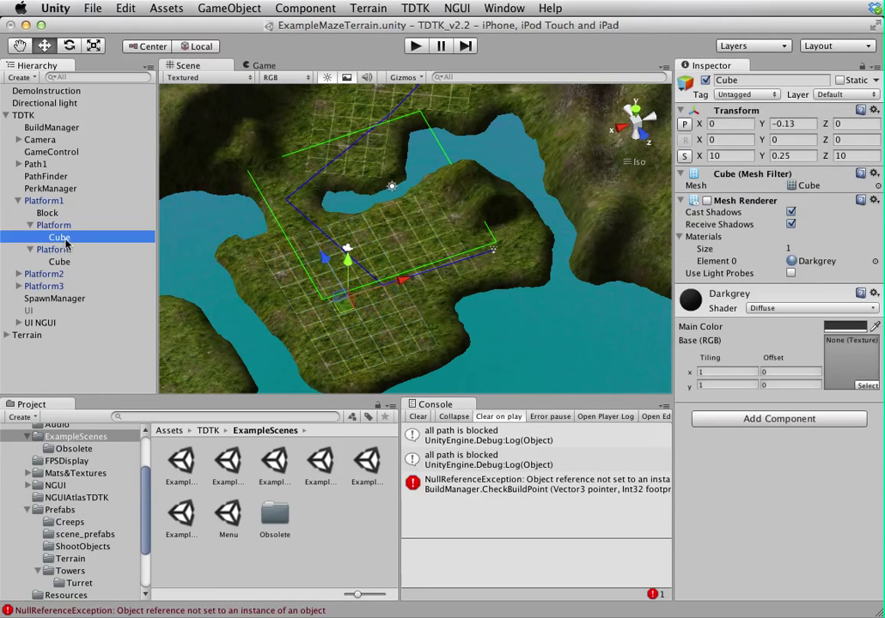
left_click(707, 201)
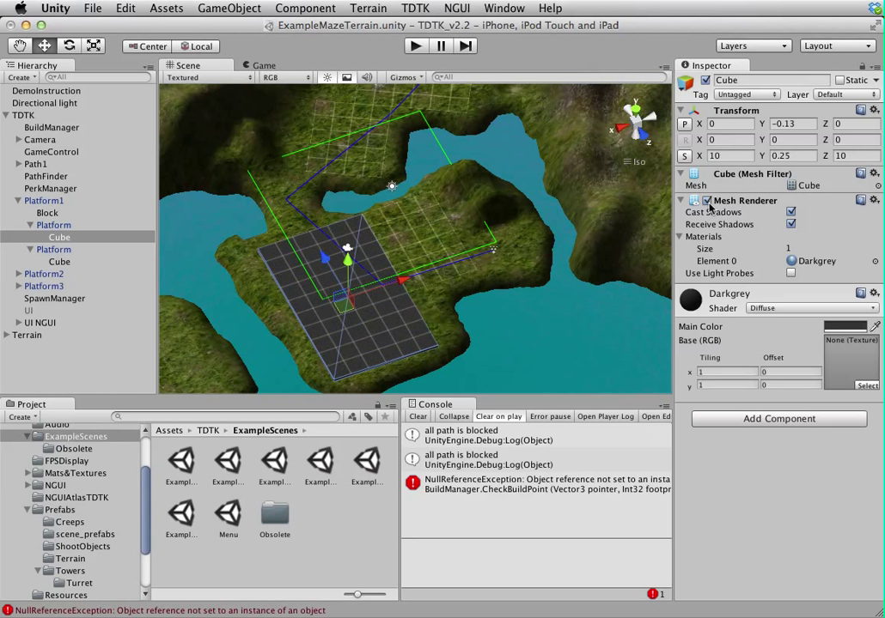
left_click(707, 201)
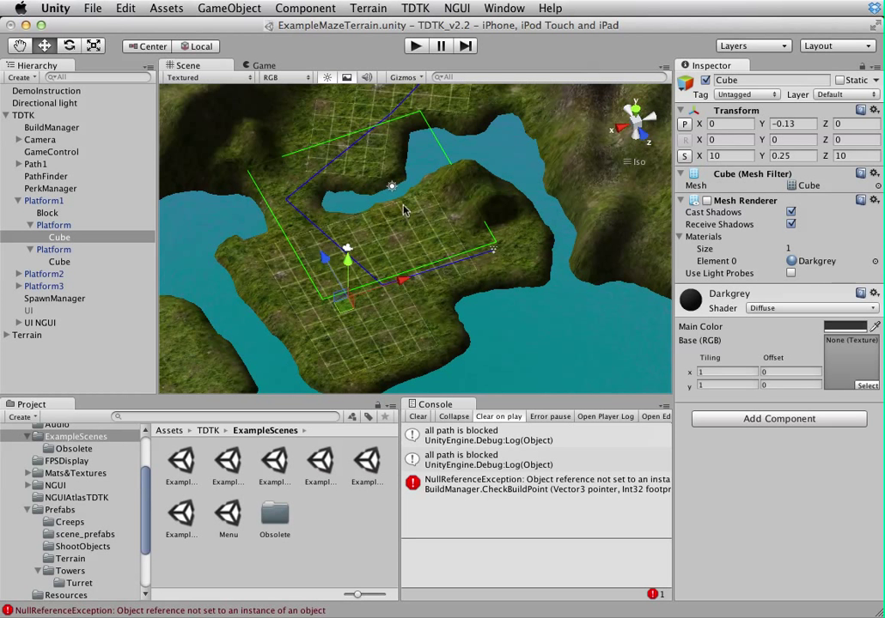
Select the second platform's Cube, then open ExampleLinearMultiPath, discarding the maze scene's changes.
left_click_drag(356, 209, 350, 212, "alt")
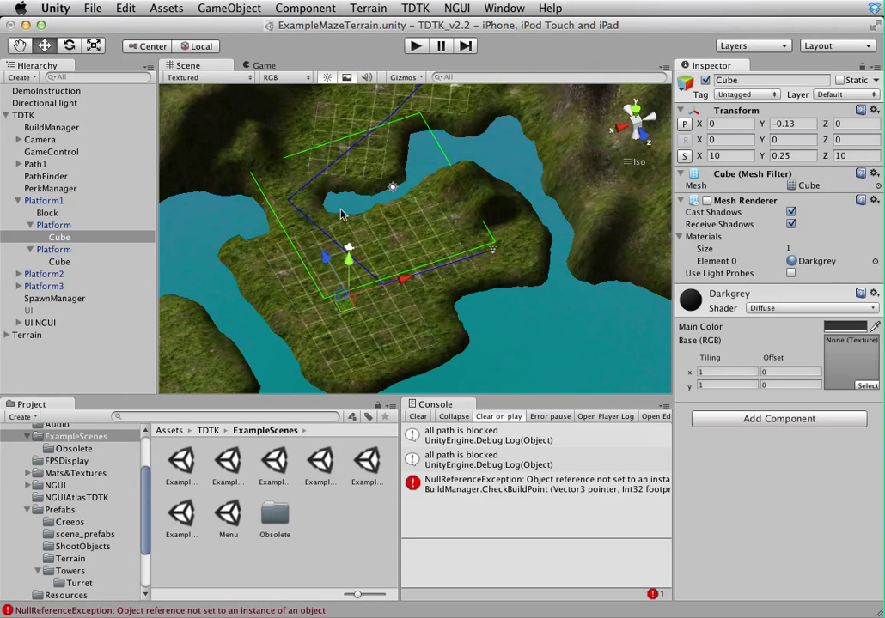
left_click(62, 262)
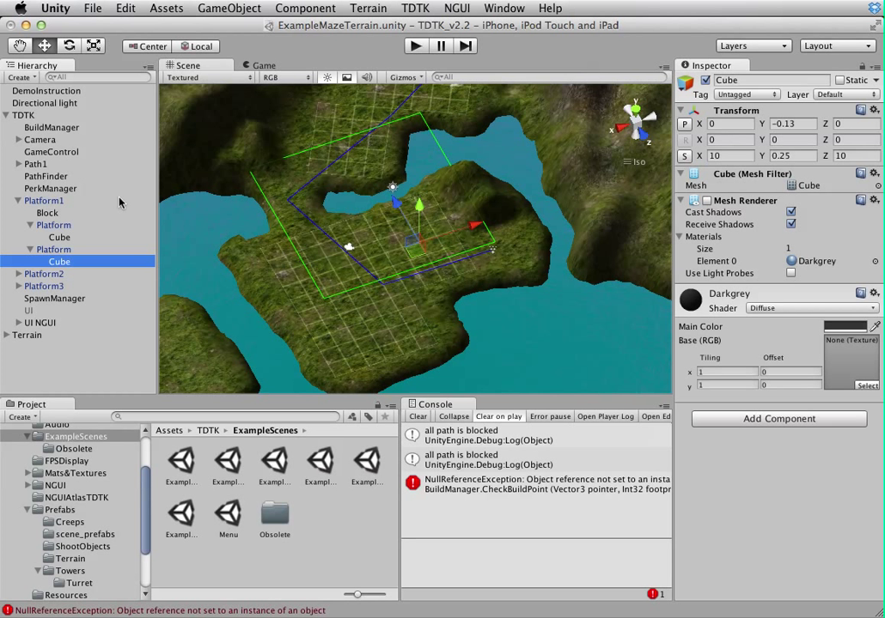
double_click(181, 464)
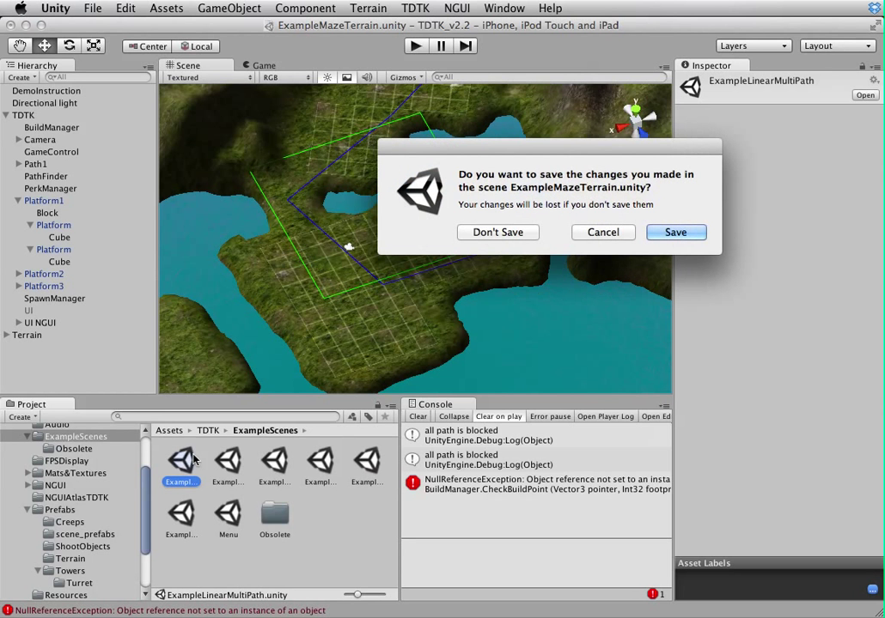
left_click(504, 233)
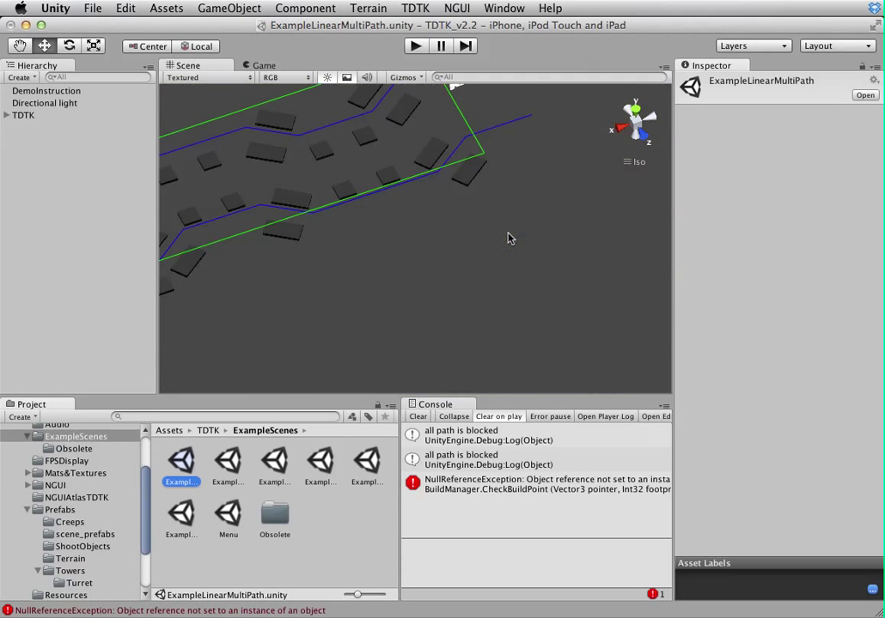
Frame the two paths in the Scene view and inspect BuildManager under TDTK.
middle_click_drag(347, 204, 467, 219)
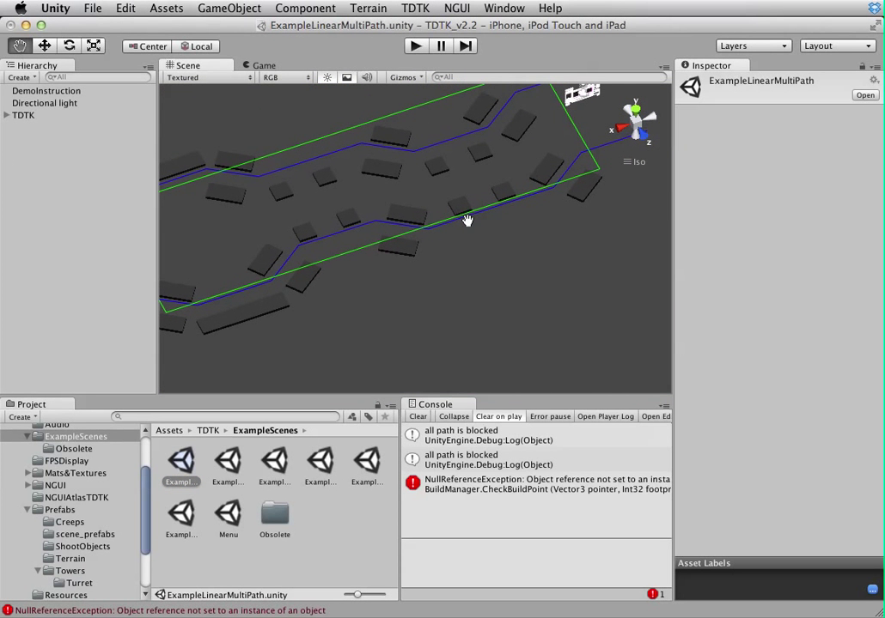
scroll(463, 221, "down", 3)
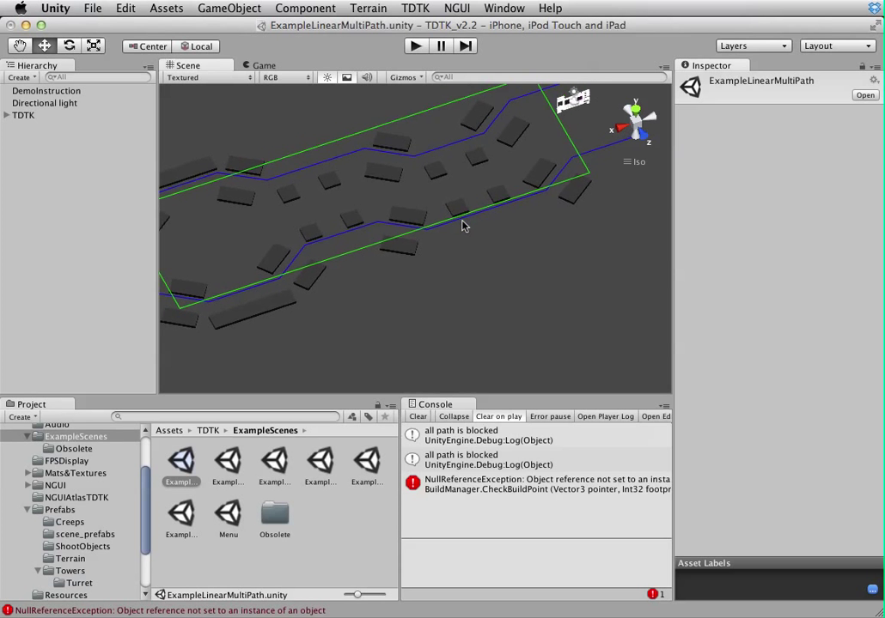
middle_click_drag(300, 237, 384, 276)
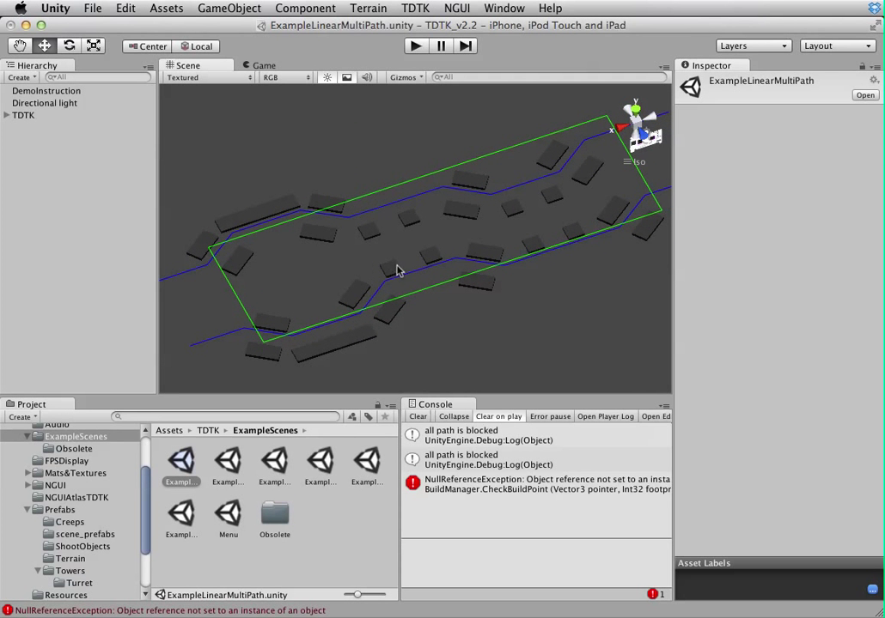
left_click(6, 115)
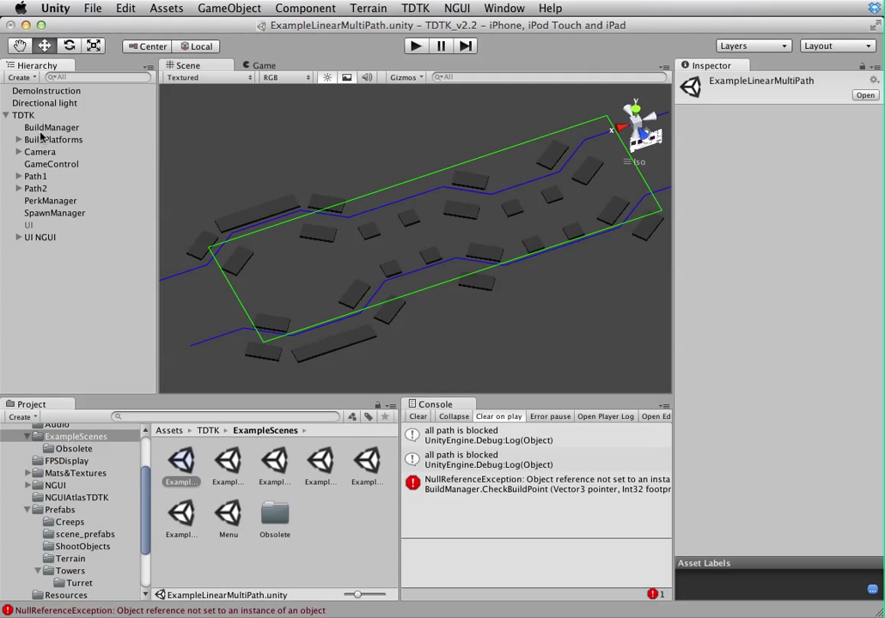
left_click(42, 128)
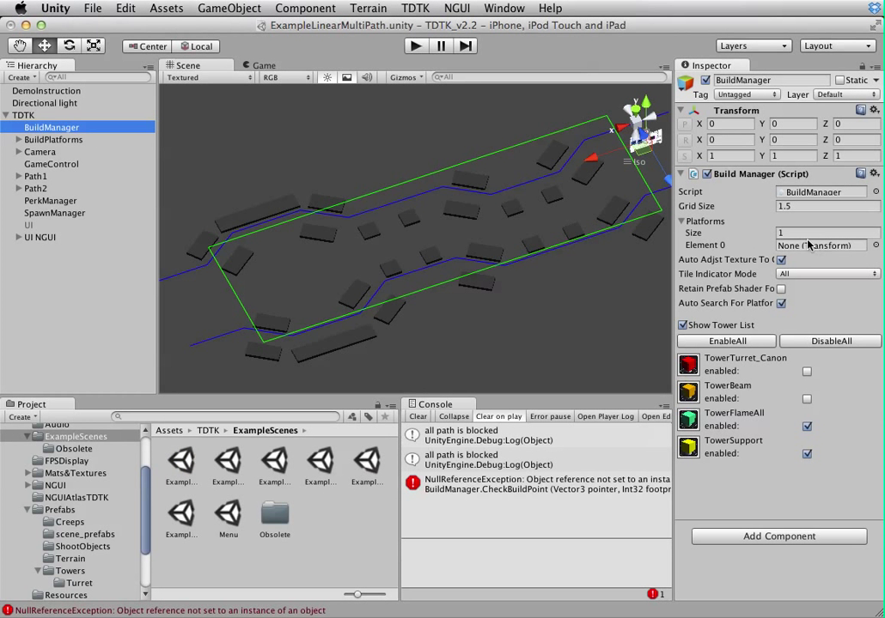
Set BuildManager's Platforms size to 0, toggle Auto Search For Platform, then run the game.
left_click(792, 233)
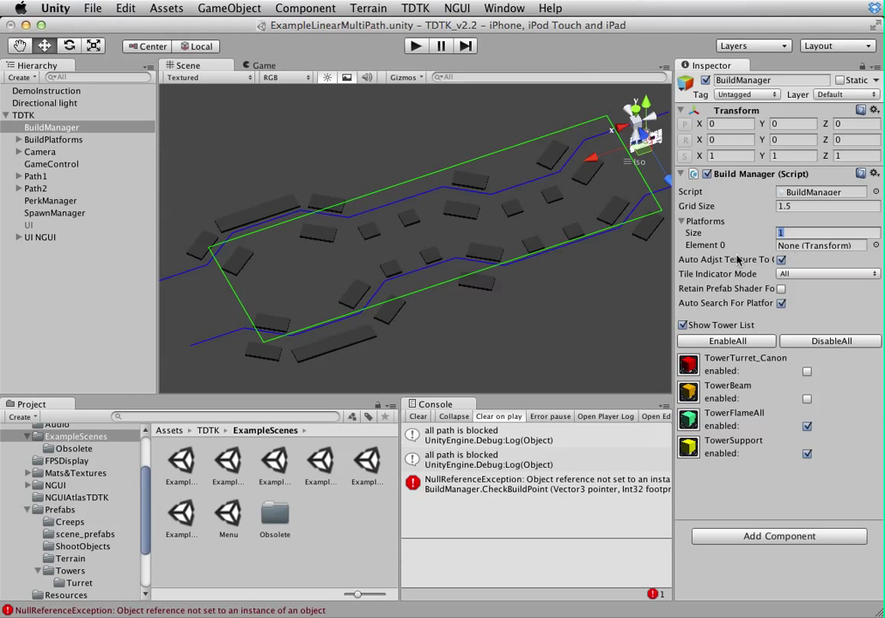
left_click(780, 303)
left_click(781, 304)
left_click(795, 237)
double_click(783, 234)
type("0")
key("Return")
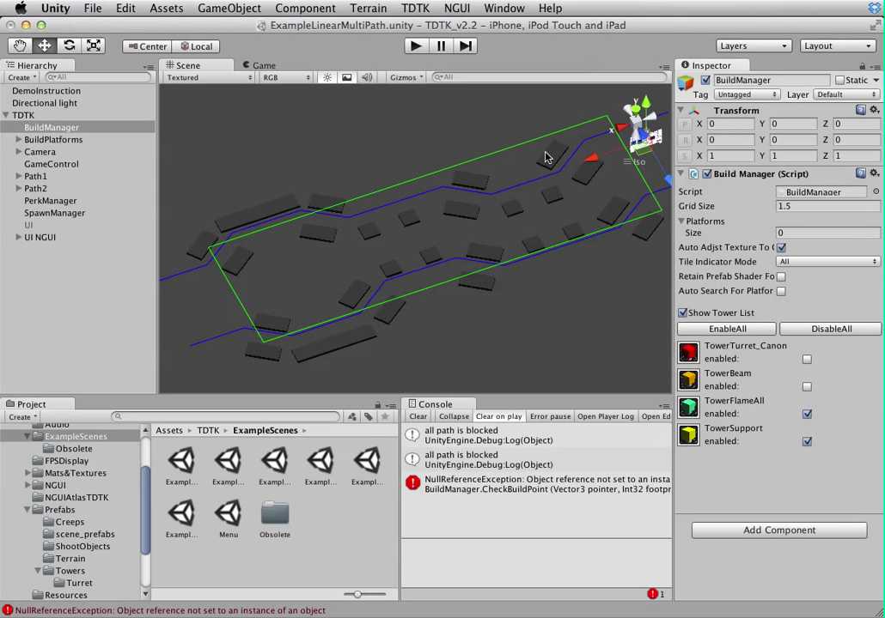
left_click(415, 45)
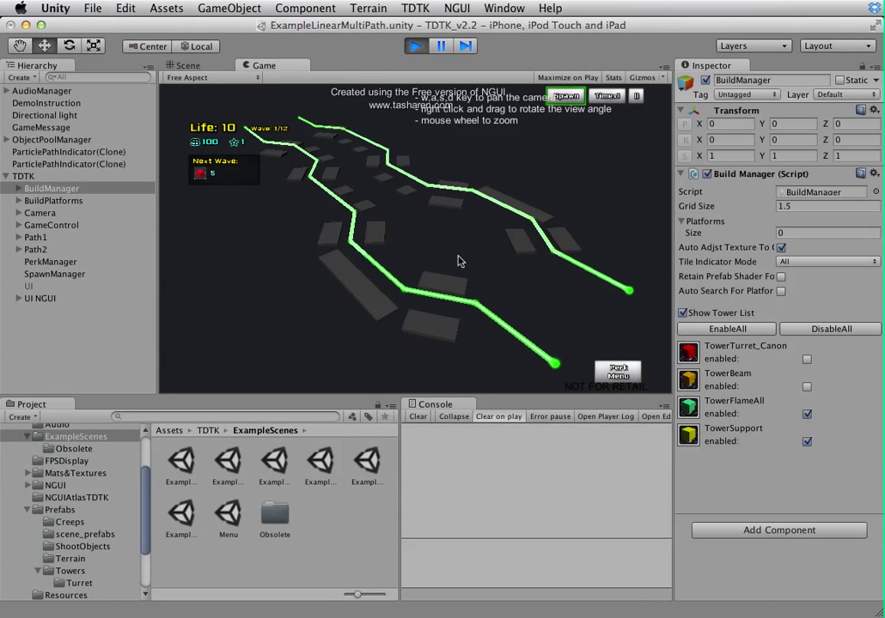
Click build spots in the running game to see the errors, then stop play.
left_click(340, 267)
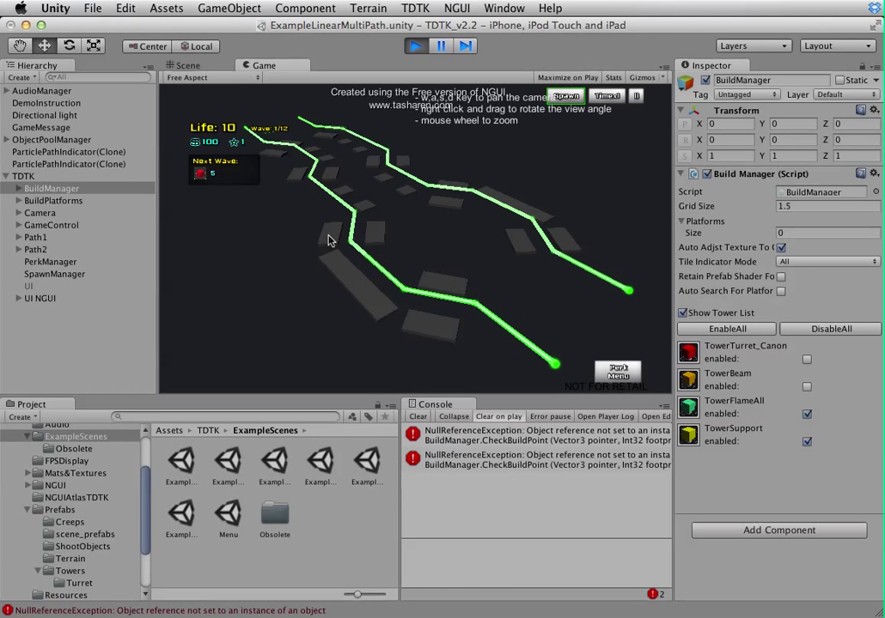
left_click(331, 232)
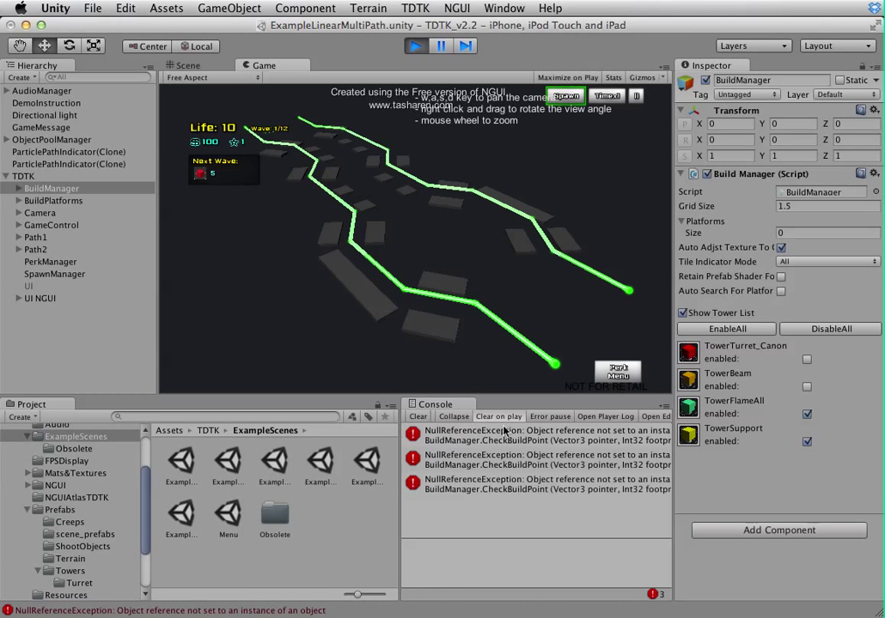
left_click(415, 46)
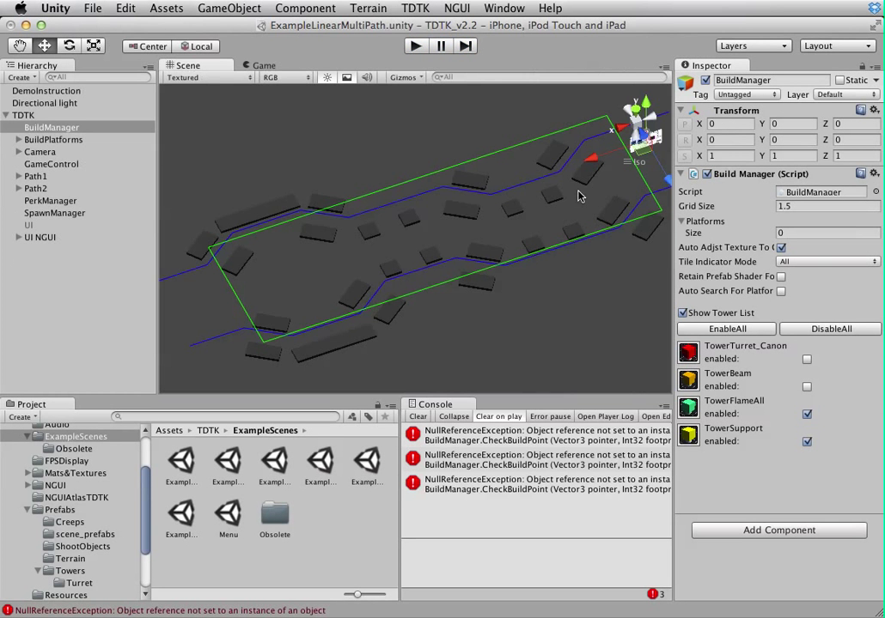
Enable Auto Search For Platform and test-run so the Platforms list fills with 26 entries.
left_click(780, 292)
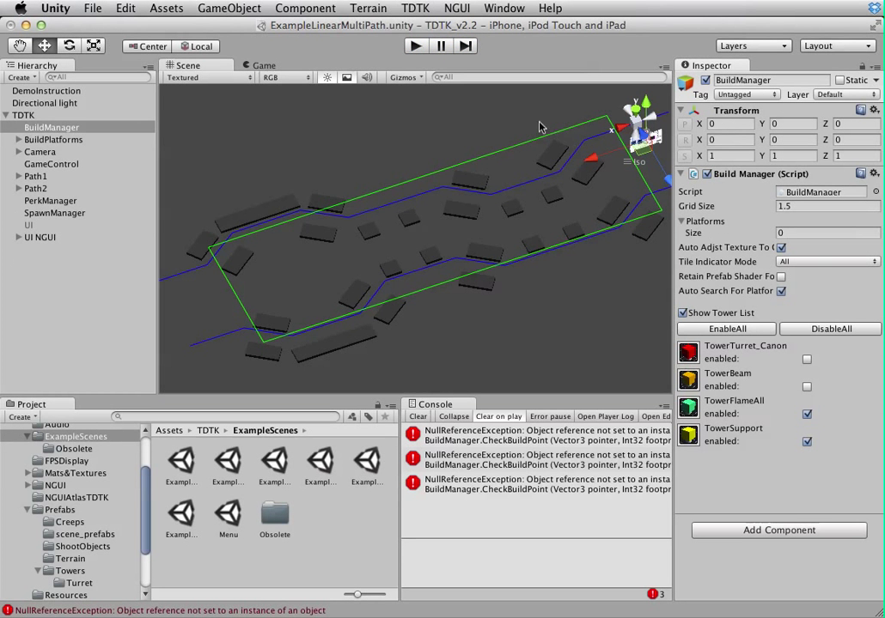
left_click(416, 46)
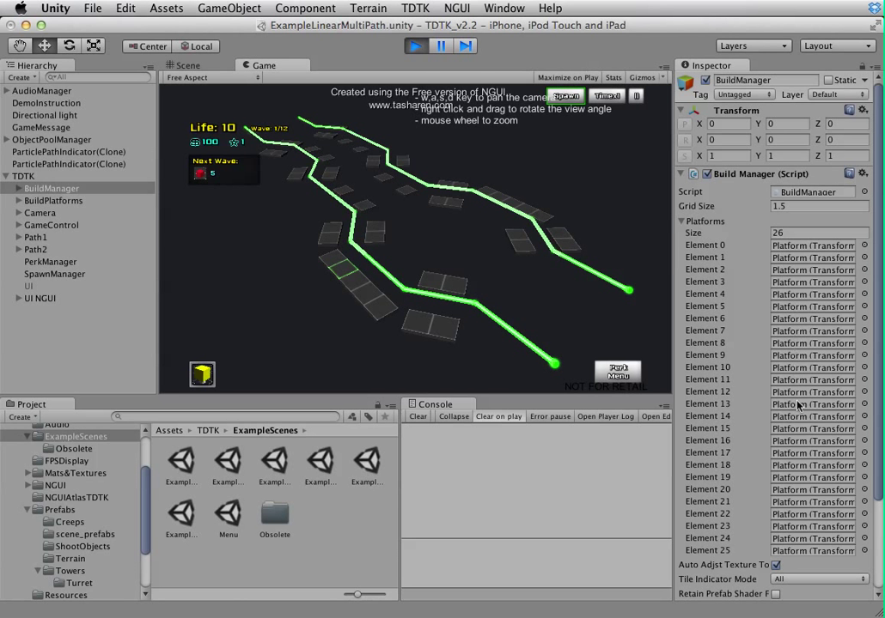
left_click(415, 47)
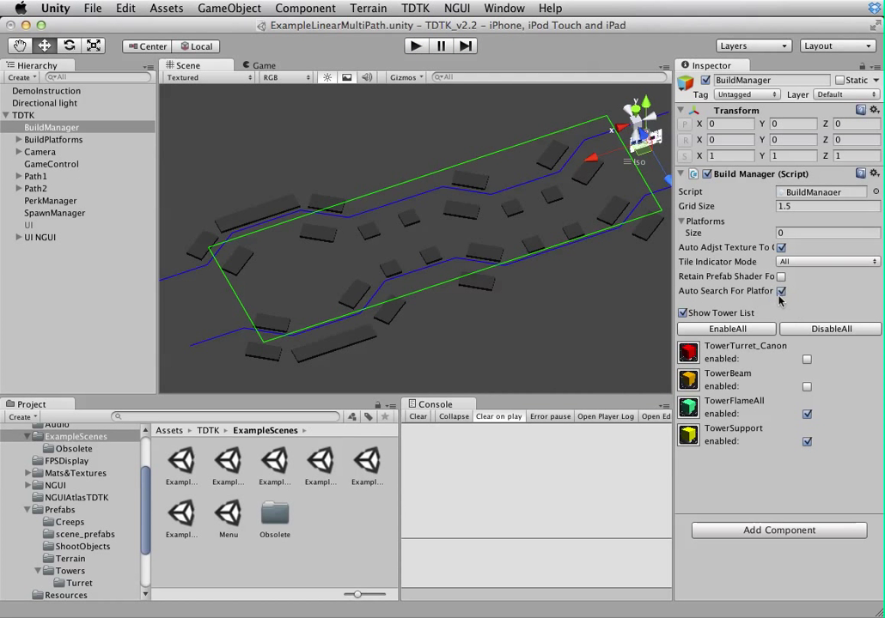
Open the layer editor from a platform's Layer menu and name User Layers 31 and 30.
left_click(464, 212)
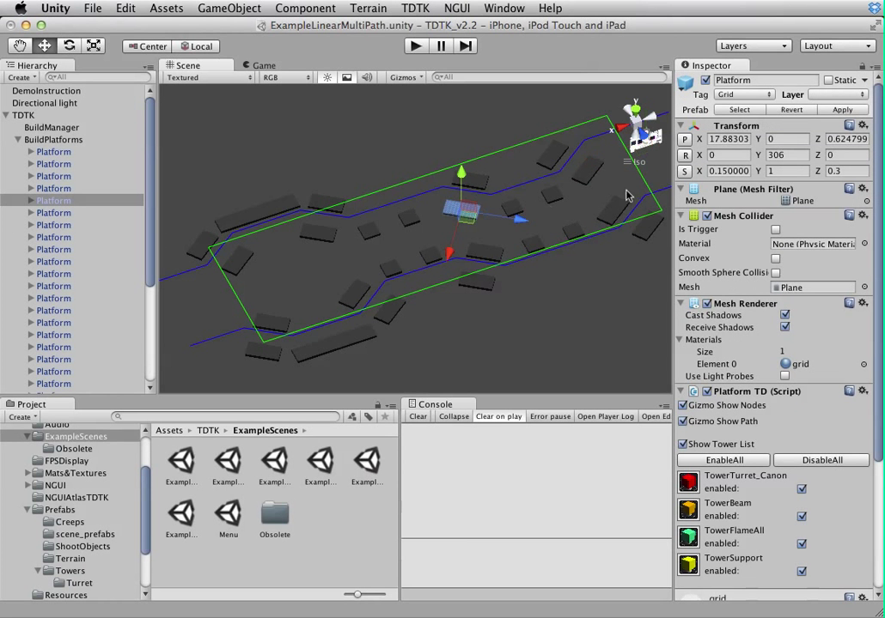
left_click(850, 94)
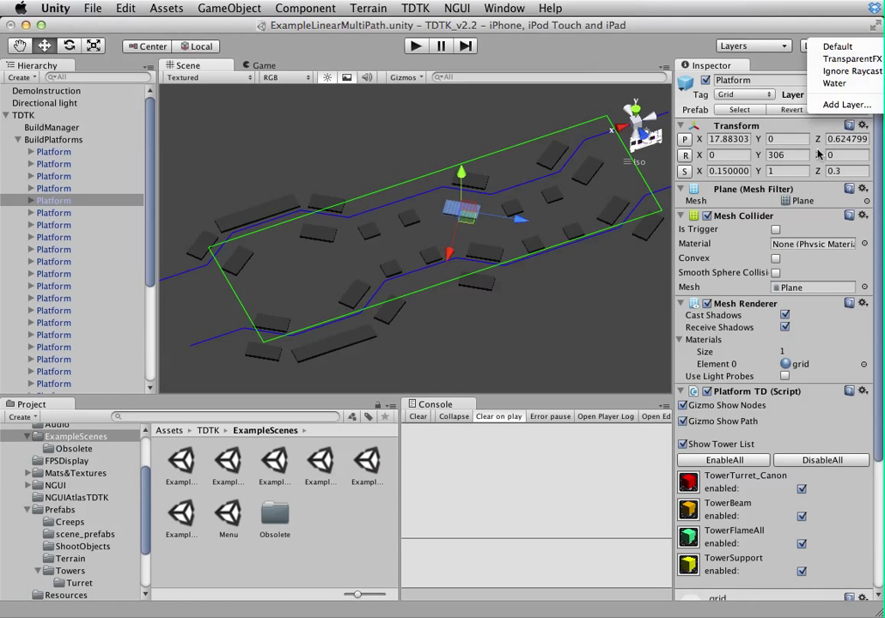
left_click(846, 104)
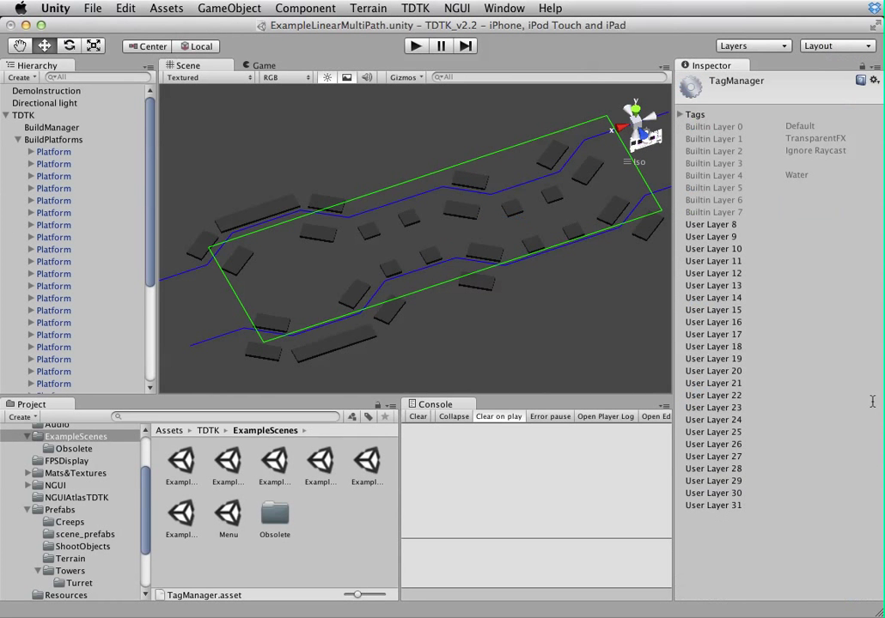
left_click(809, 505)
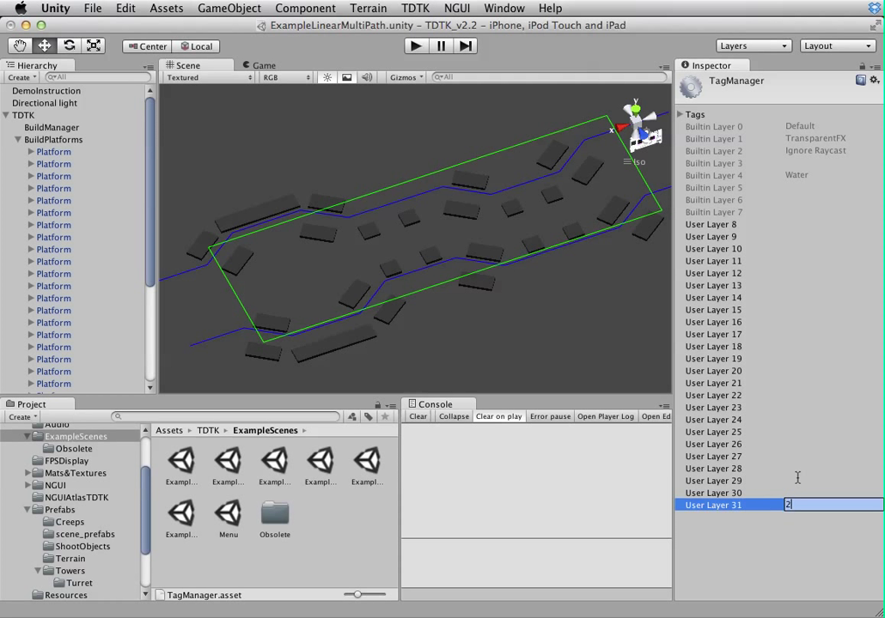
left_click(800, 492)
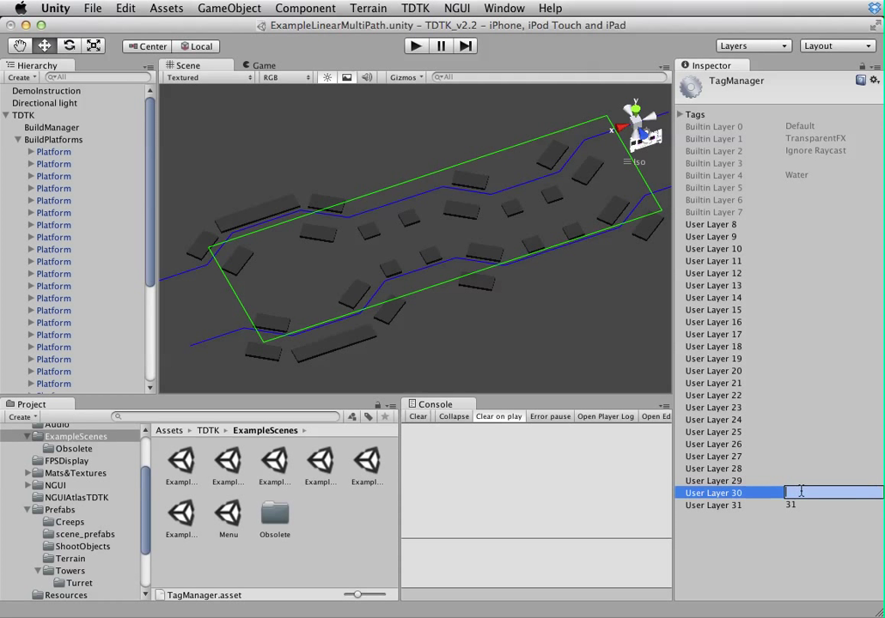
left_click(805, 480)
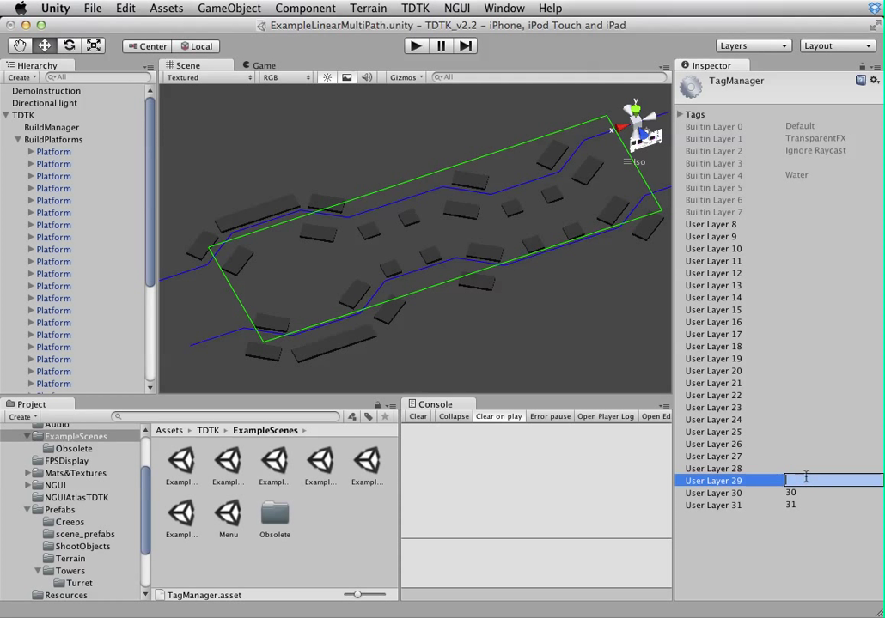
Name User Layers 29 down to 26 by number, then collapse BuildPlatforms and select GameControl.
type("29")
left_click(795, 468)
type("28")
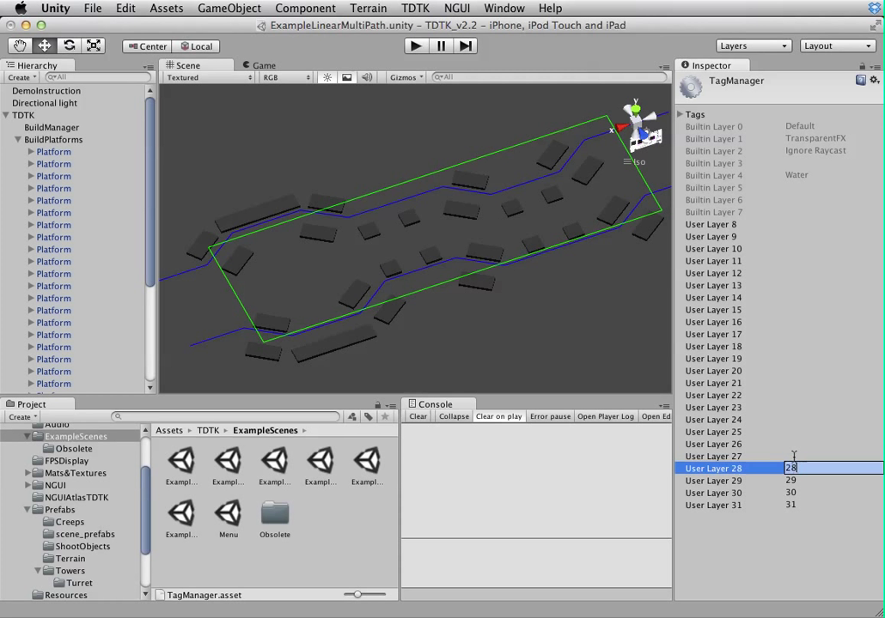
left_click(793, 457)
type("27")
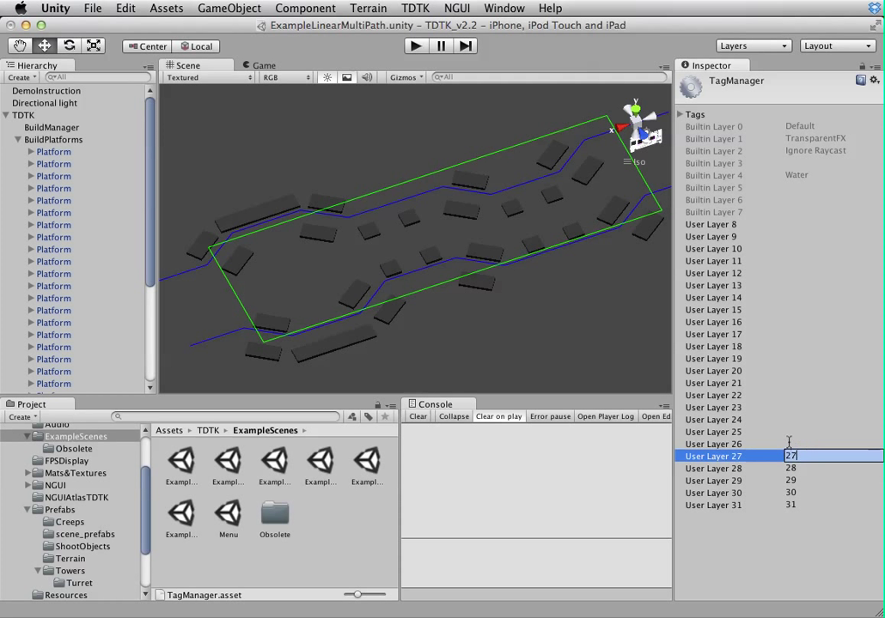
left_click(787, 443)
key("Return")
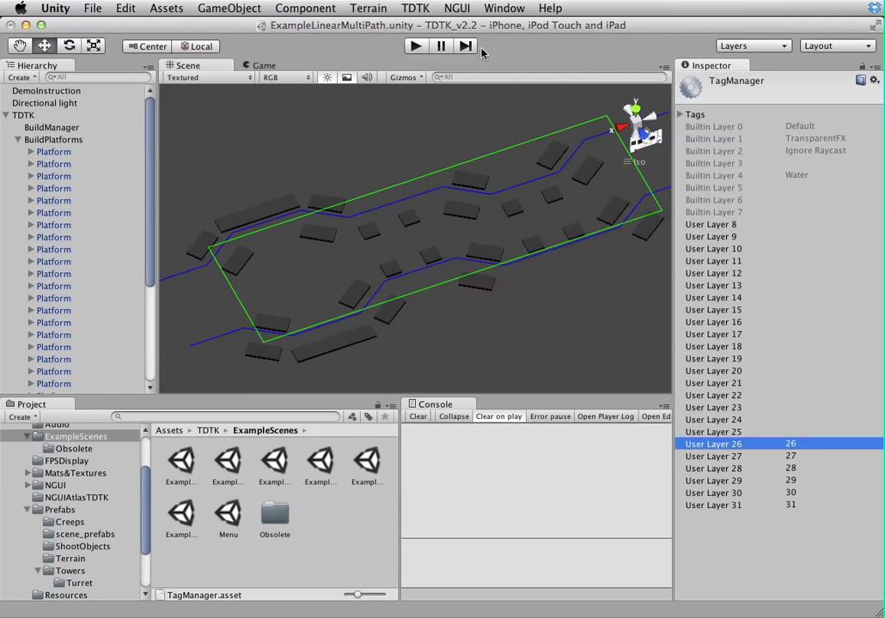
left_click(18, 140)
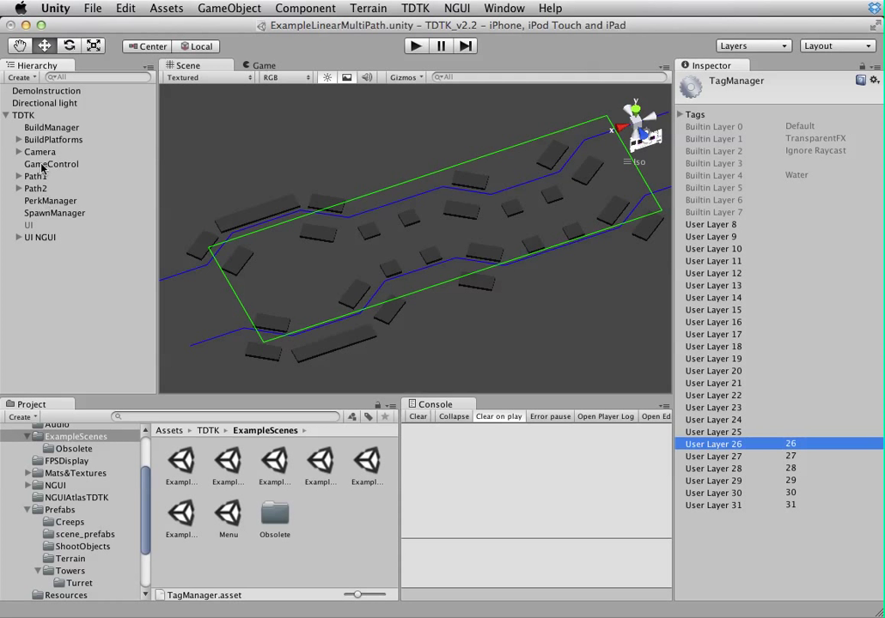
left_click(42, 165)
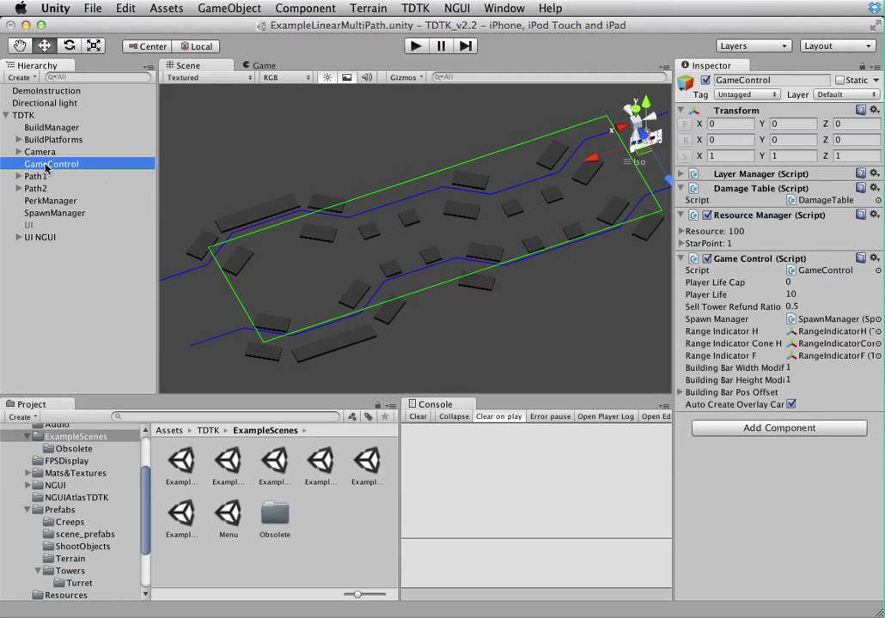
Expand GameControl's Layer Manager, keep Platform Layer at 28, then select a platform.
left_click(681, 175)
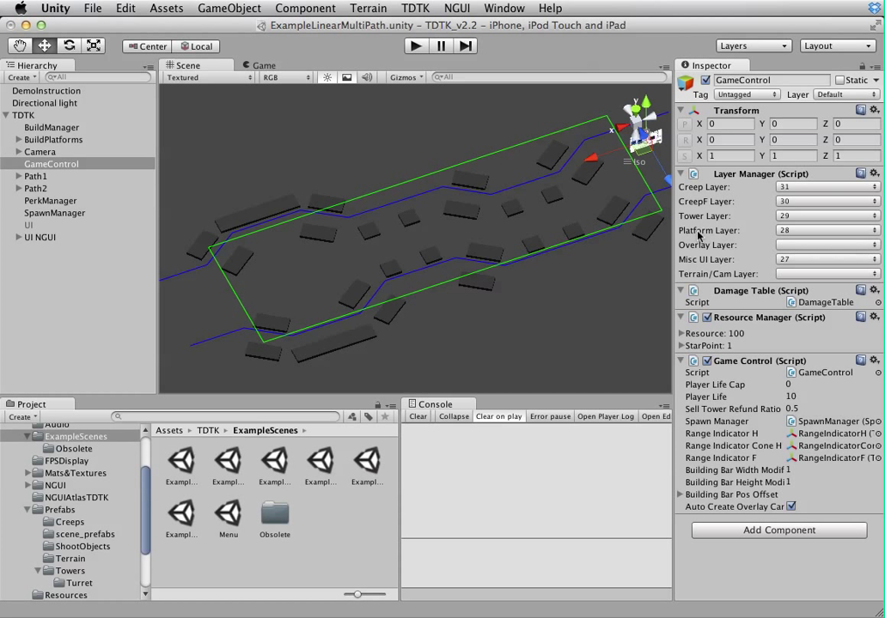
left_click(798, 230)
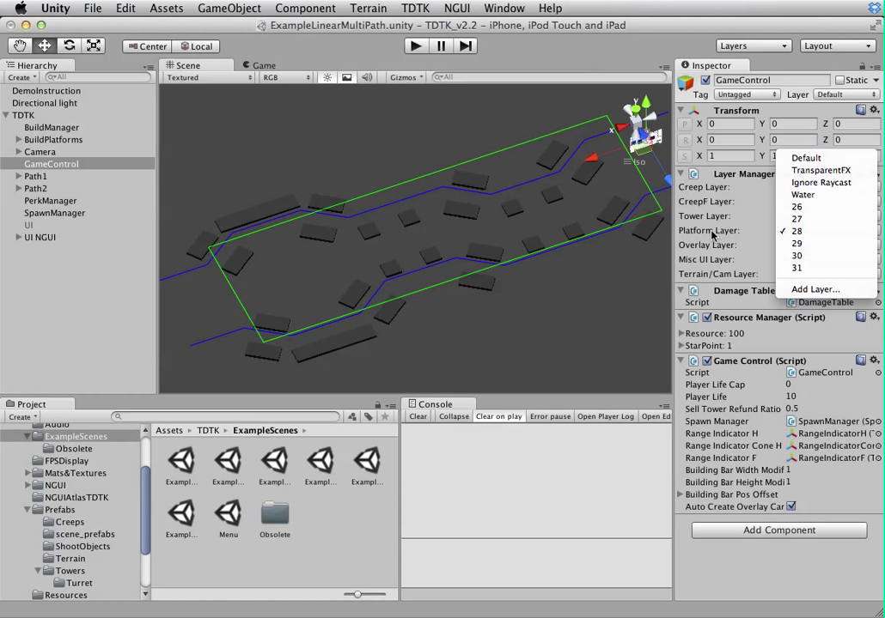
left_click(765, 232)
left_click(783, 231)
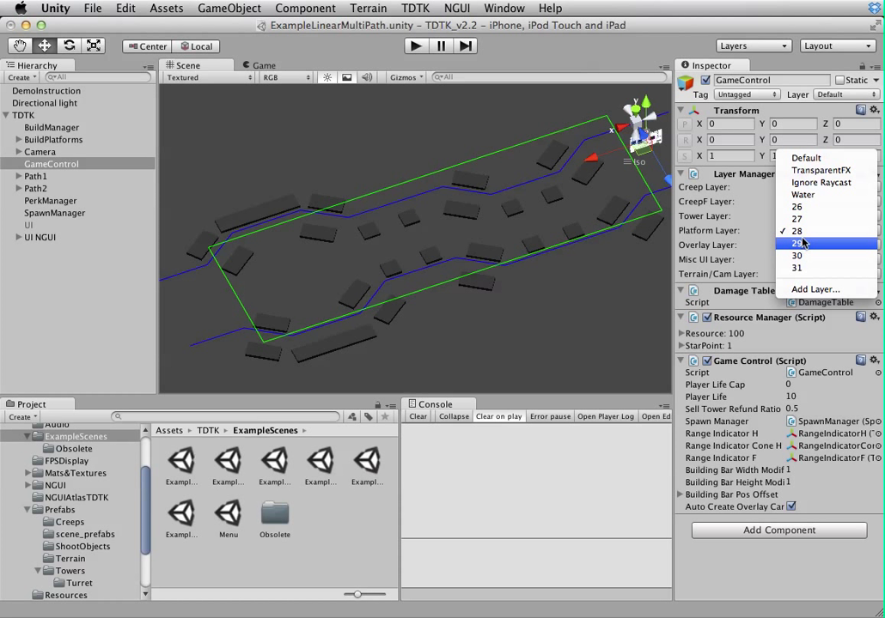
left_click(798, 231)
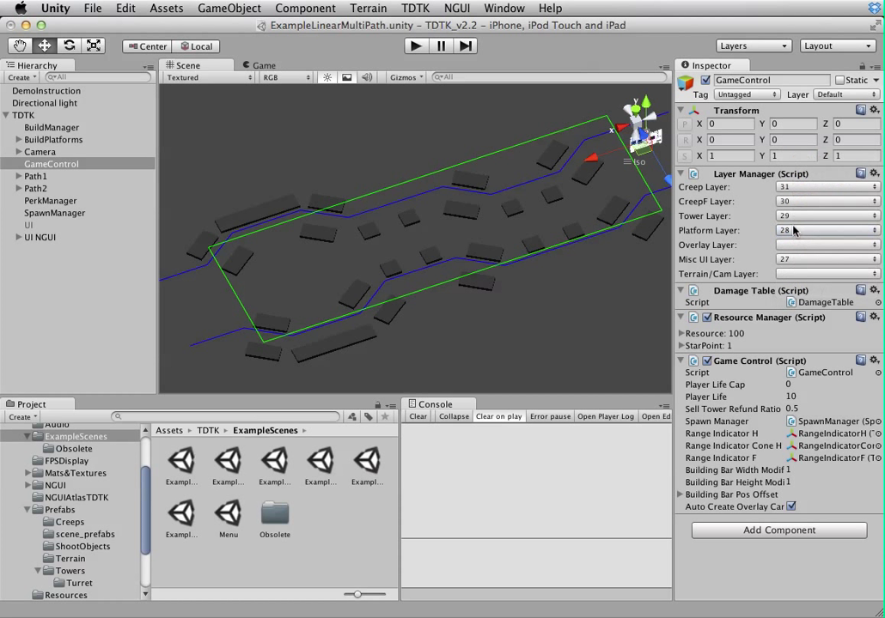
left_click(473, 183)
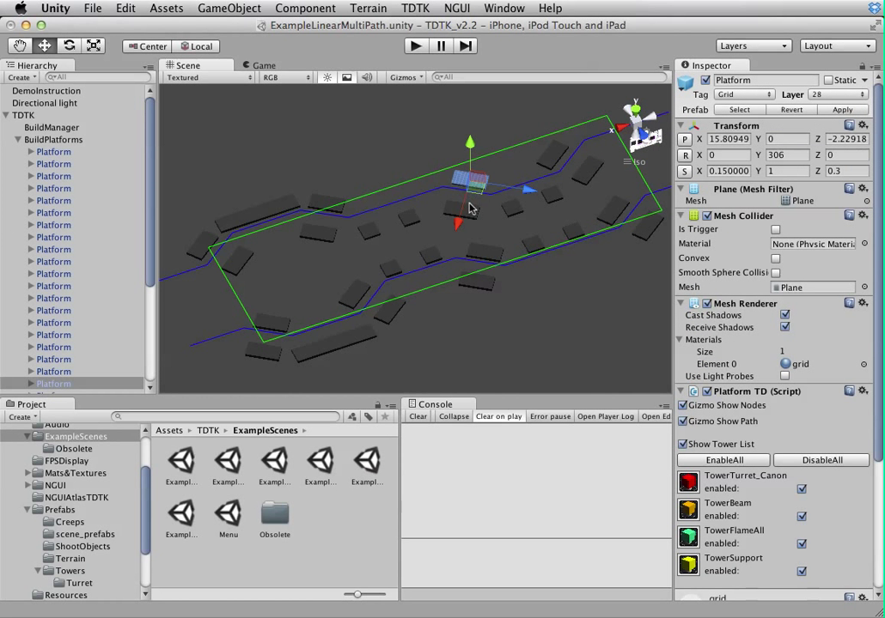
Select every Platform object and move them, children included, to the Default layer.
left_click(53, 152)
scroll(86, 301, "down", 3)
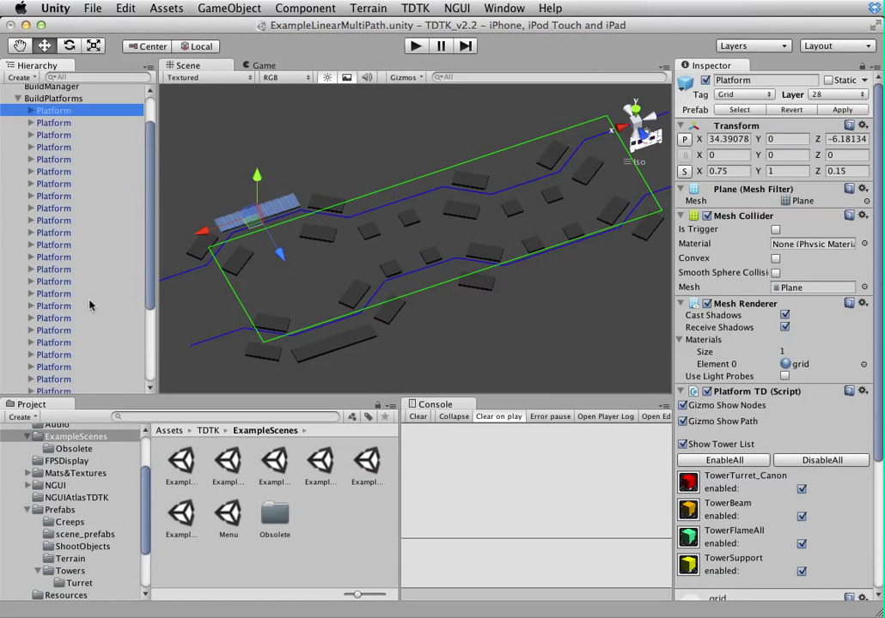
left_click(77, 377, "shift")
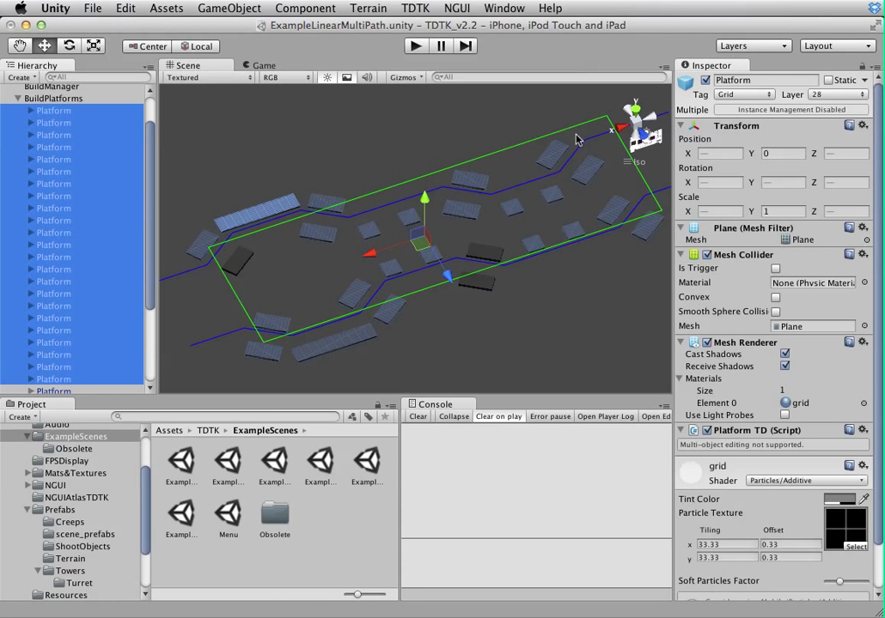
left_click(830, 96)
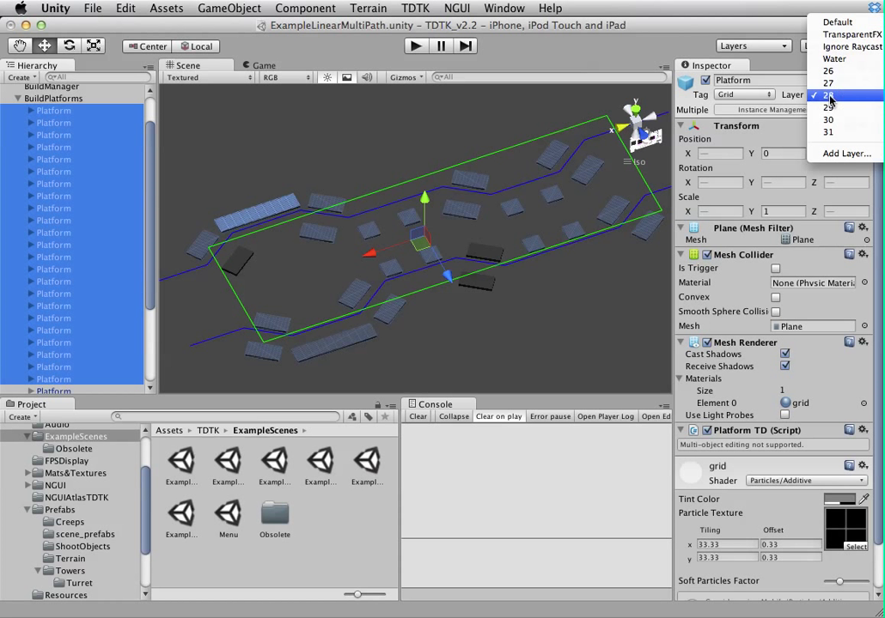
left_click(826, 23)
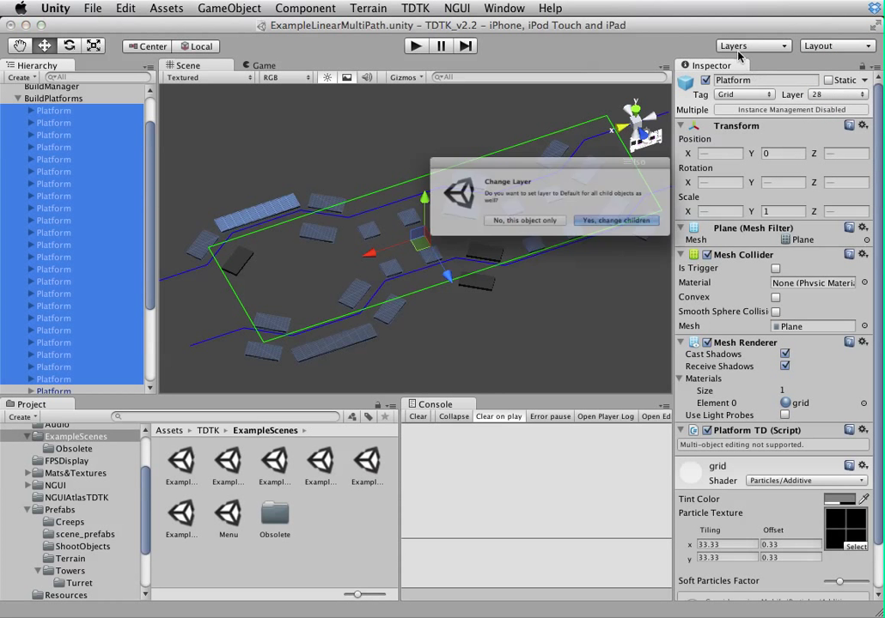
left_click(599, 232)
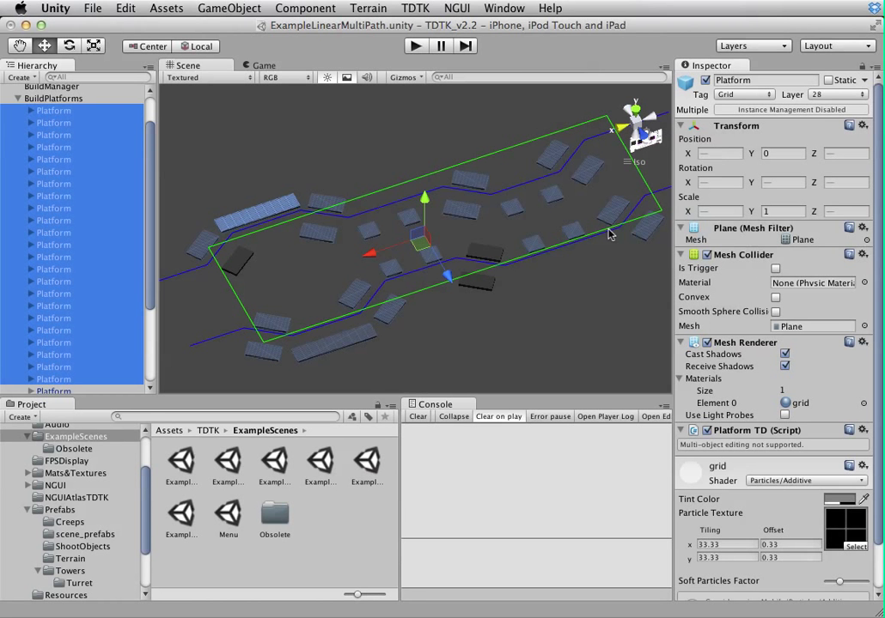
Test-run the scene and click a platform, logging two NullReferenceExceptions.
left_click(415, 47)
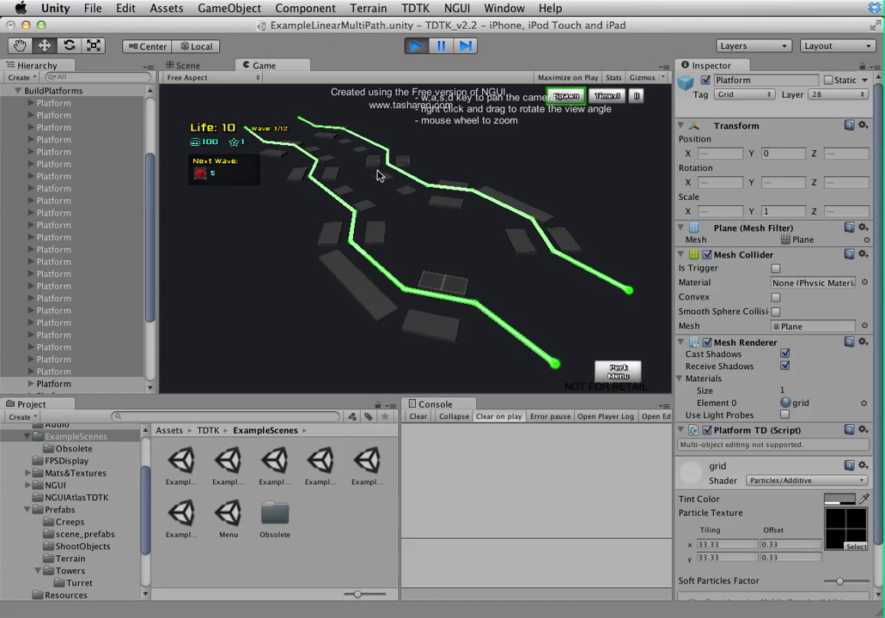
left_click(378, 241)
left_click(375, 246)
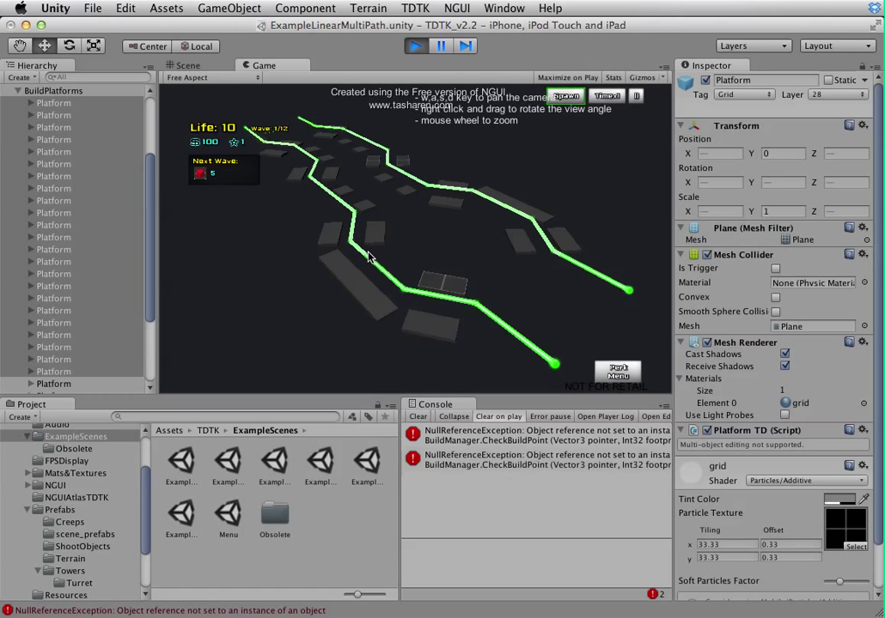
left_click(415, 46)
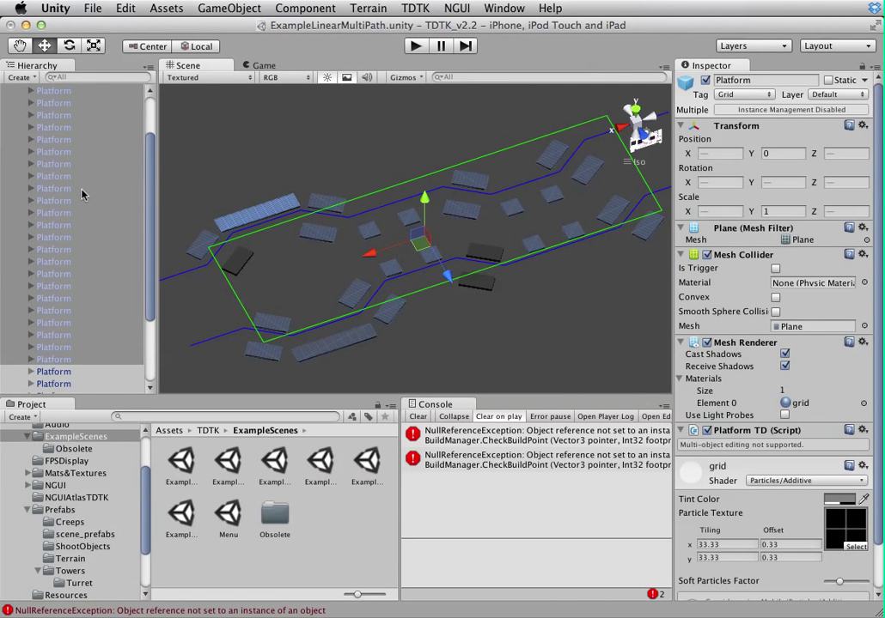
Set the selected platforms' Layer back to 28.
scroll(82, 194, "up", 5)
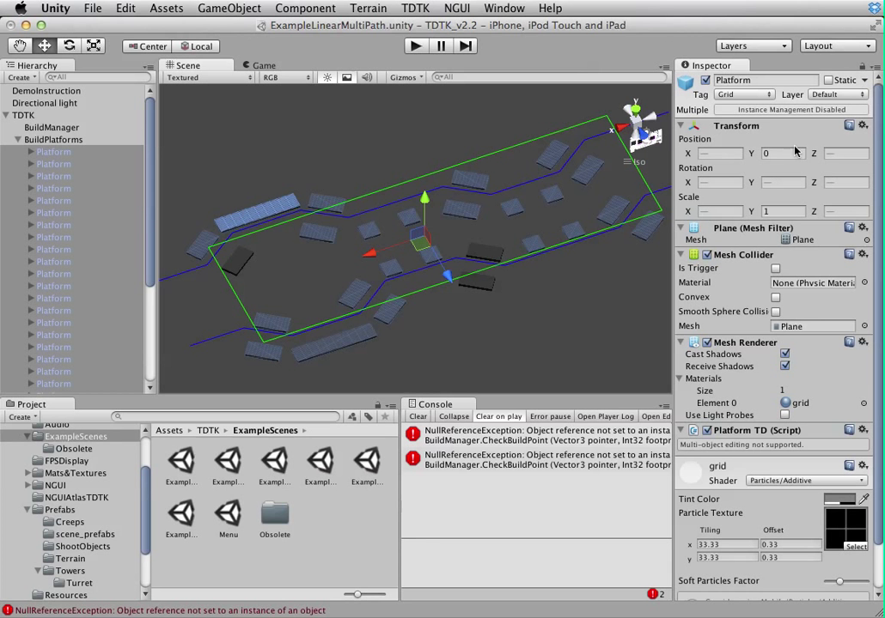
left_click(821, 95)
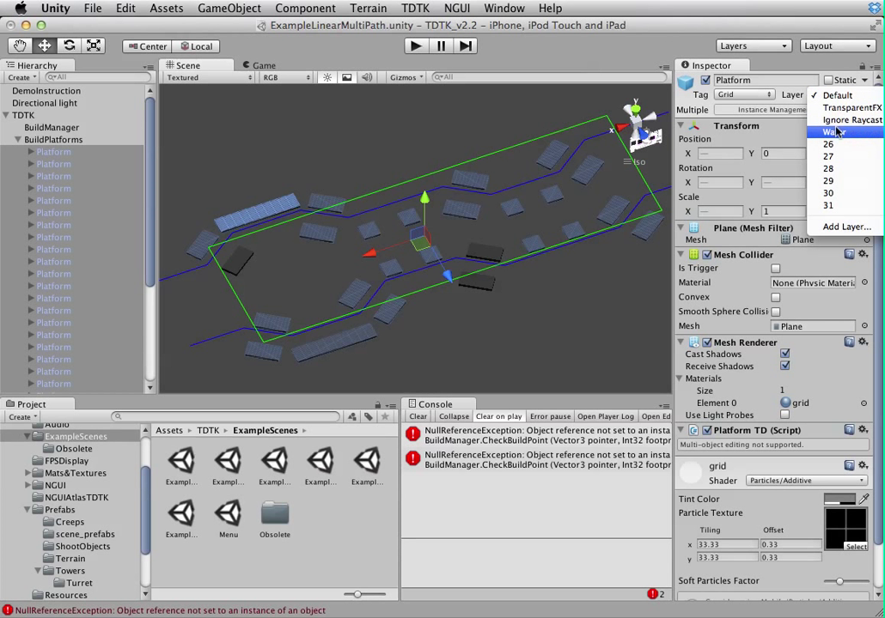
left_click(827, 168)
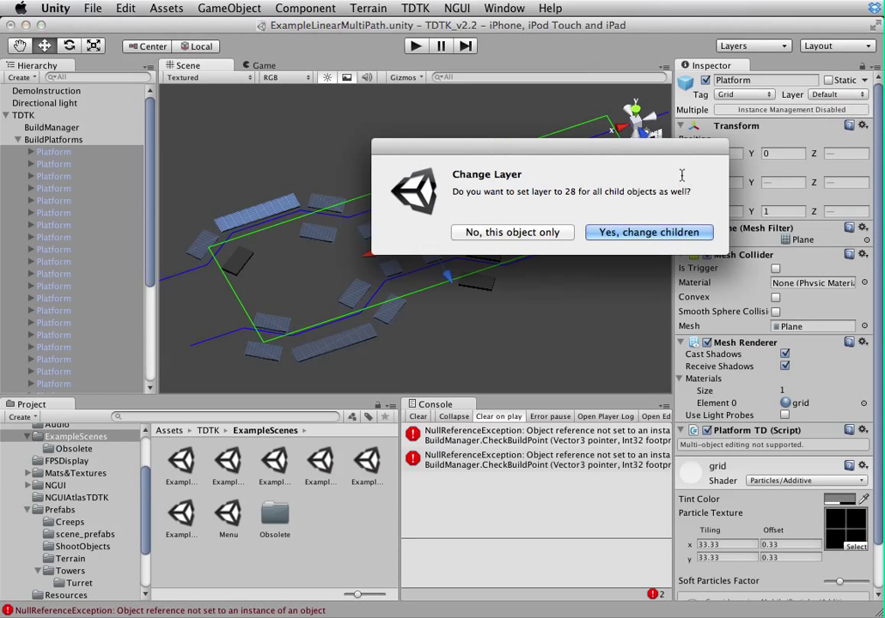
Apply layer 28 to the platforms' children and review BuildManager's settings.
left_click(658, 233)
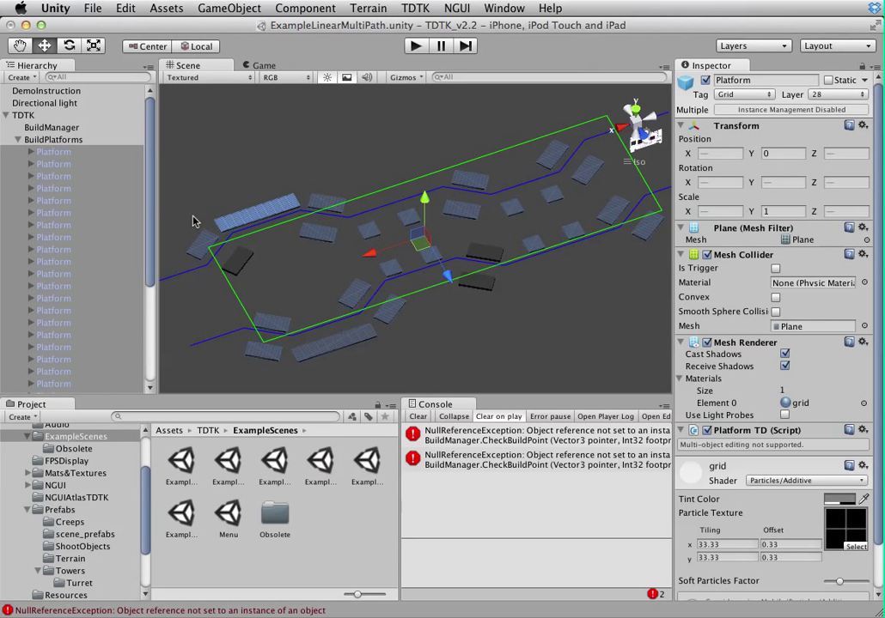
left_click(57, 129)
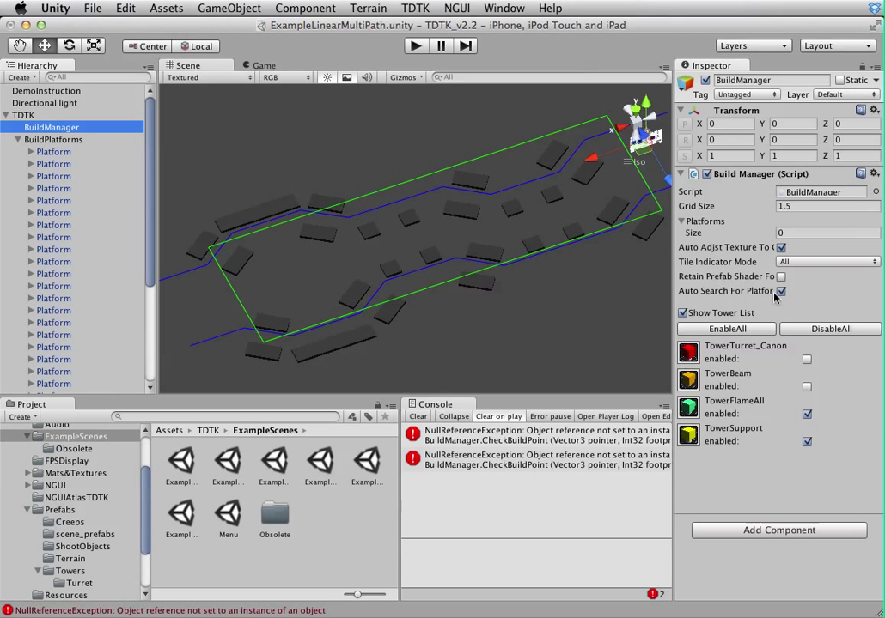
left_click(780, 292)
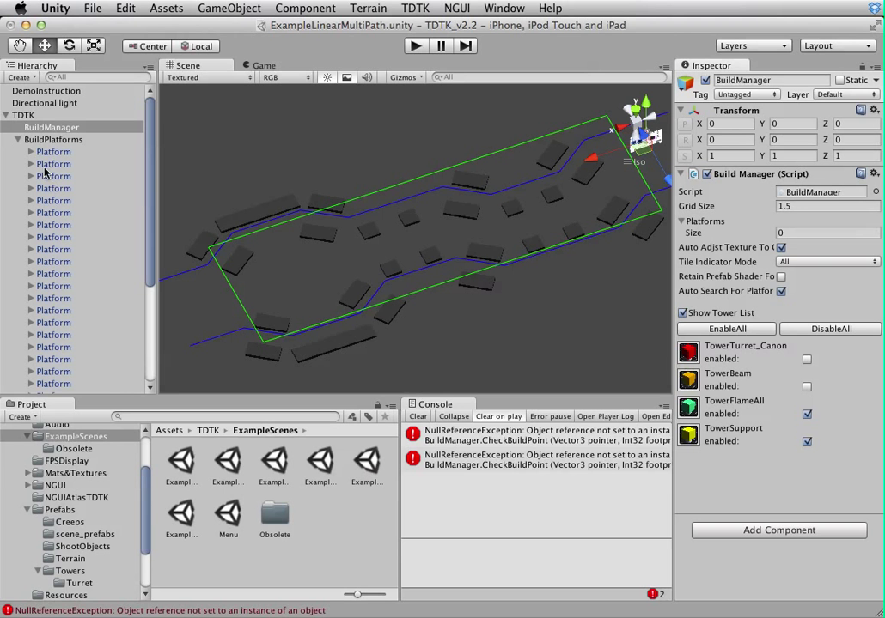
left_click(19, 140)
left_click(47, 139)
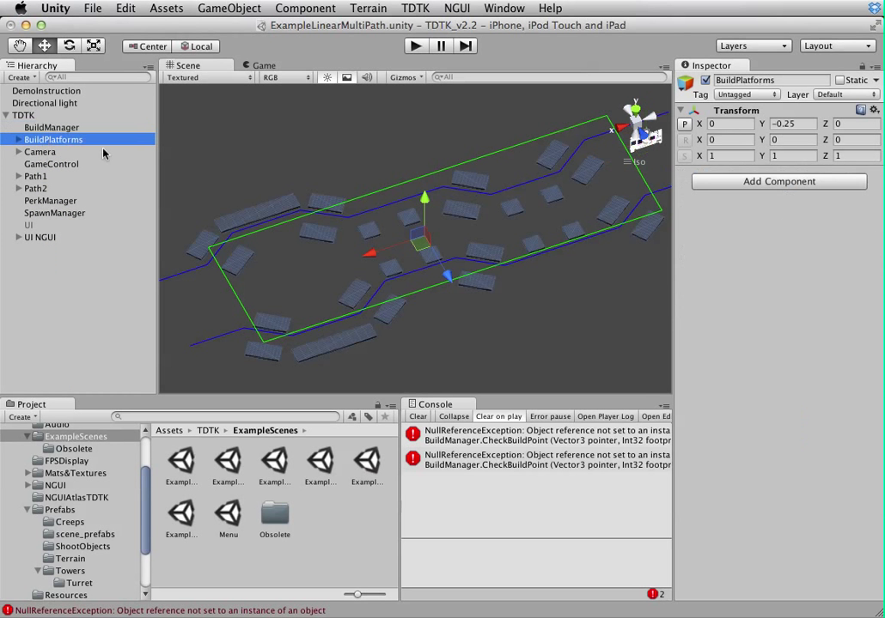
Limit the long left-end platform to TowerTurret_Canon and TowerBeam, disabling TowerFlameAll and TowerSupport.
left_click(270, 209)
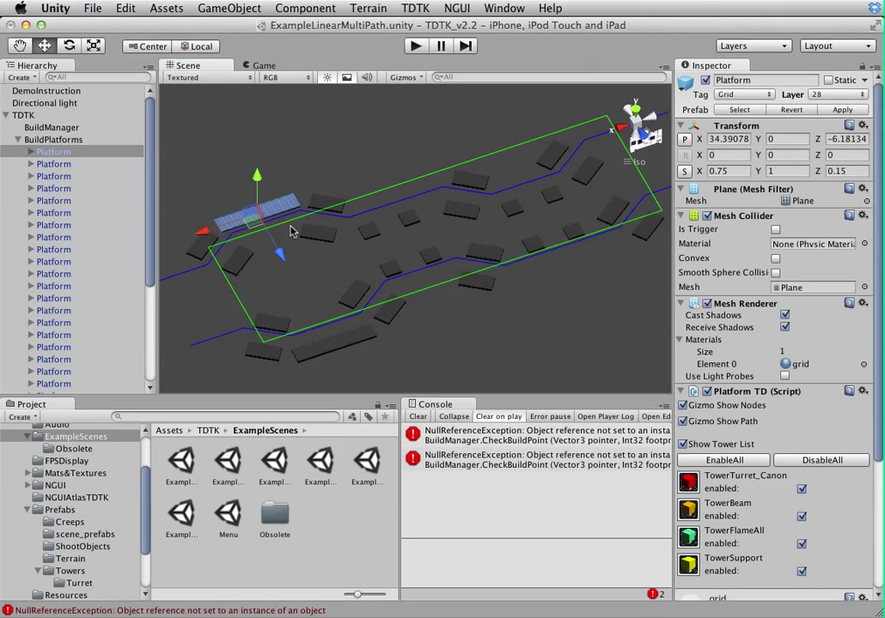
scroll(719, 410, "down", 4)
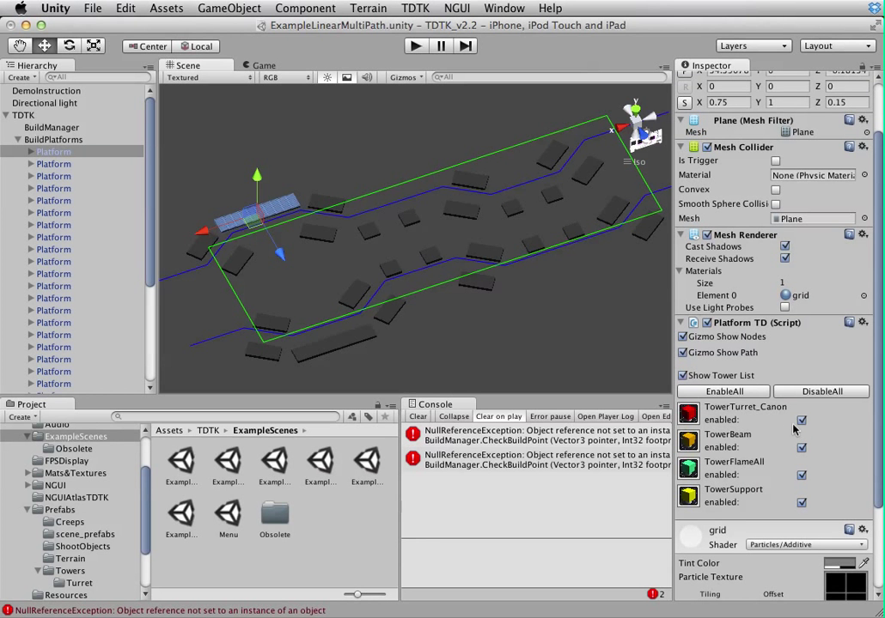
left_click(801, 420)
left_click(801, 447)
left_click(801, 422)
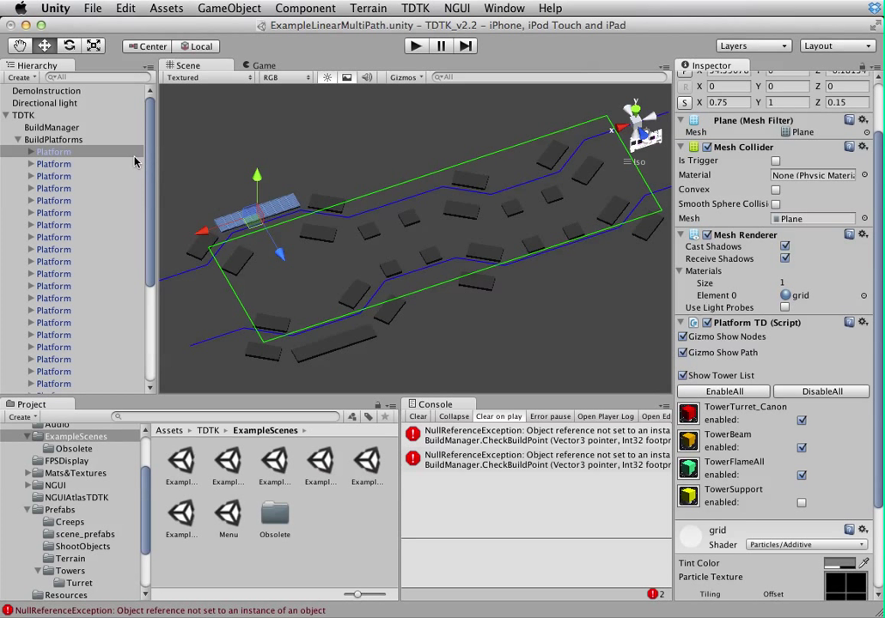
left_click(51, 128)
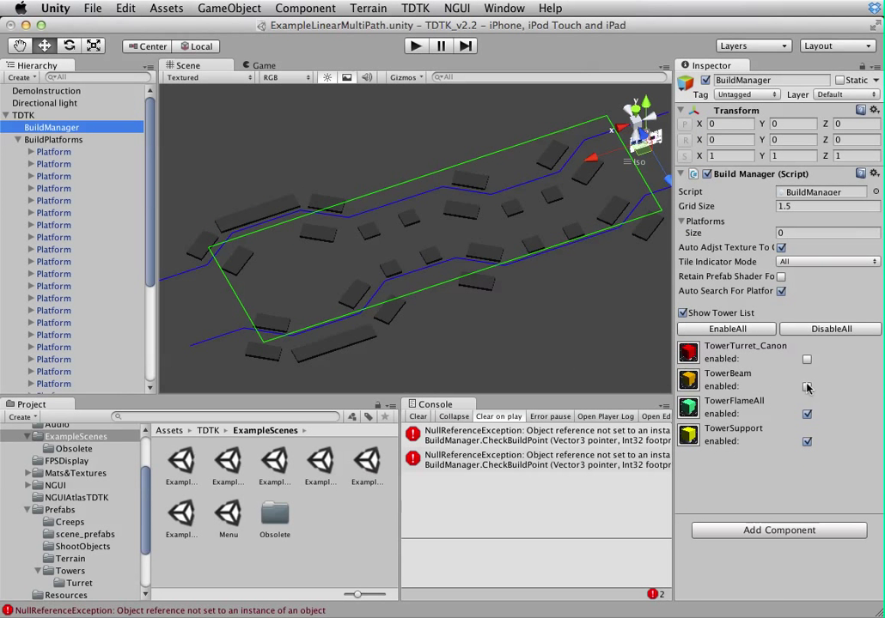
left_click(237, 205)
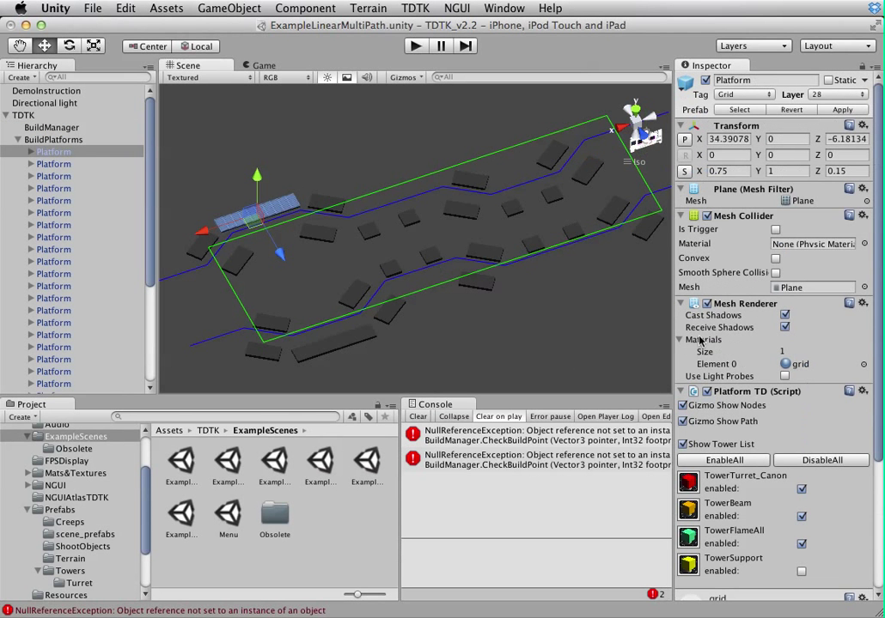
left_click(802, 547)
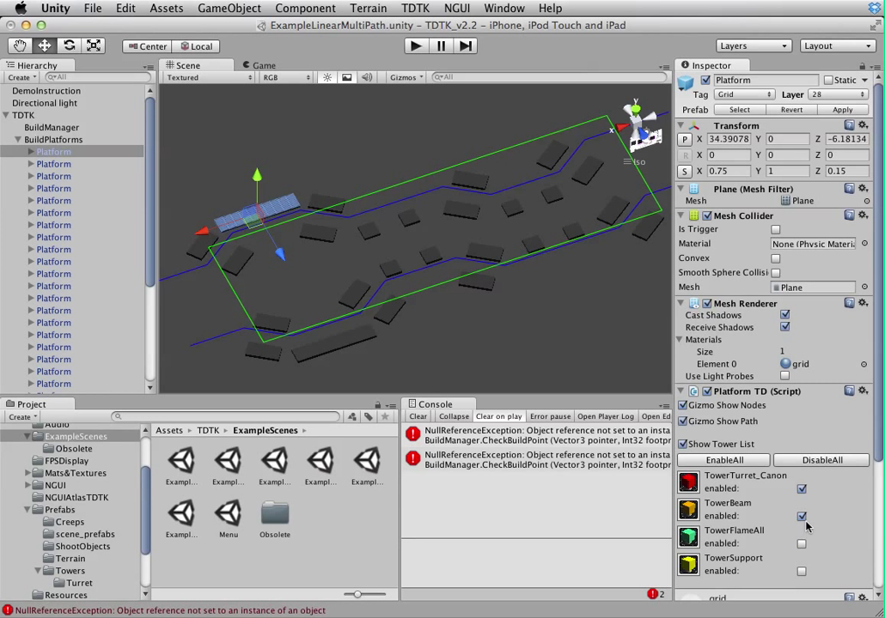
left_click(17, 140)
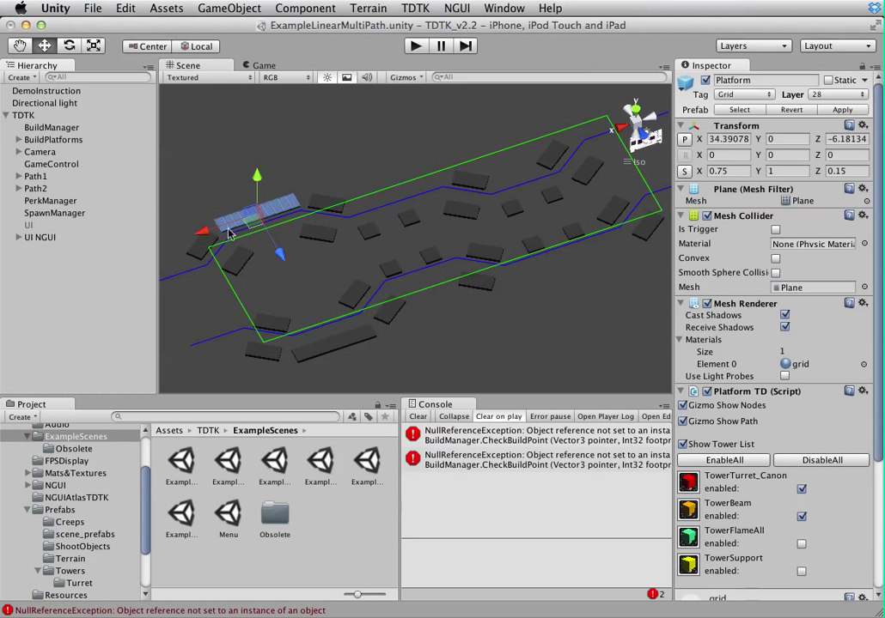
Select Path1 to view its Point 0–13 waypoints, then expand Path2's waypoint children.
left_click(36, 176)
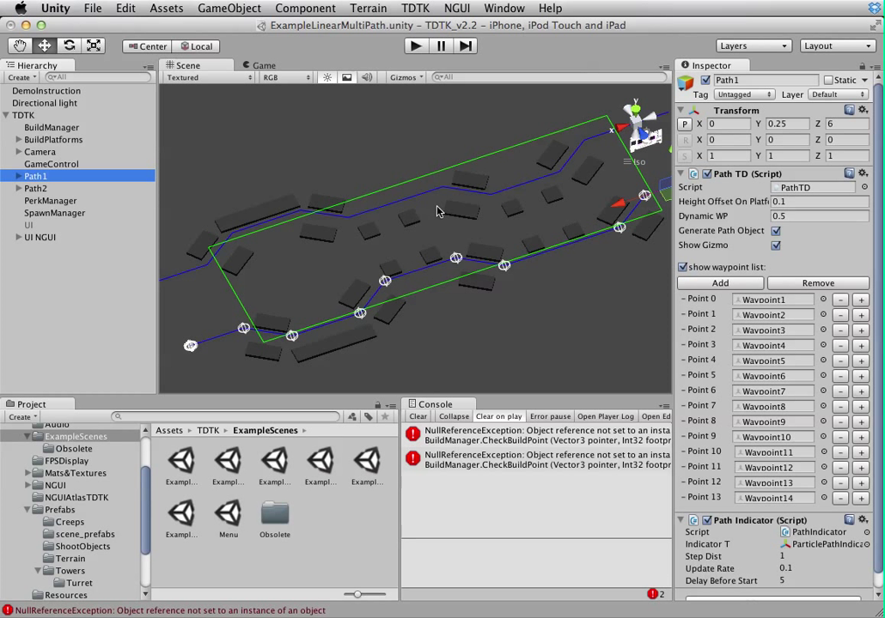
left_click(19, 189)
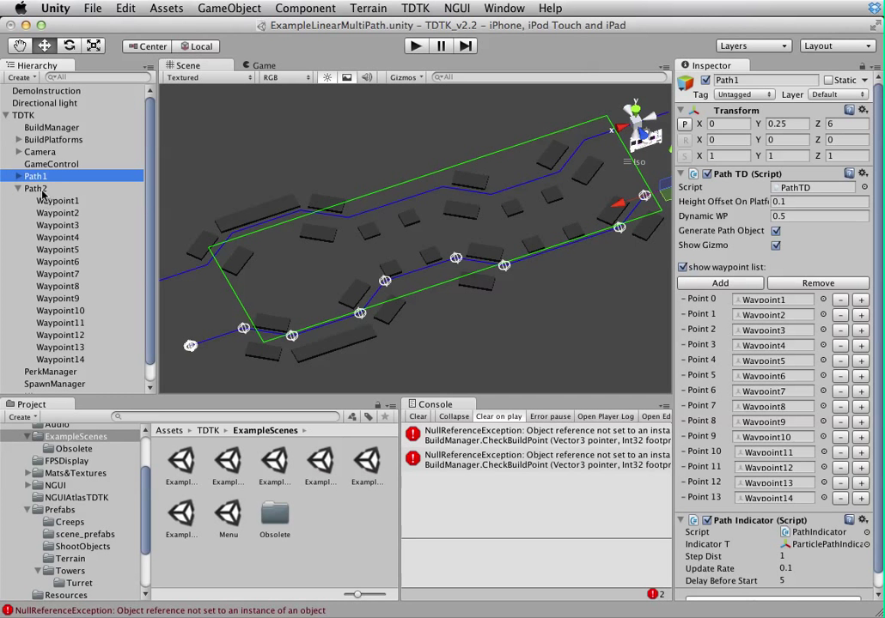
Insert two slots at Path1's Point 6 and fill them with Path2's Waypoint6 and Waypoint7.
left_click(36, 189)
left_click(36, 176)
double_click(861, 392)
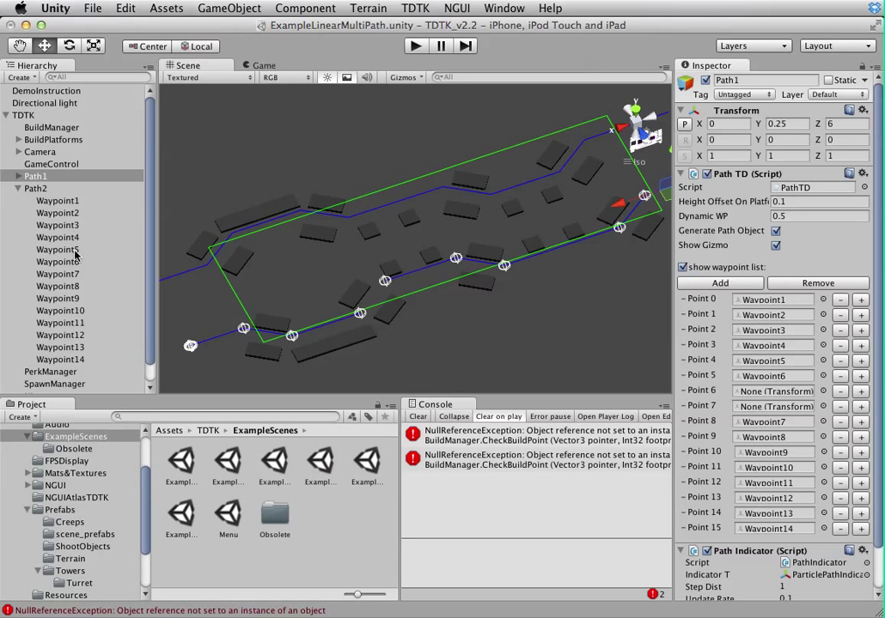
left_click_drag(75, 264, 773, 398)
left_click_drag(65, 274, 744, 407)
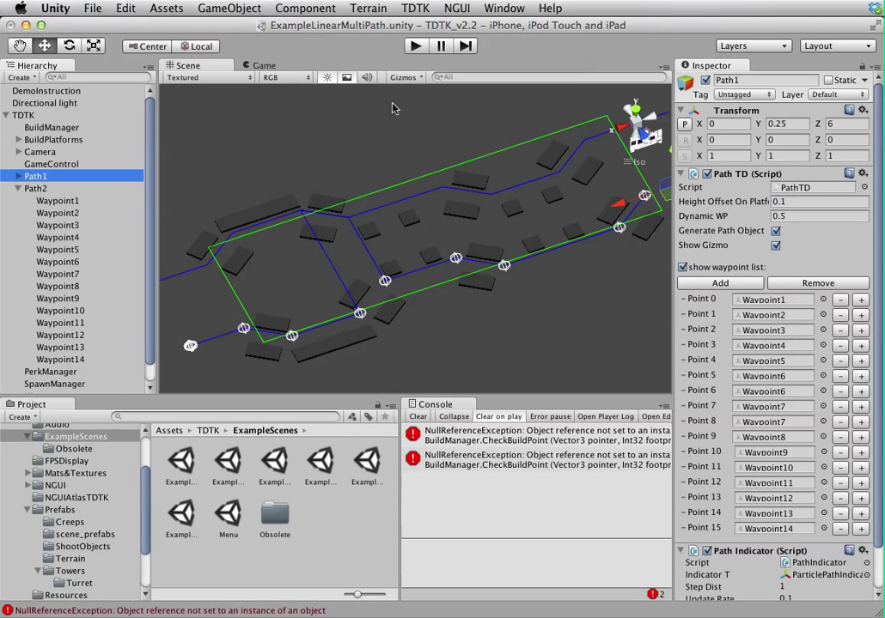
left_click(415, 46)
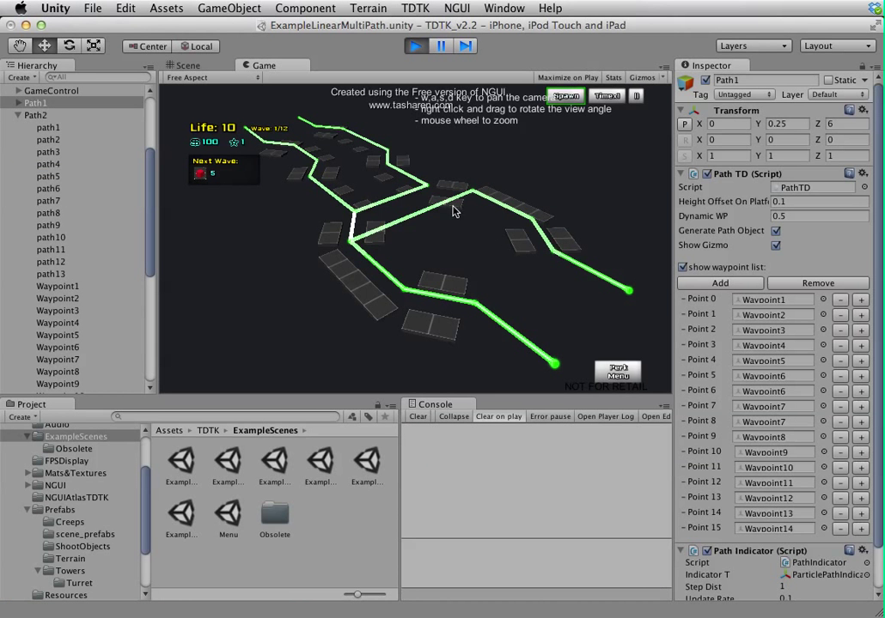
scroll(439, 215, "up", 3)
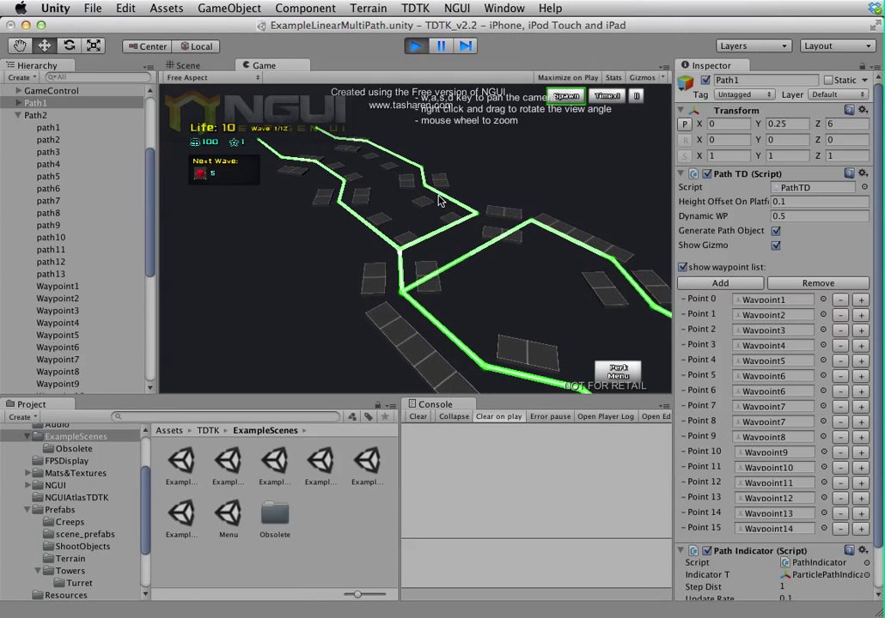
scroll(440, 203, "up", 3)
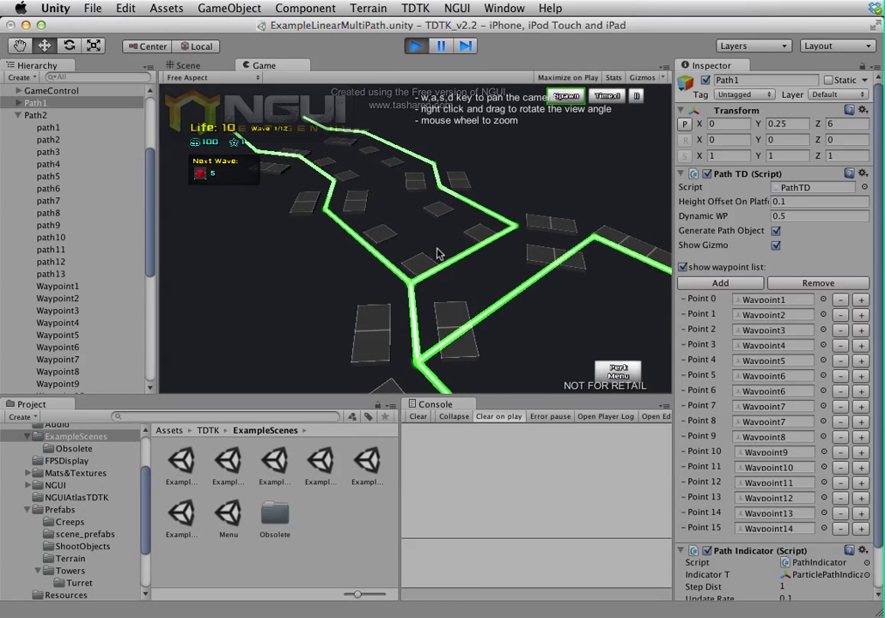
scroll(436, 254, "down", 1)
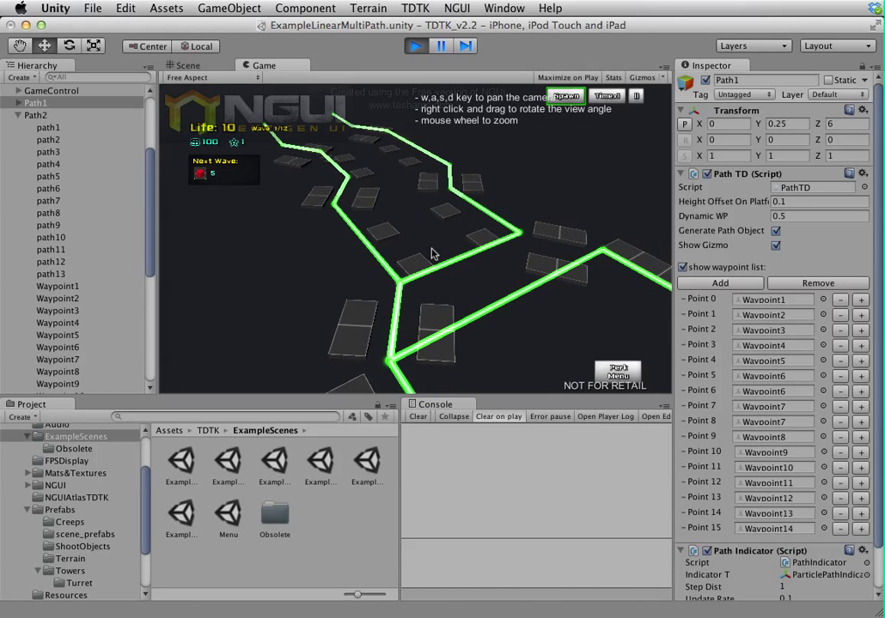
scroll(435, 253, "down", 2)
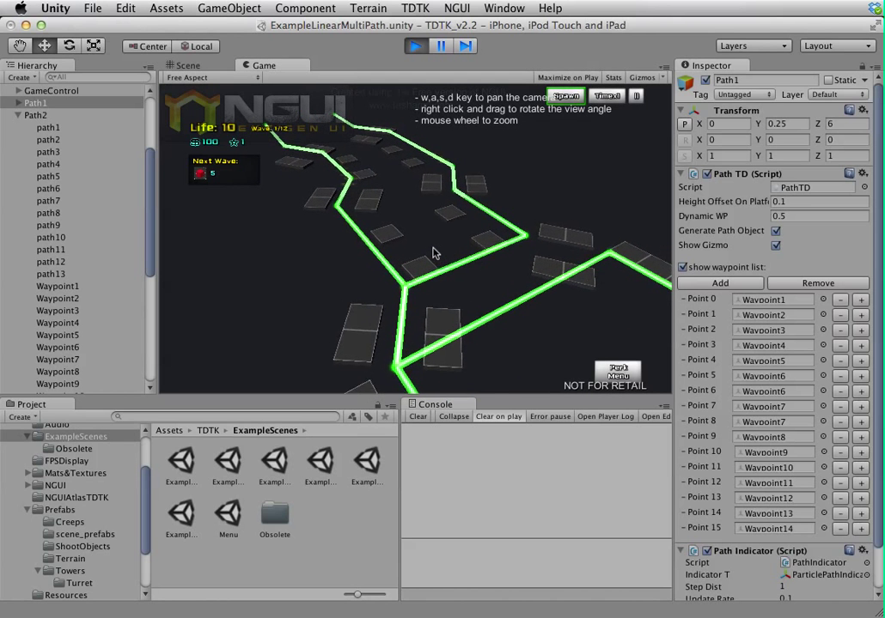
scroll(442, 252, "up", 2)
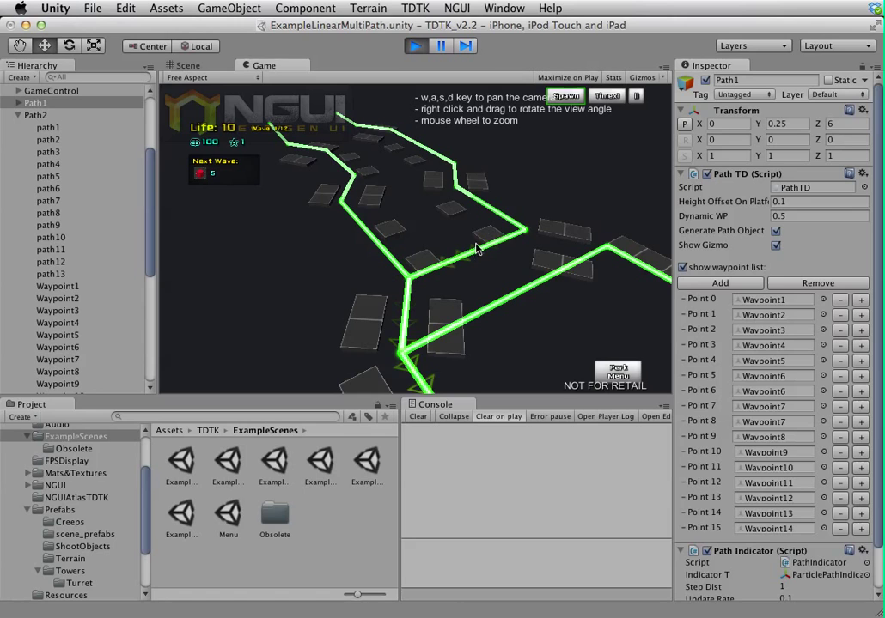
key("d")
key("s")
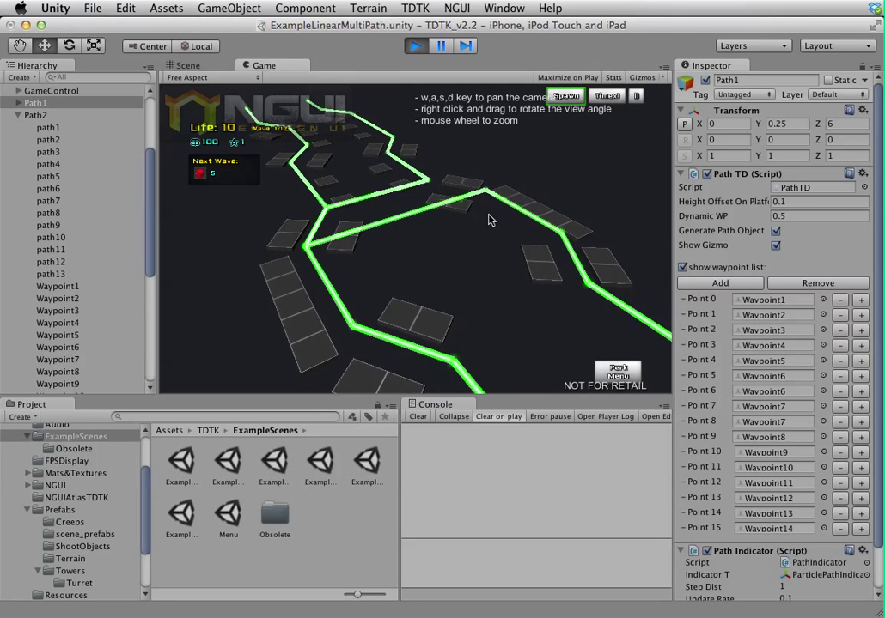
key("d")
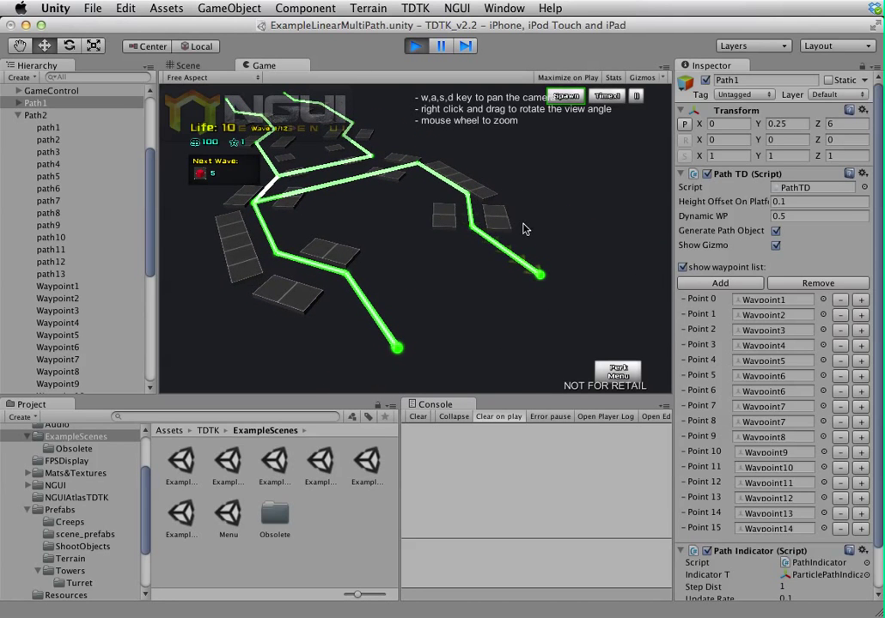
key("a")
key("w")
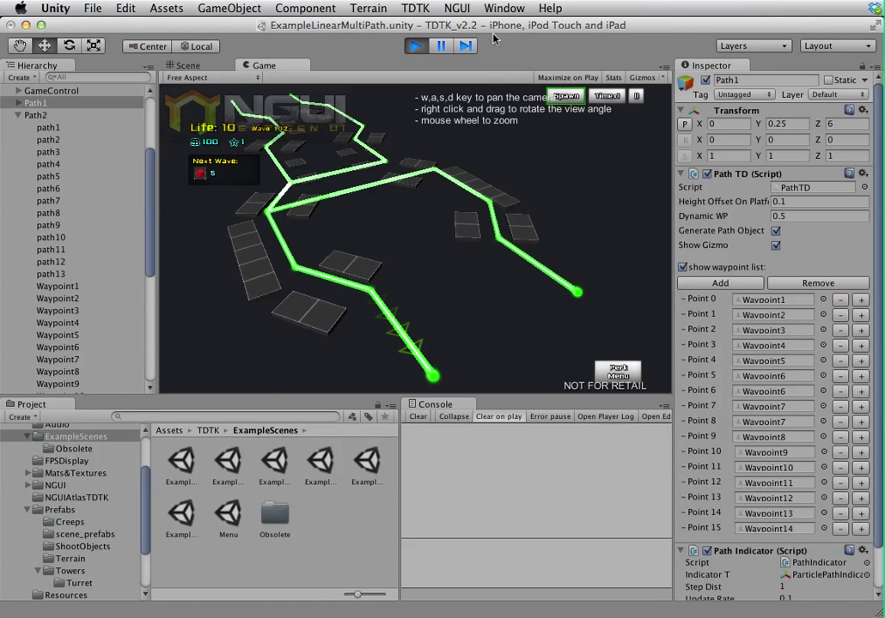
key("super+p")
Open ExampleMazeMultiPath without saving the previous scene and inspect Path1 and Path2.
double_click(315, 461)
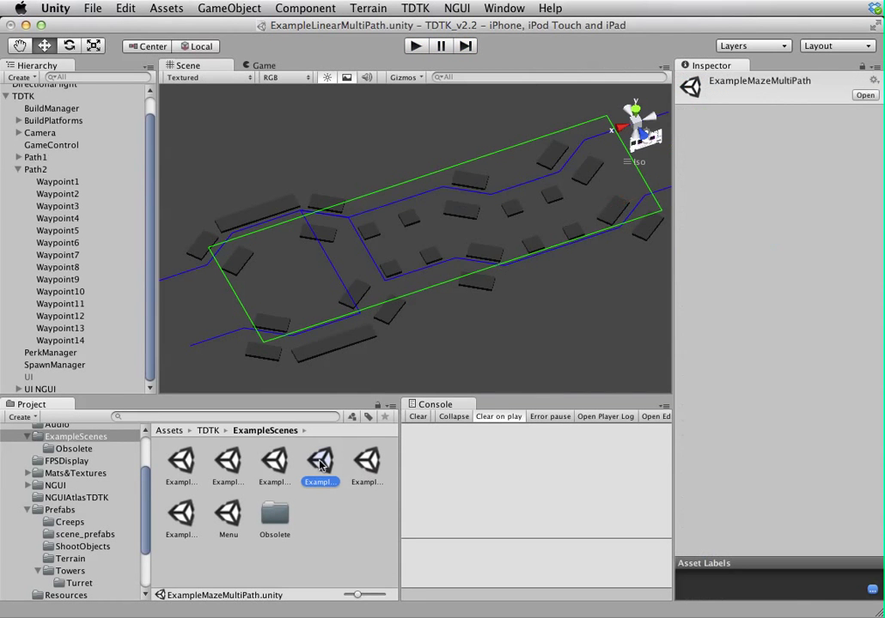
left_click(519, 233)
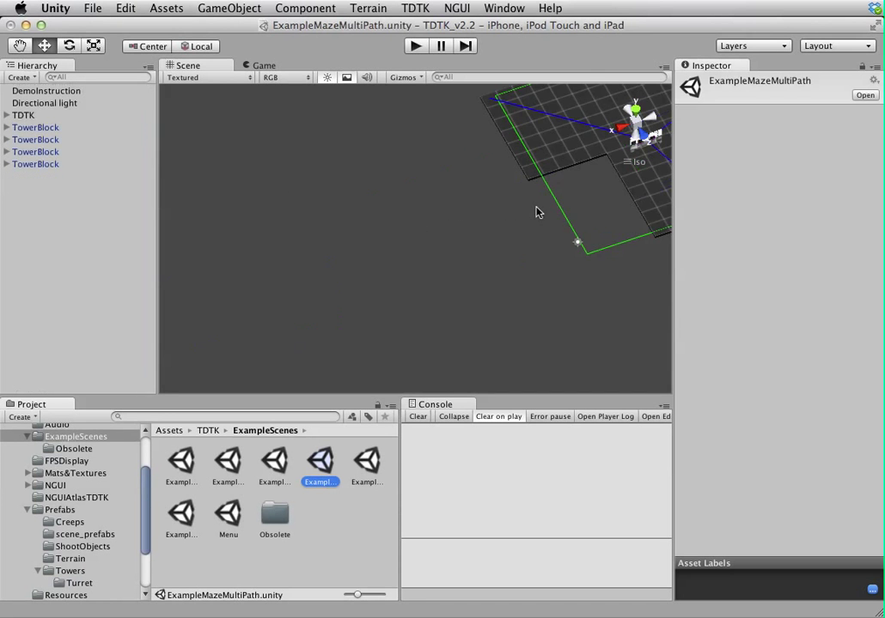
scroll(541, 202, "down", 5)
scroll(542, 200, "up", 3)
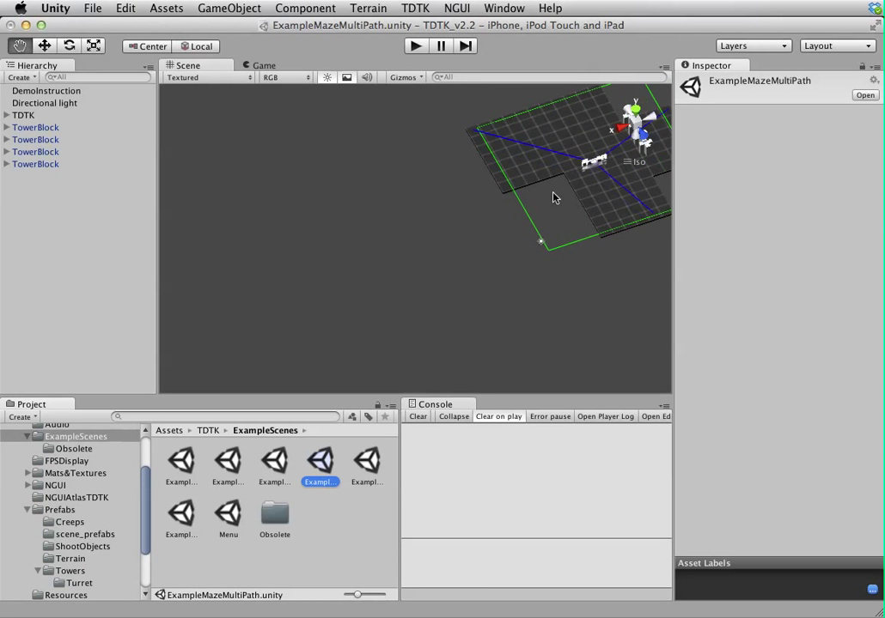
middle_click_drag(553, 198, 405, 253)
scroll(446, 249, "up", 4)
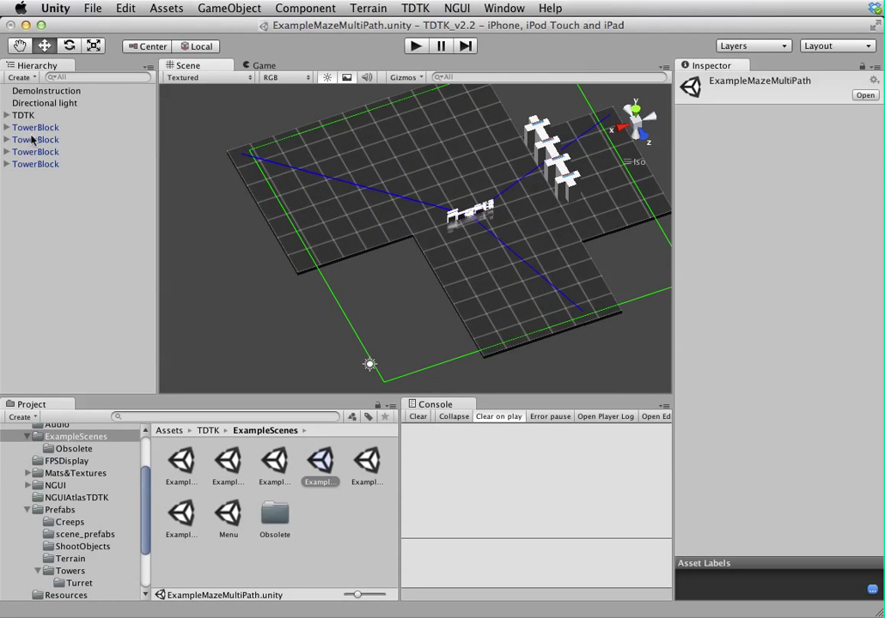
left_click(6, 115)
left_click(41, 164)
left_click(43, 176)
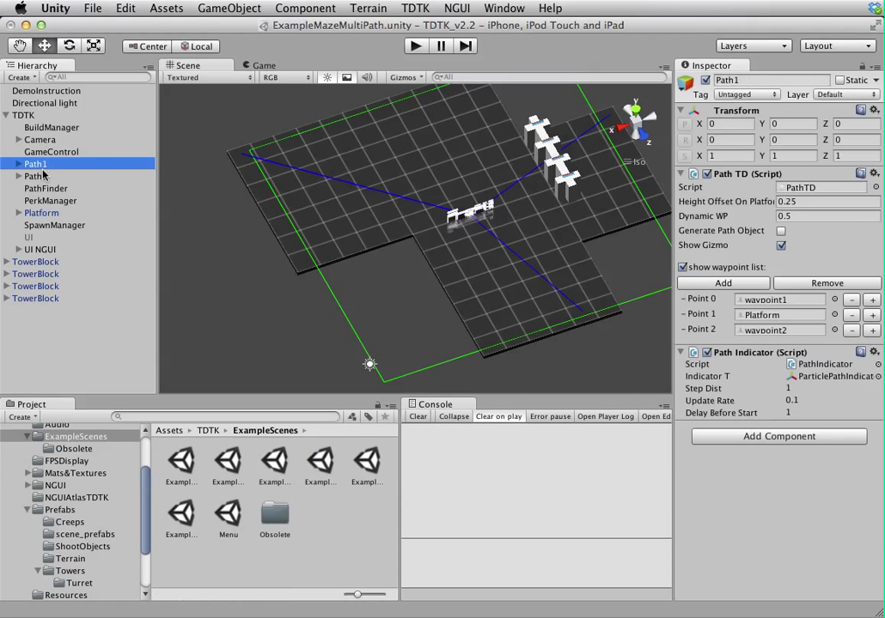
left_click_drag(449, 169, 559, 229, "alt")
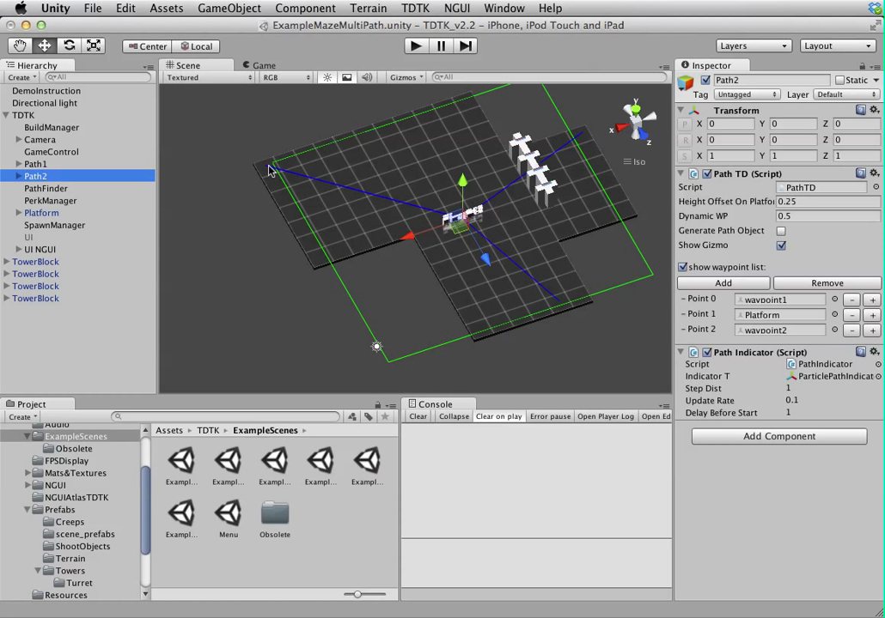
Move both waypoint2s out along Z, Path1's waypoint1 along X, Path2's waypoint1 along Z.
left_click(19, 163)
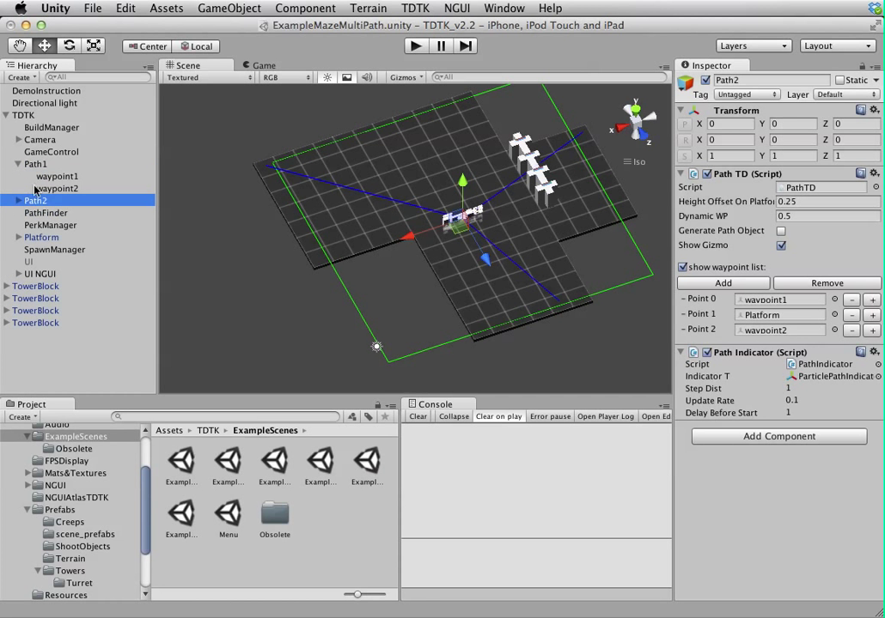
left_click(18, 201)
left_click(56, 225)
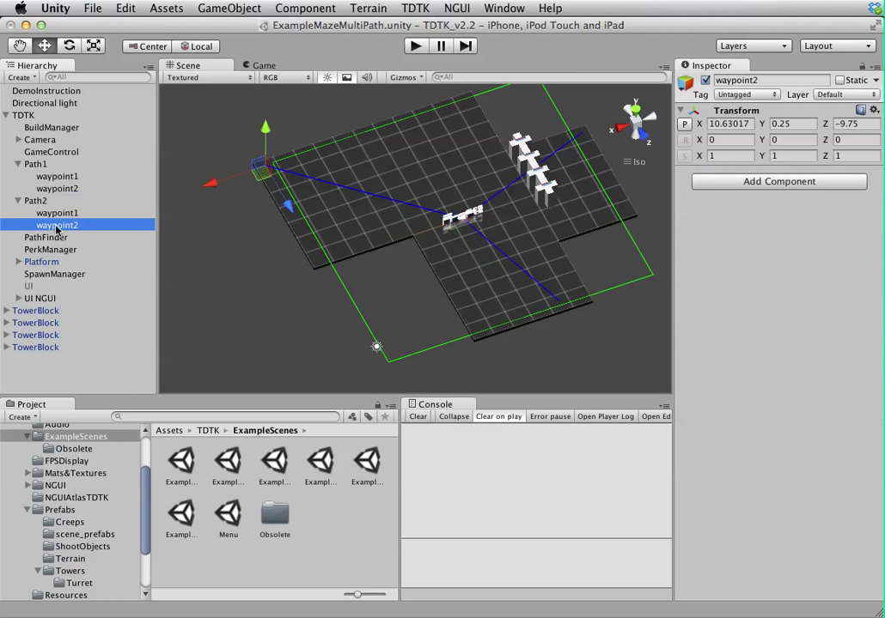
left_click(67, 189, "super")
left_click_drag(289, 204, 244, 152)
left_click(36, 163)
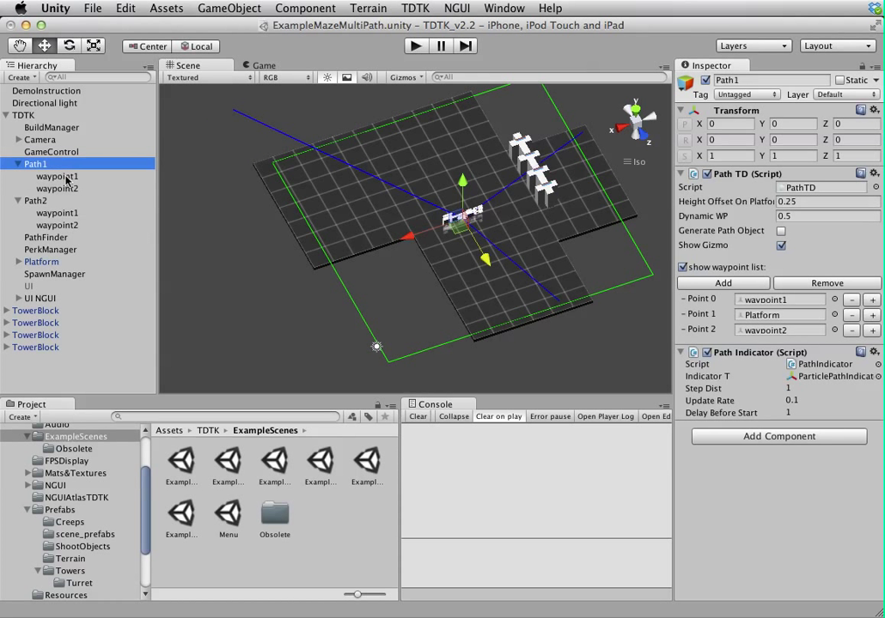
left_click(57, 176)
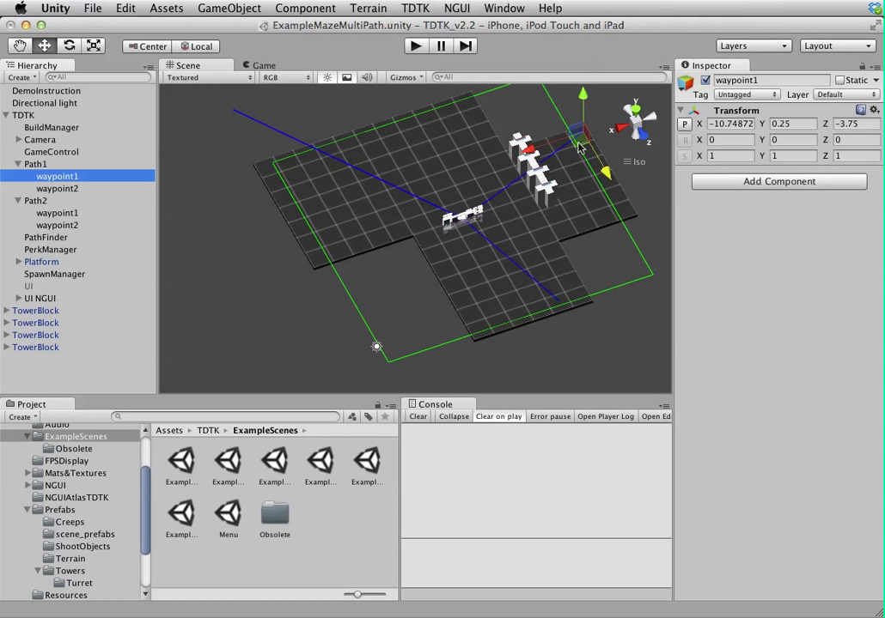
left_click_drag(532, 152, 558, 152)
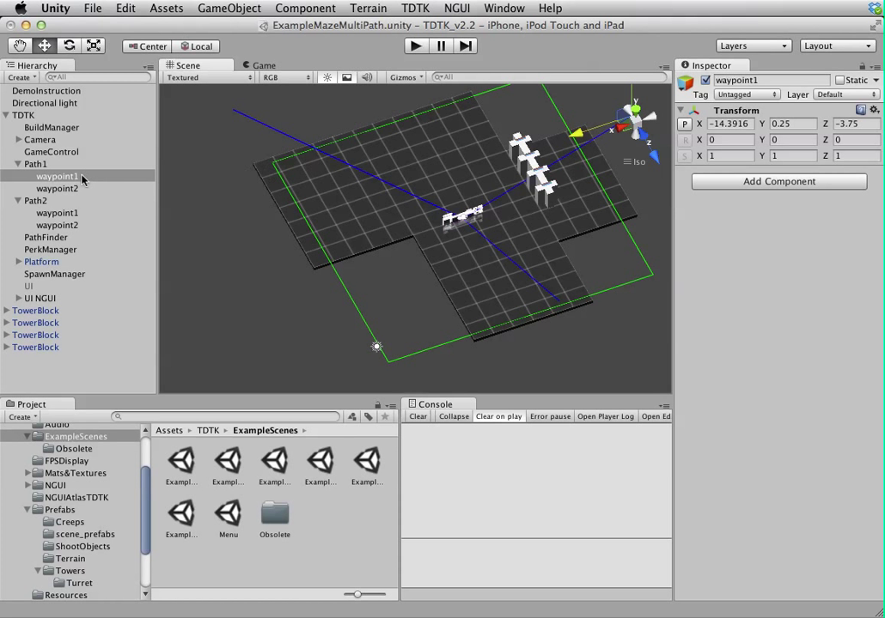
left_click(58, 212)
left_click_drag(583, 347, 606, 371)
Review the paths' waypoint lists (waypoint1, Platform, waypoint2) and collapse both paths.
left_click(38, 201)
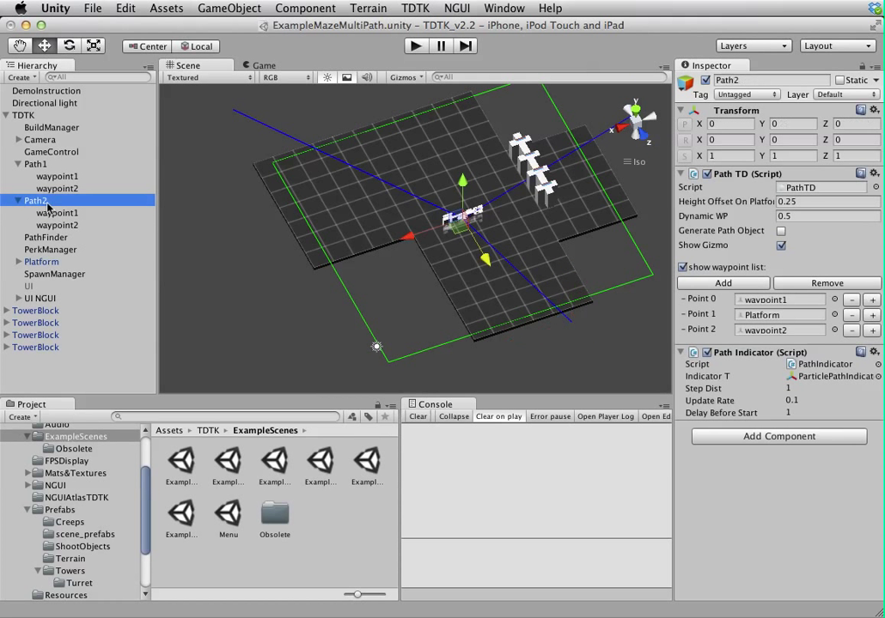
left_click(38, 163)
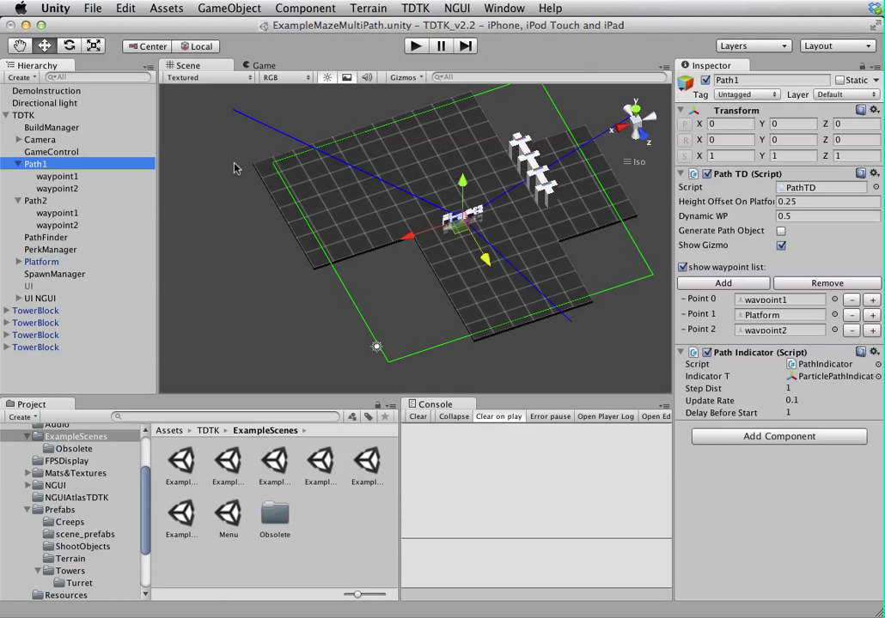
left_click(342, 64)
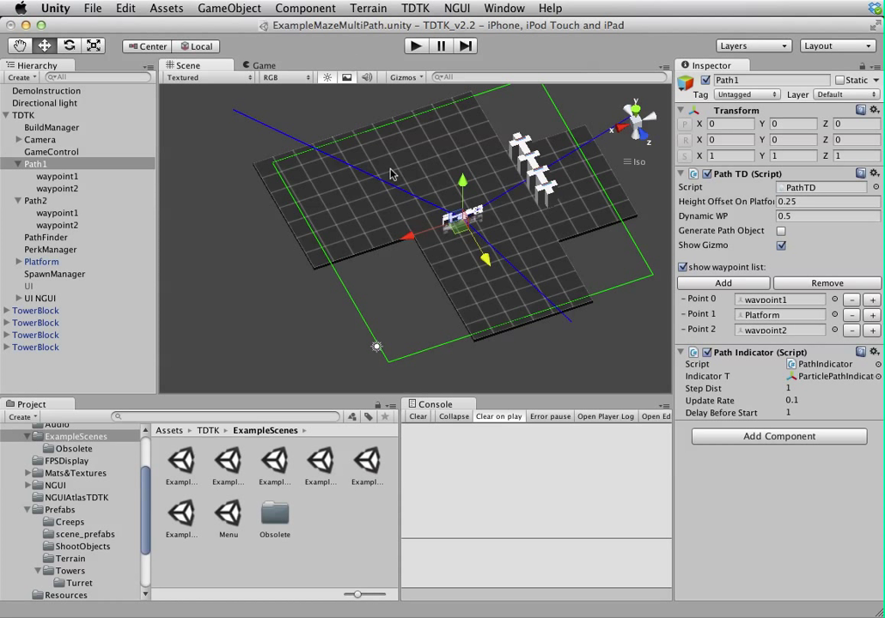
left_click(18, 163)
left_click(18, 176)
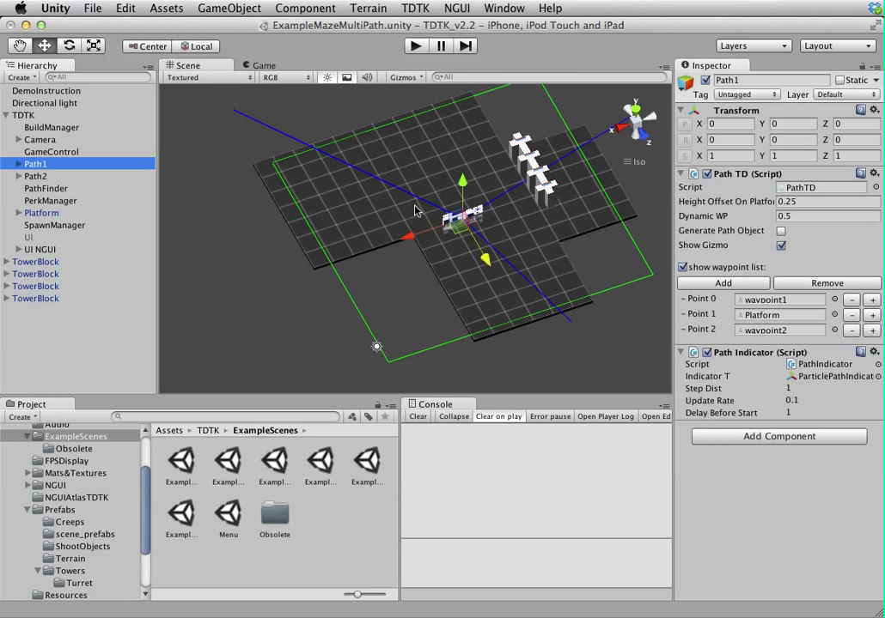
scroll(429, 225, "down", 6)
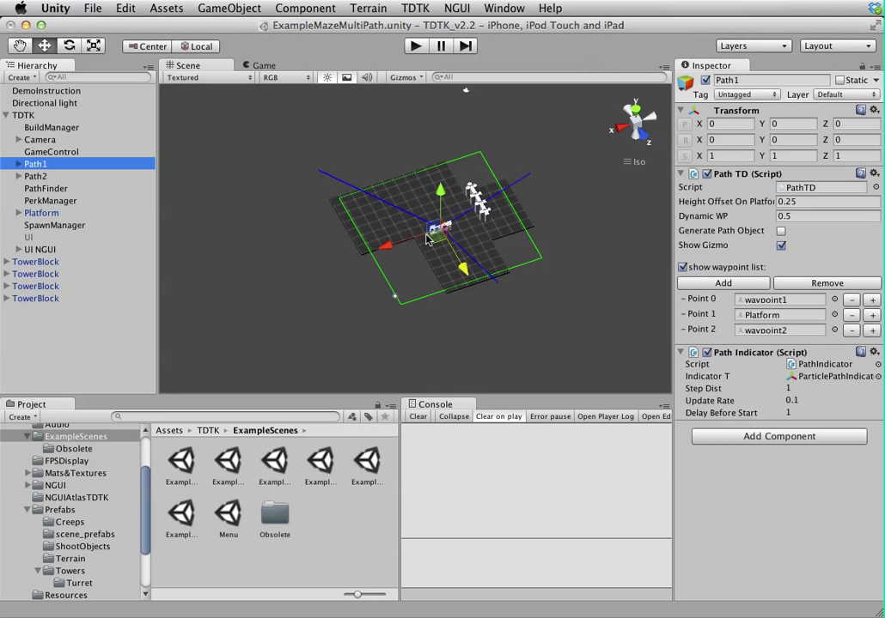